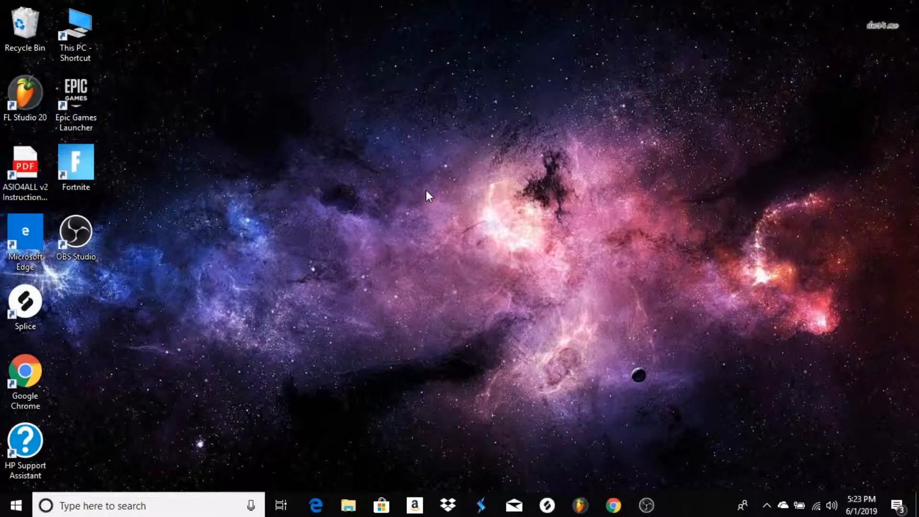
Open FL Studio and set the project tempo to 150 BPM
{"action": "left_click", "coordinate": [579, 508]}
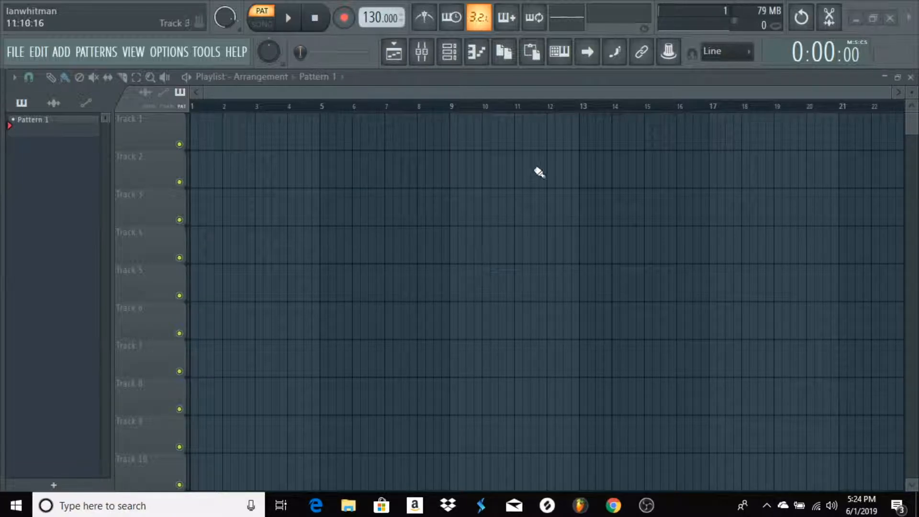
{"action": "scroll", "coordinate": [416, 111], "scroll_direction": "up", "scroll_amount": 5}
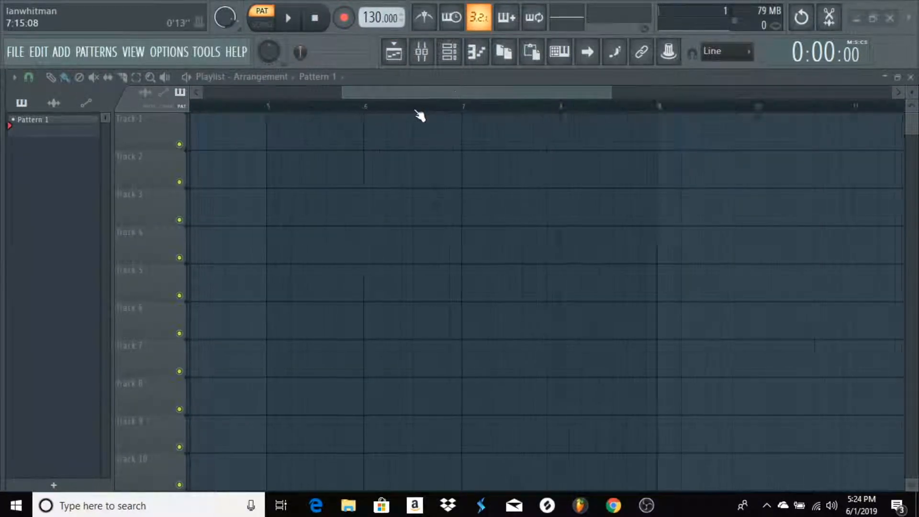
{"action": "left_click_drag", "start_coordinate": [464, 89], "coordinate": [222, 91]}
{"action": "scroll", "coordinate": [390, 211], "scroll_direction": "up", "scroll_amount": 14}
{"action": "scroll", "coordinate": [392, 206], "scroll_direction": "up", "scroll_amount": 7}
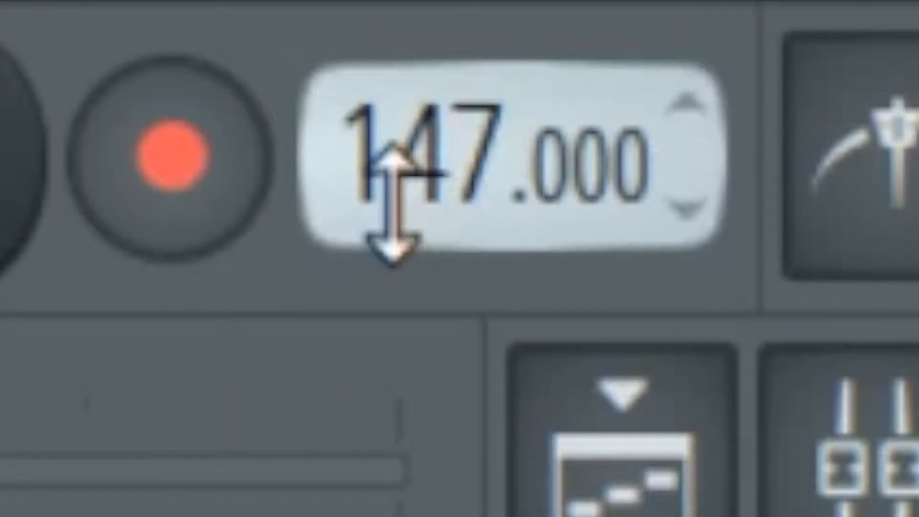
{"action": "scroll", "coordinate": [392, 206], "scroll_direction": "down", "scroll_amount": 1}
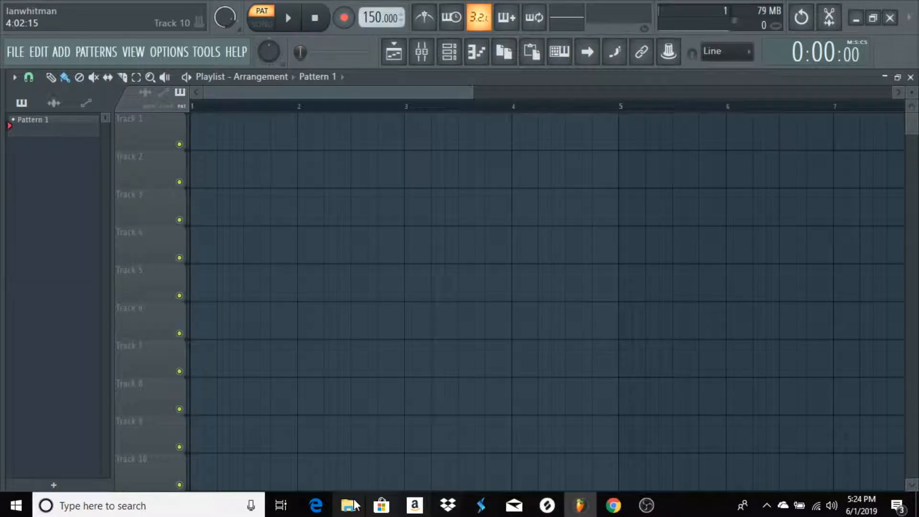
Load the DIRTY_AUDIO synth, 808, clap, hi-hat, kick and snare samples into the project as audio clips
{"action": "left_click", "coordinate": [350, 505]}
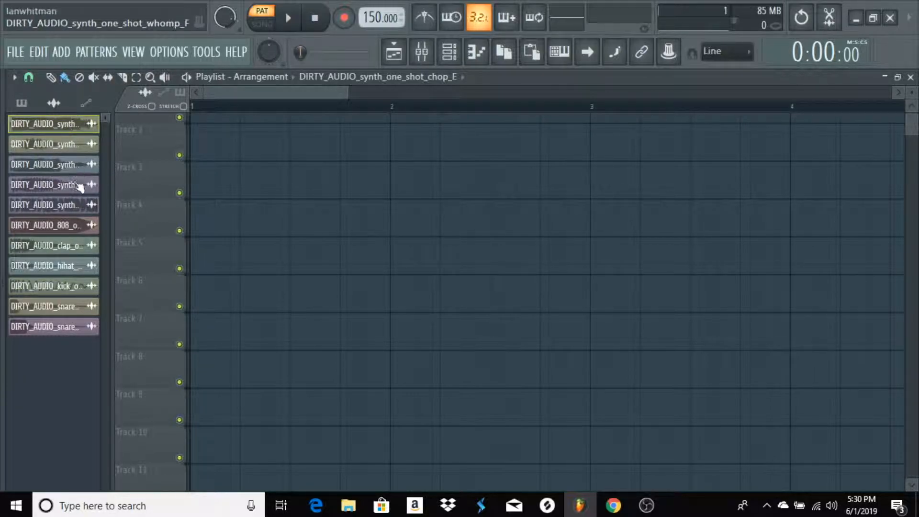
{"action": "scroll", "coordinate": [347, 105], "scroll_direction": "down", "scroll_amount": 2}
{"action": "scroll", "coordinate": [347, 105], "scroll_direction": "up", "scroll_amount": 2}
{"action": "left_click_drag", "start_coordinate": [345, 95], "coordinate": [210, 101]}
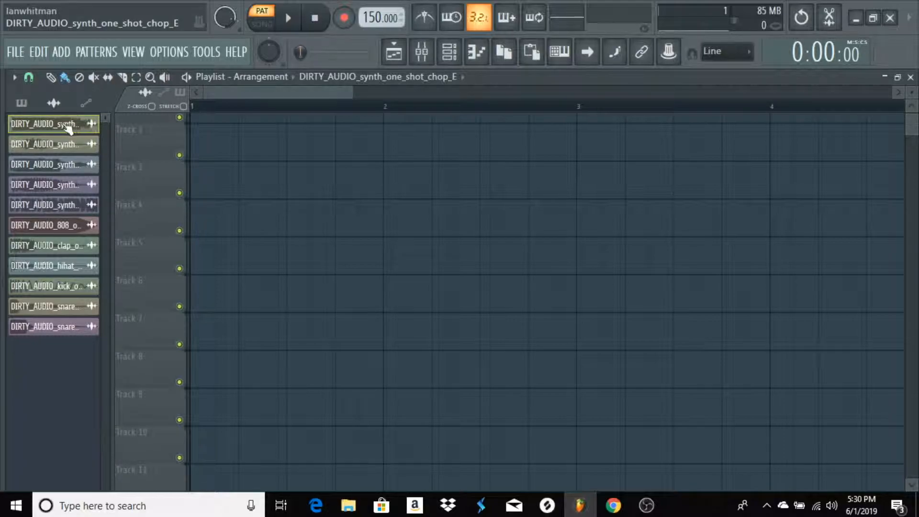
Audition the synth_one_shot_chop_E sample at C5 in the piano roll and return to the playlist
{"action": "left_click", "coordinate": [477, 57]}
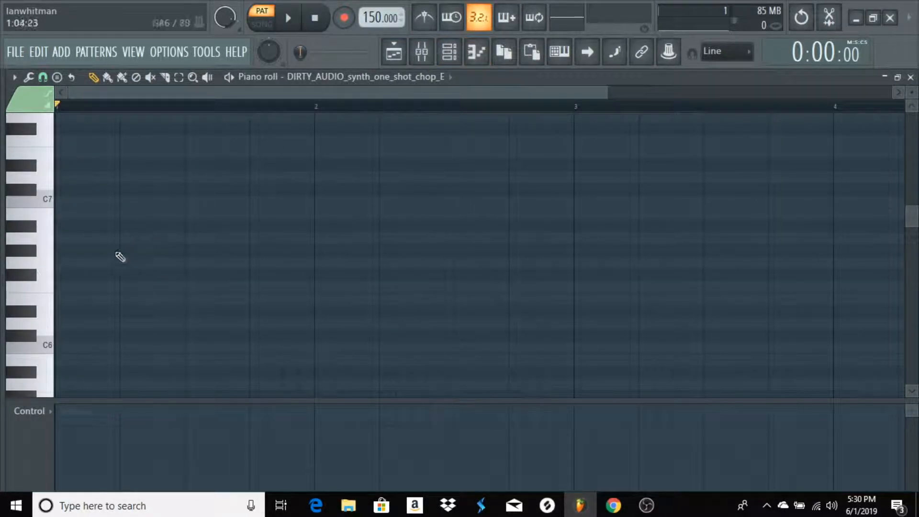
{"action": "scroll", "coordinate": [48, 347], "scroll_direction": "down", "scroll_amount": 3}
{"action": "scroll", "coordinate": [48, 348], "scroll_direction": "down", "scroll_amount": 4}
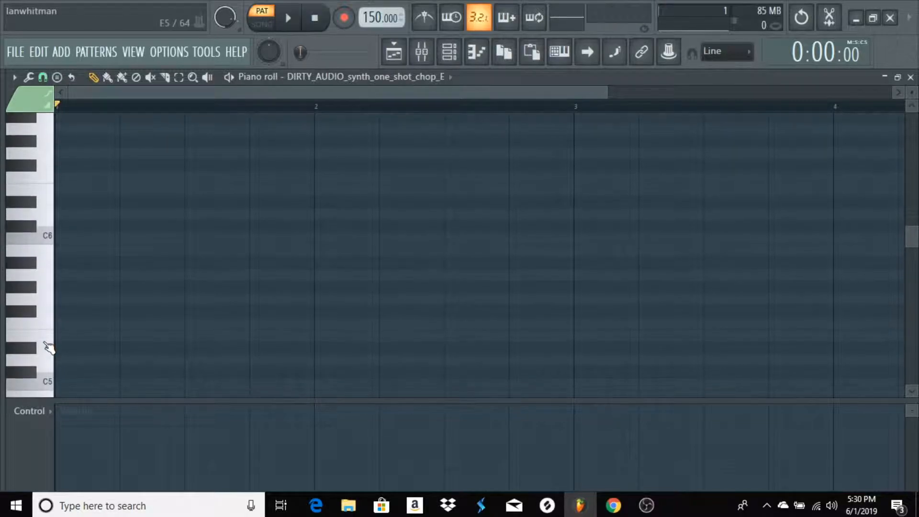
{"action": "left_click", "coordinate": [52, 310]}
{"action": "left_click", "coordinate": [53, 311]}
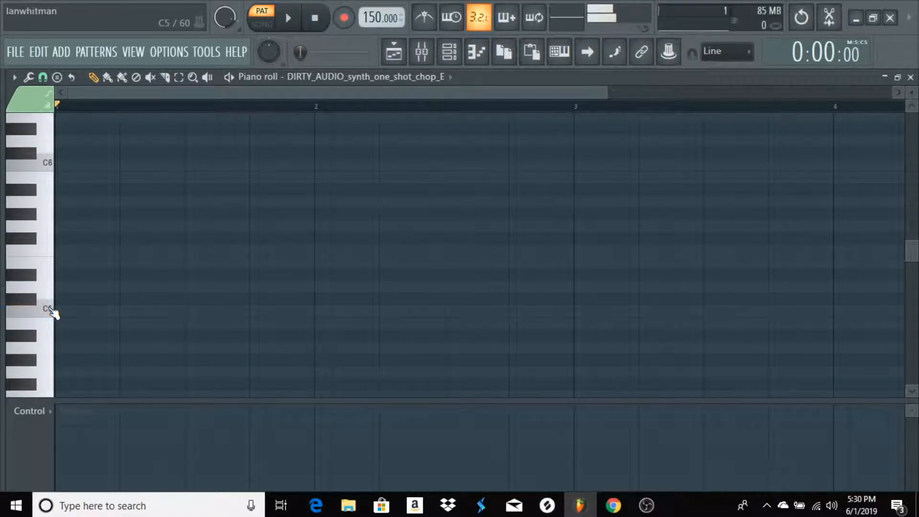
{"action": "left_click", "coordinate": [910, 77]}
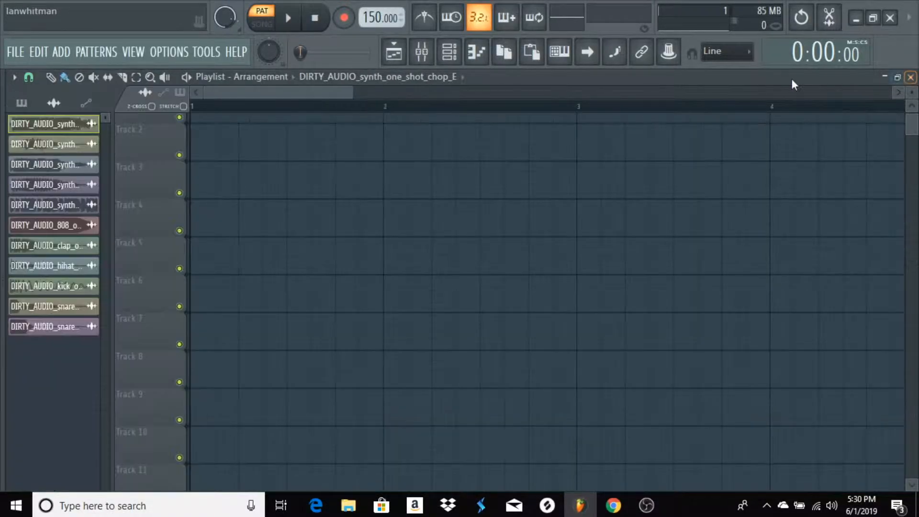
Set the root note of the synth_one_shot_chop_E sampler to E5 and raise its volume multiplier to about 111%
{"action": "left_click", "coordinate": [70, 128]}
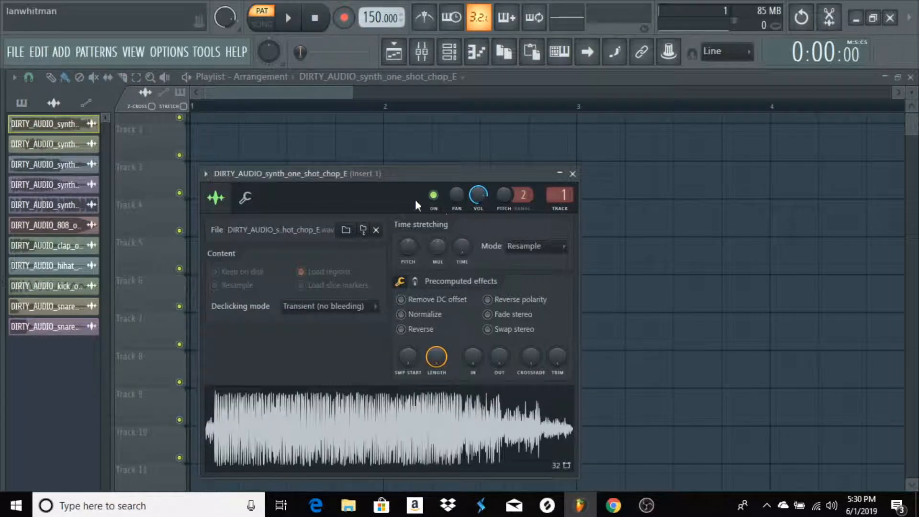
{"action": "left_click", "coordinate": [245, 197]}
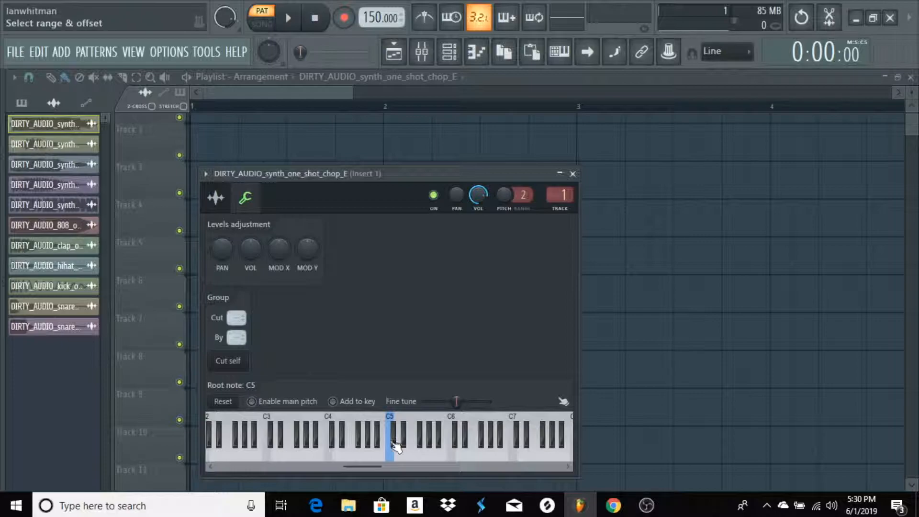
{"action": "left_click", "coordinate": [410, 454]}
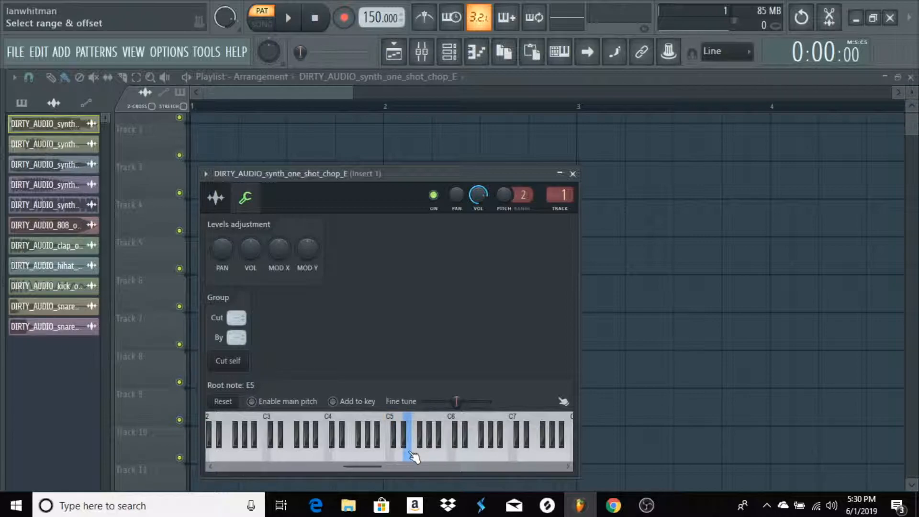
{"action": "left_click", "coordinate": [411, 454]}
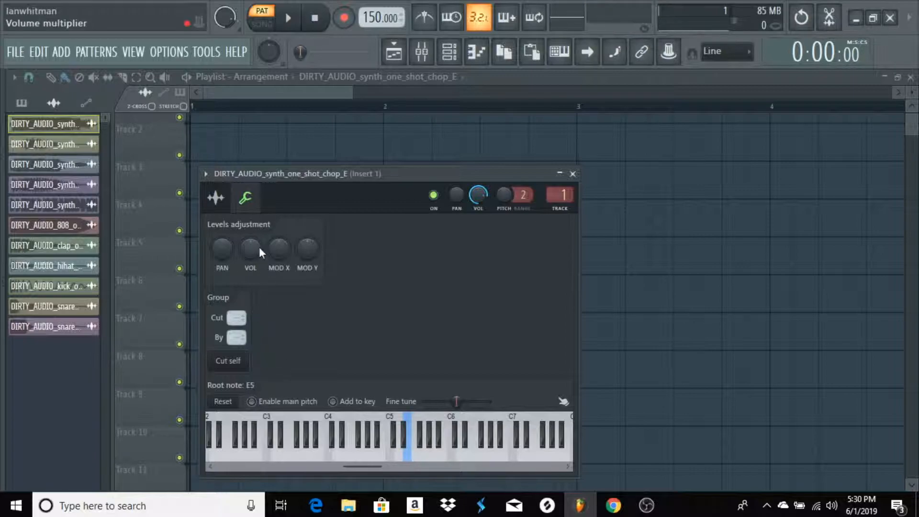
{"action": "left_click_drag", "start_coordinate": [253, 248], "coordinate": [253, 244]}
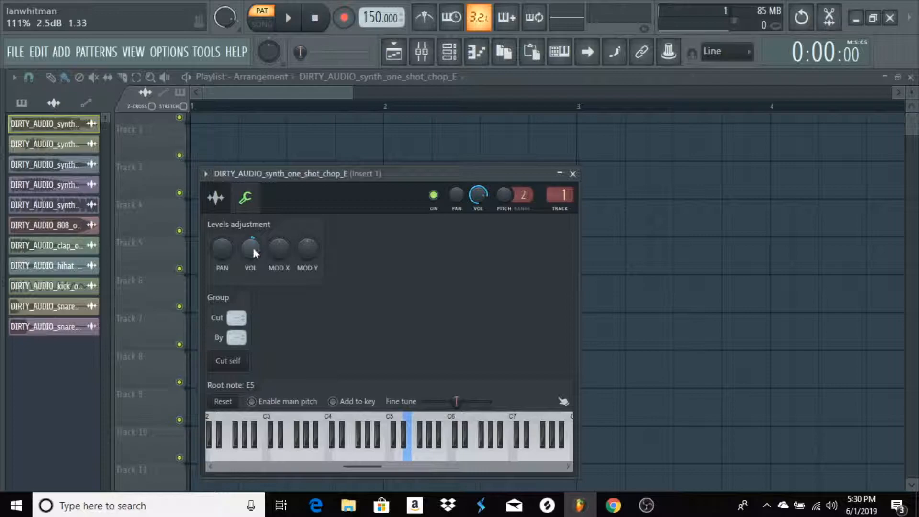
{"action": "left_click", "coordinate": [572, 174]}
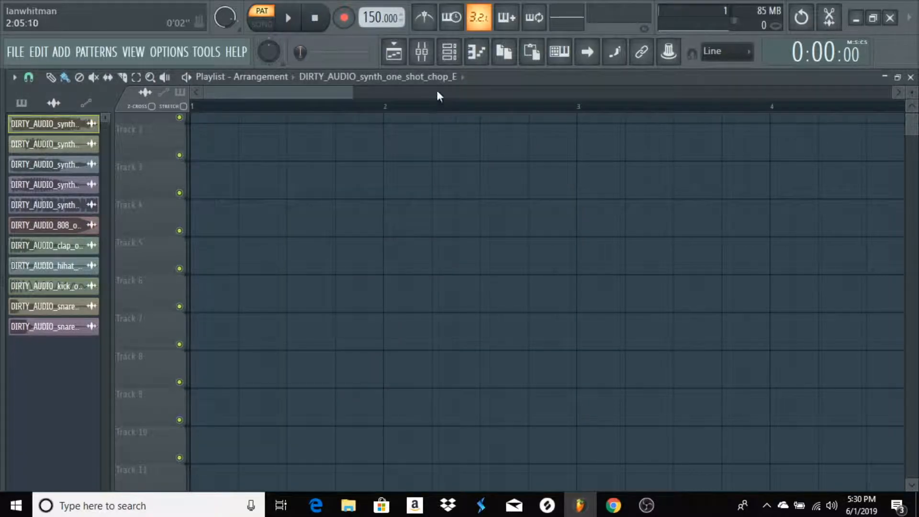
Audition the retuned chop sample on the C5, E5 and F#5 keys in the piano roll
{"action": "left_click", "coordinate": [477, 52]}
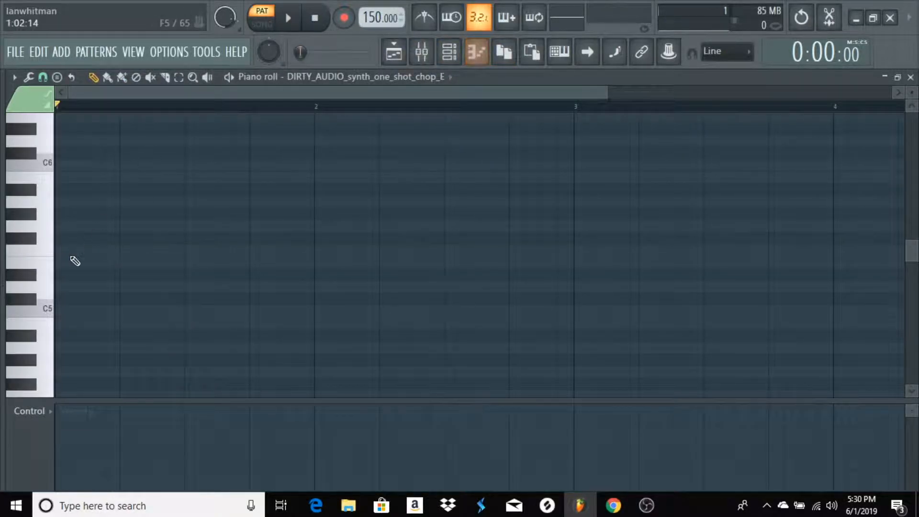
{"action": "left_click", "coordinate": [49, 309]}
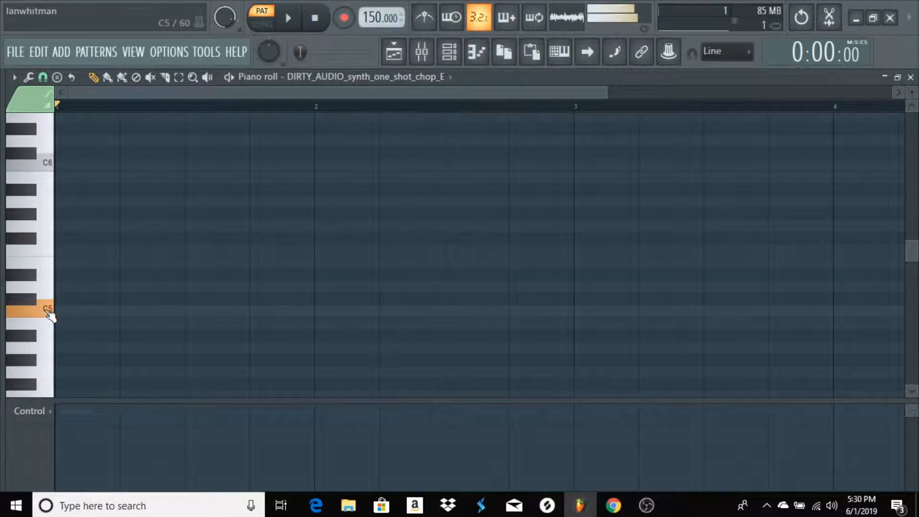
{"action": "left_click", "coordinate": [51, 268]}
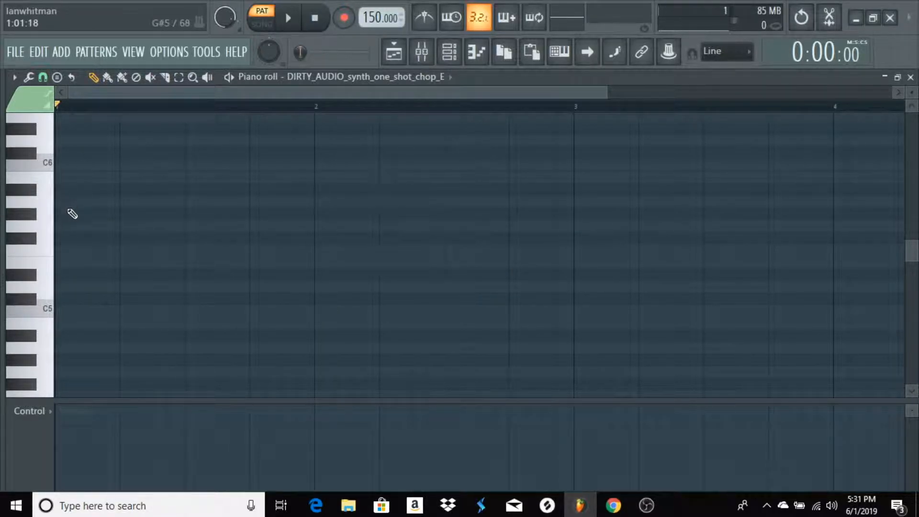
{"action": "left_click", "coordinate": [33, 244]}
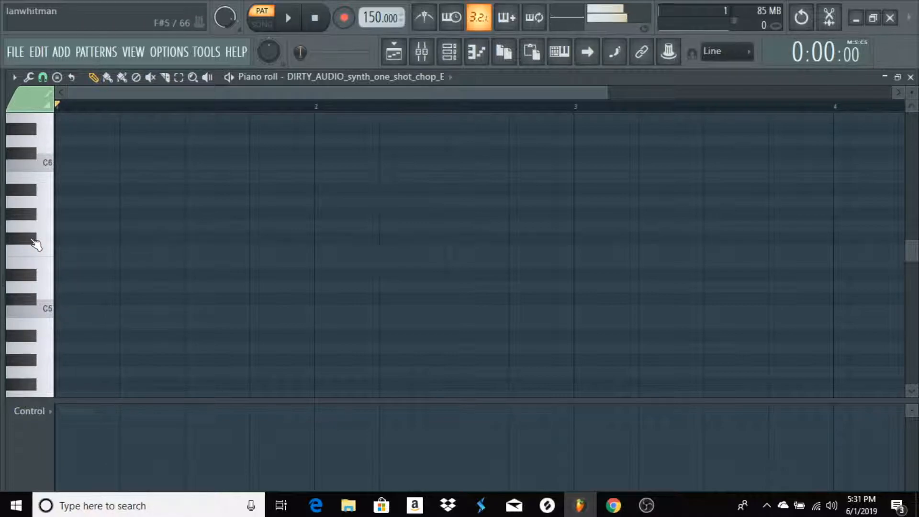
{"action": "left_click", "coordinate": [48, 249]}
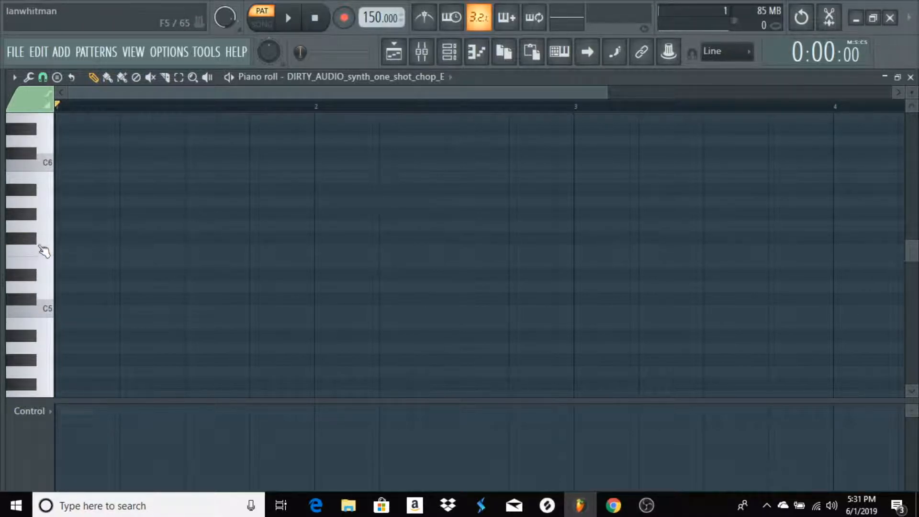
Place two E5 notes, each one step long, on steps 1 and 3 of bar 1
{"action": "left_click", "coordinate": [64, 263]}
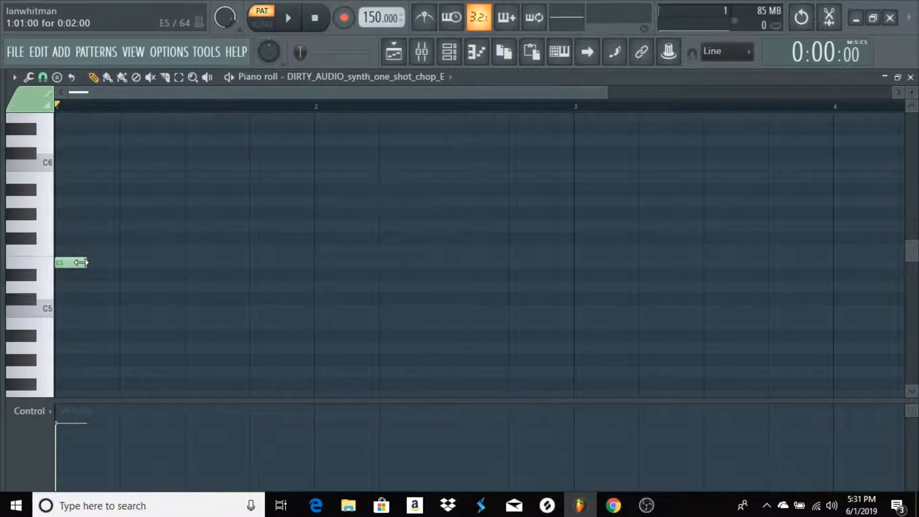
{"action": "left_click_drag", "start_coordinate": [86, 263], "coordinate": [70, 262]}
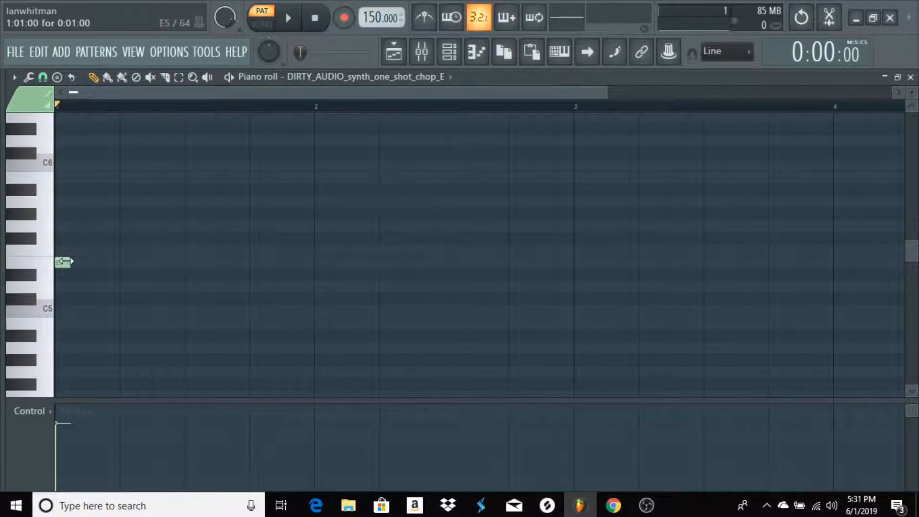
{"action": "left_click", "coordinate": [93, 262]}
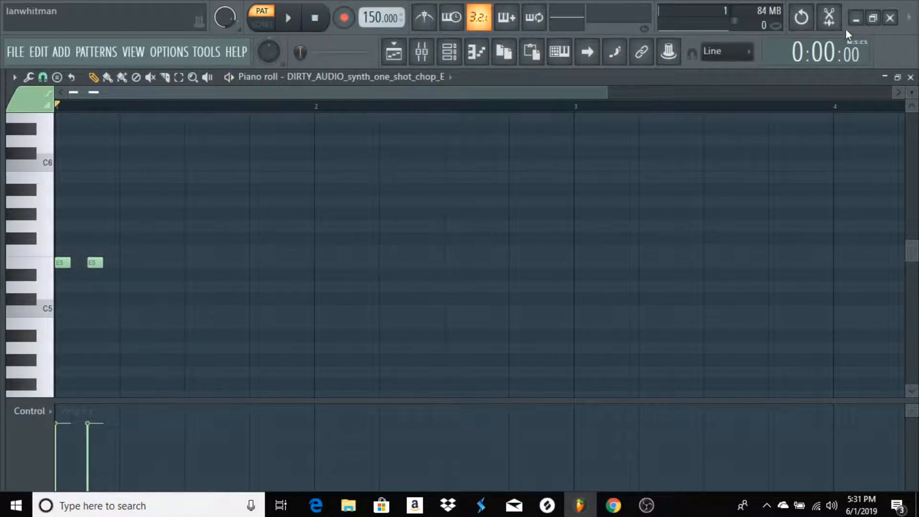
{"action": "left_click", "coordinate": [910, 77]}
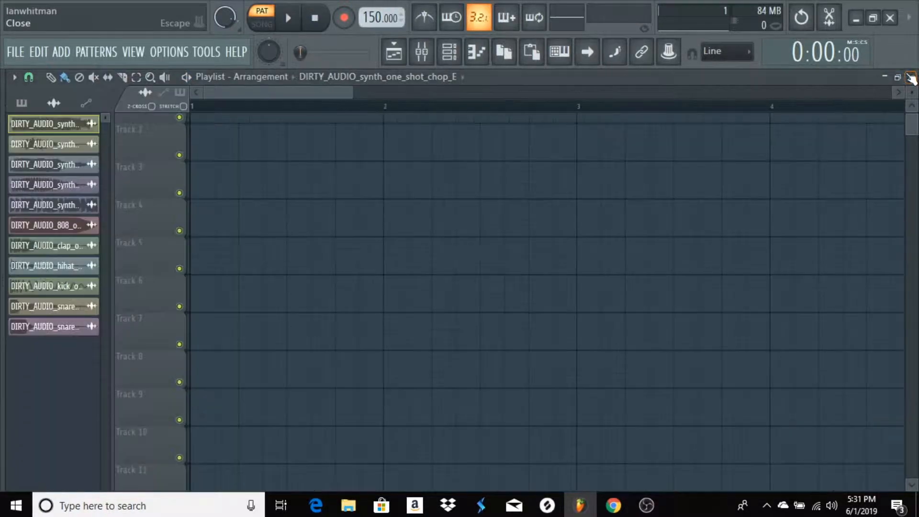
{"action": "double_click", "coordinate": [47, 128]}
{"action": "left_click", "coordinate": [567, 174]}
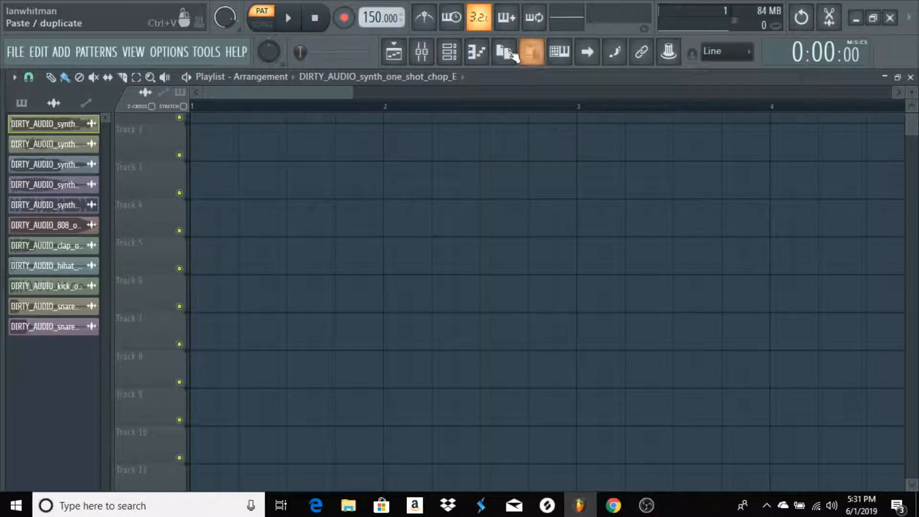
{"action": "left_click", "coordinate": [477, 51]}
Turn on the metronome and try the second E5 note one step later during playback, returning it to step 3 of bar 1
{"action": "key", "text": "space"}
{"action": "key", "text": "space"}
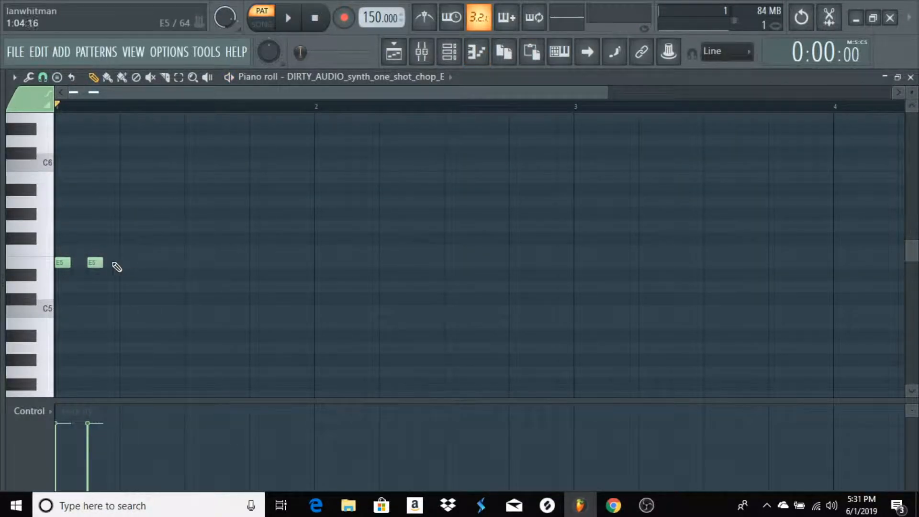
{"action": "left_click_drag", "start_coordinate": [95, 264], "coordinate": [111, 264]}
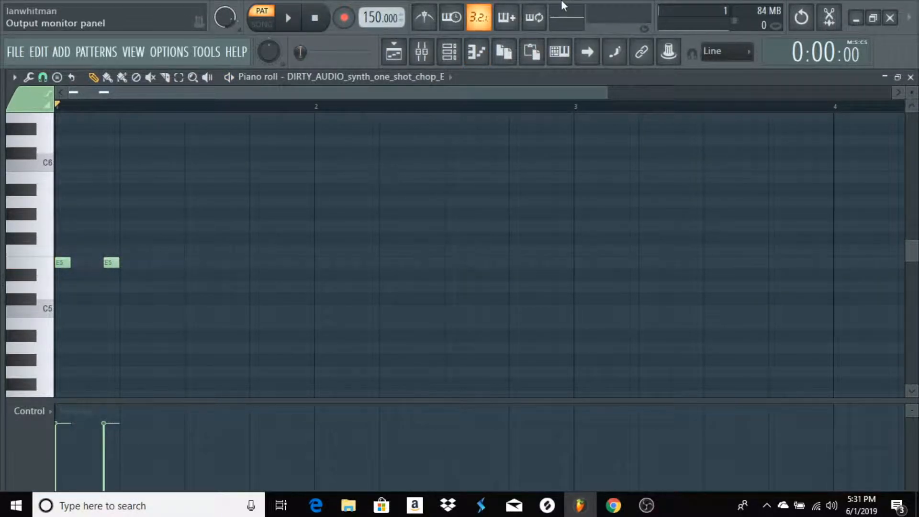
{"action": "left_click", "coordinate": [433, 19]}
{"action": "key", "text": "space"}
{"action": "key", "text": "space"}
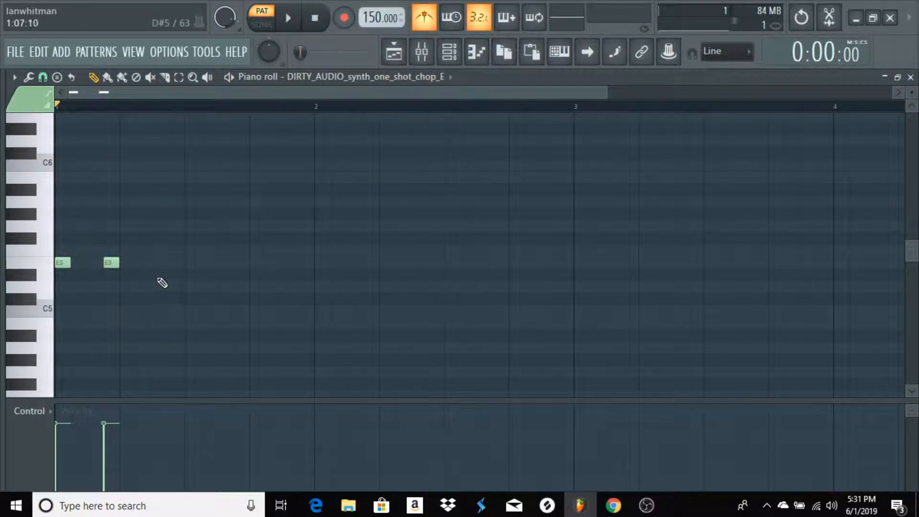
{"action": "left_click_drag", "start_coordinate": [112, 263], "coordinate": [96, 263]}
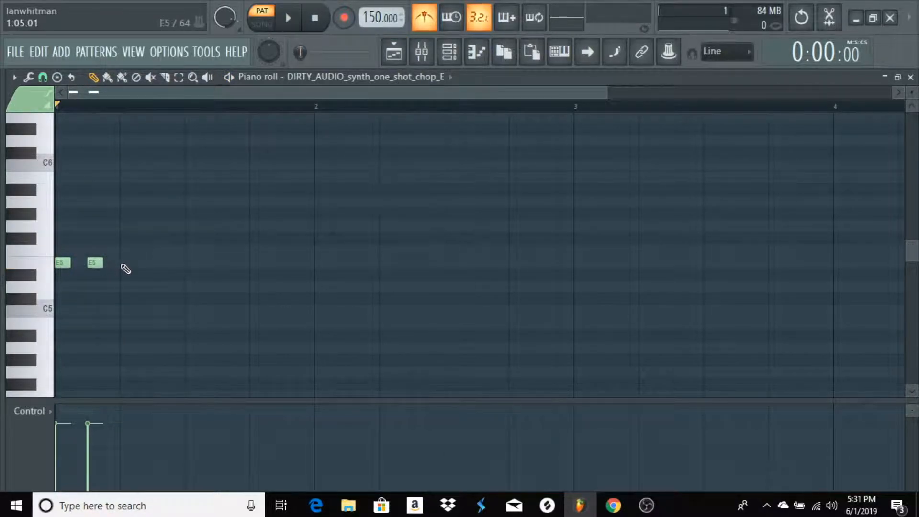
Add E5 notes on steps 5, 9 and 13 of bar 1 and play the pattern back
{"action": "left_click", "coordinate": [128, 263]}
{"action": "key", "text": "space"}
{"action": "key", "text": "space"}
{"action": "left_click", "coordinate": [193, 263]}
{"action": "left_click", "coordinate": [250, 263]}
{"action": "key", "text": "space"}
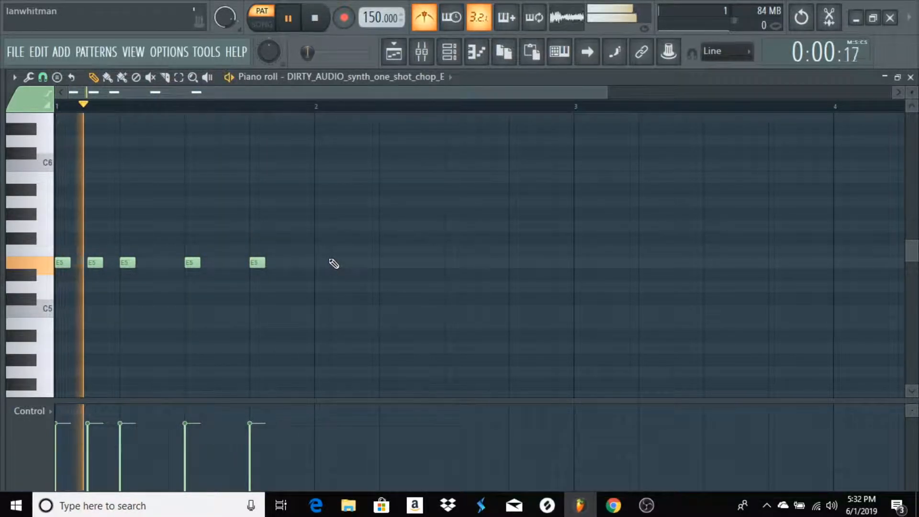
{"action": "key", "text": "space"}
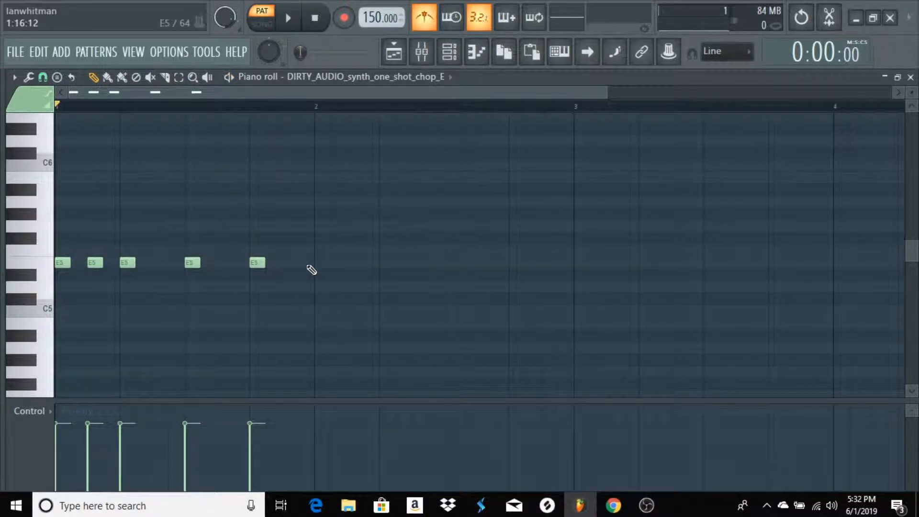
Add E5 on step 1, F#5 on step 3 and E5 on step 5 of bar 2, and play the pattern
{"action": "left_click", "coordinate": [321, 263]}
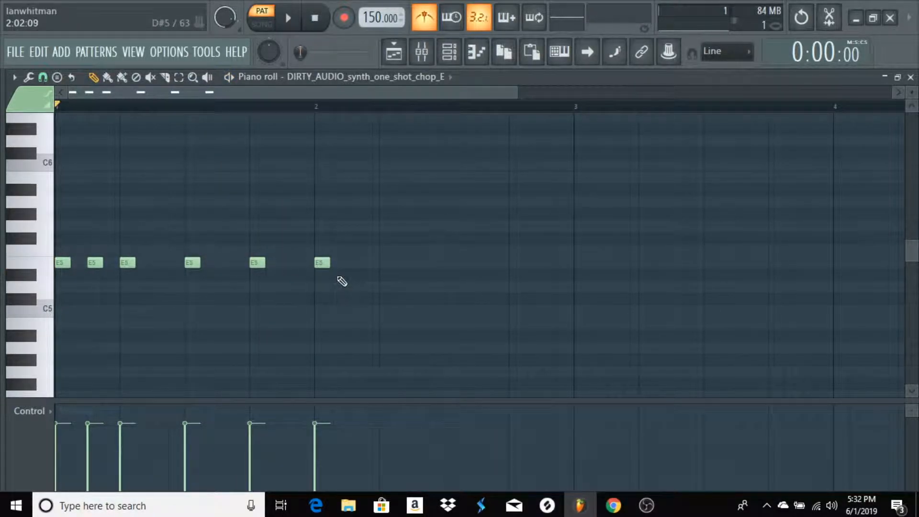
{"action": "left_click", "coordinate": [349, 239]}
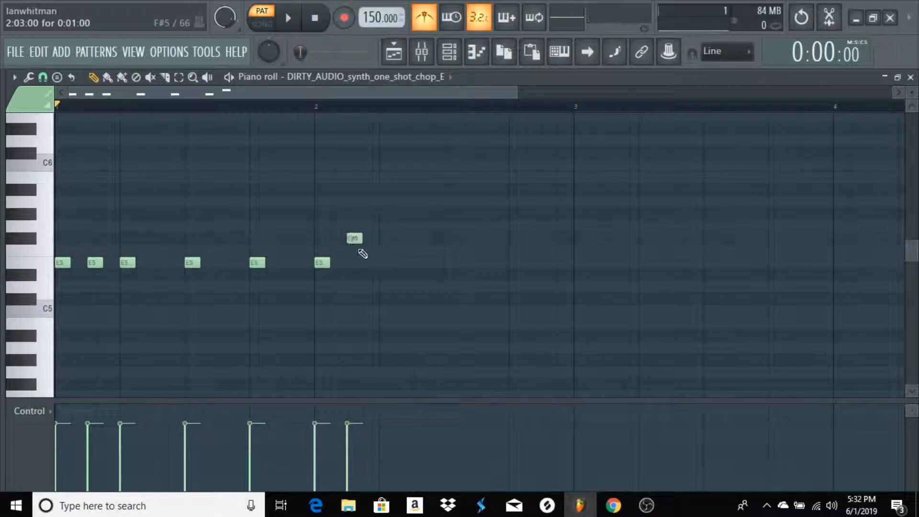
{"action": "left_click", "coordinate": [382, 263]}
{"action": "key", "text": "space"}
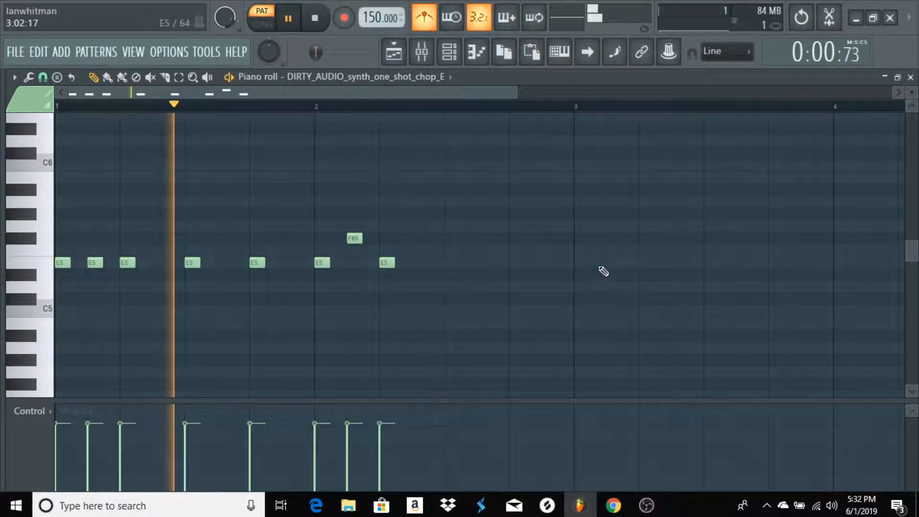
{"action": "key", "text": "space"}
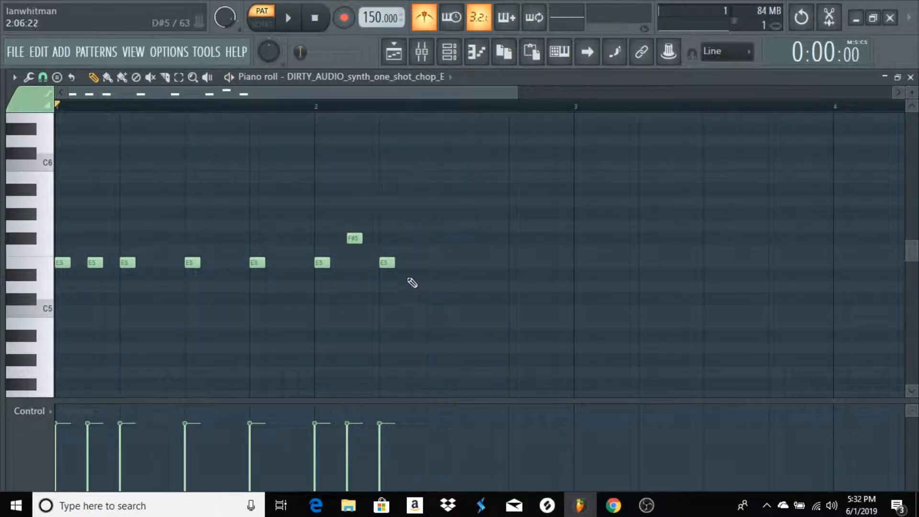
Add three consecutive E5 notes on steps 7, 8 and 9 of bar 2 and start playback of the pattern
{"action": "left_click", "coordinate": [418, 263]}
{"action": "left_click", "coordinate": [433, 263]}
{"action": "left_click", "coordinate": [449, 264]}
{"action": "key", "text": "space"}
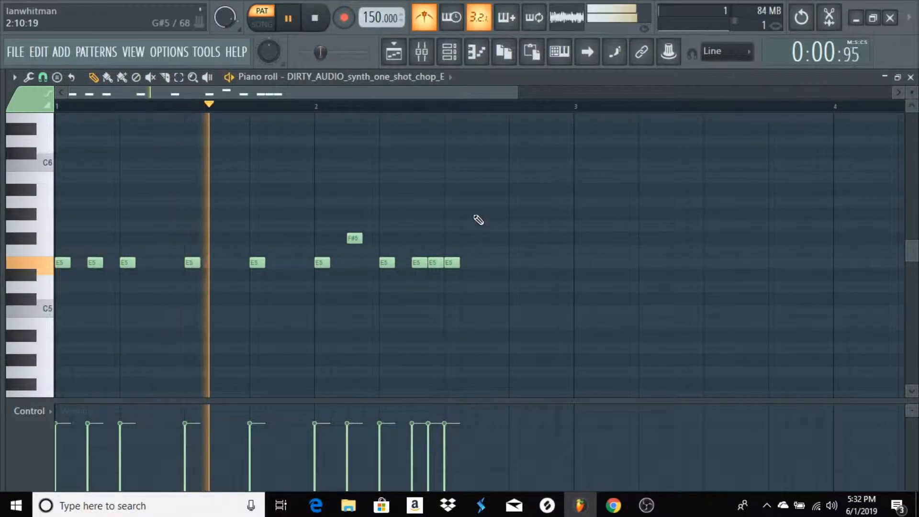
Place a note on step 11 of bar 2, lower it to D5, and fill in the rest of the melody through bar 4
{"action": "key", "text": "space"}
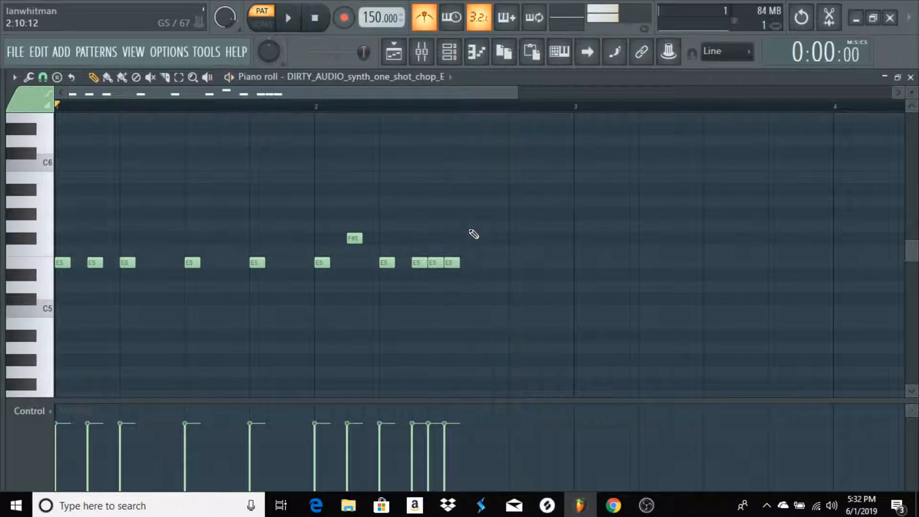
{"action": "left_click", "coordinate": [480, 275]}
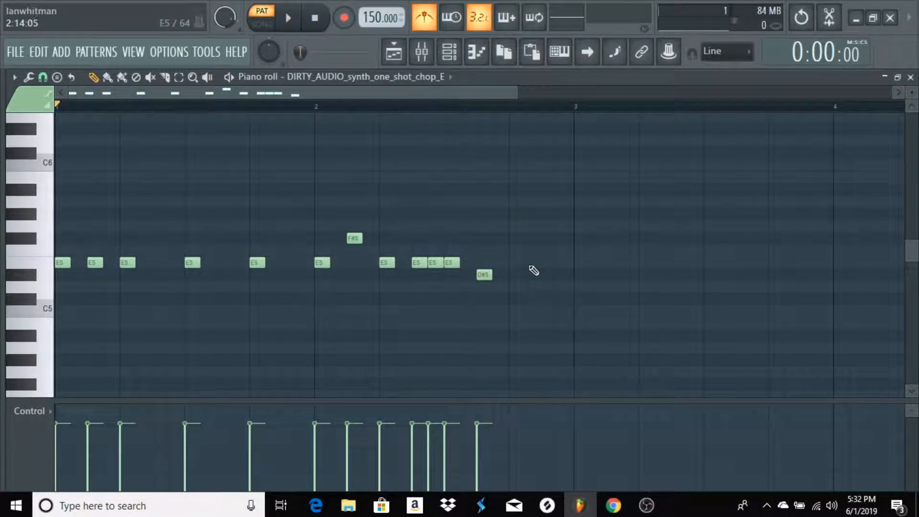
{"action": "left_click", "coordinate": [485, 274]}
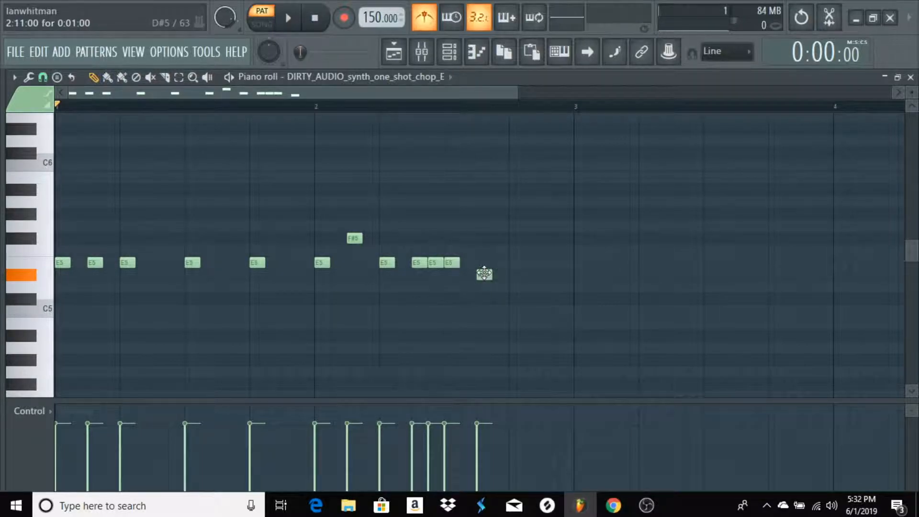
{"action": "left_click_drag", "start_coordinate": [484, 268], "coordinate": [484, 275]}
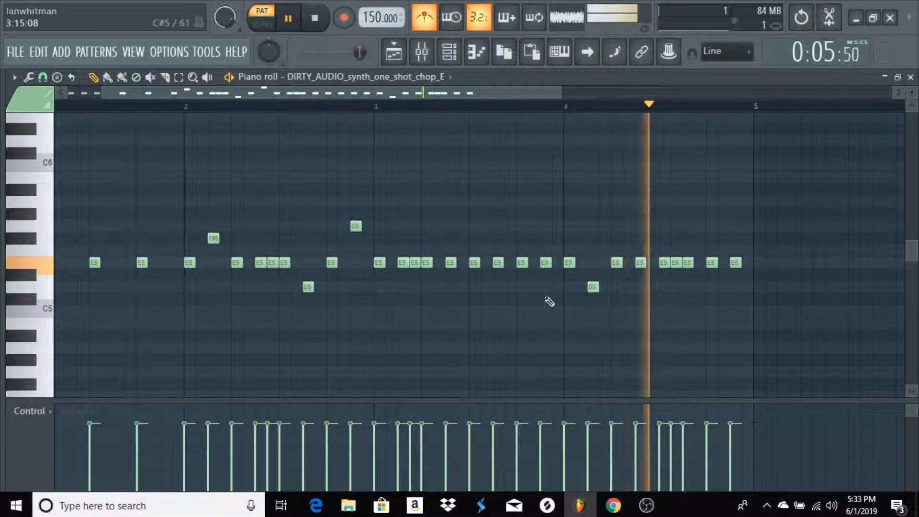
{"action": "key", "text": "space"}
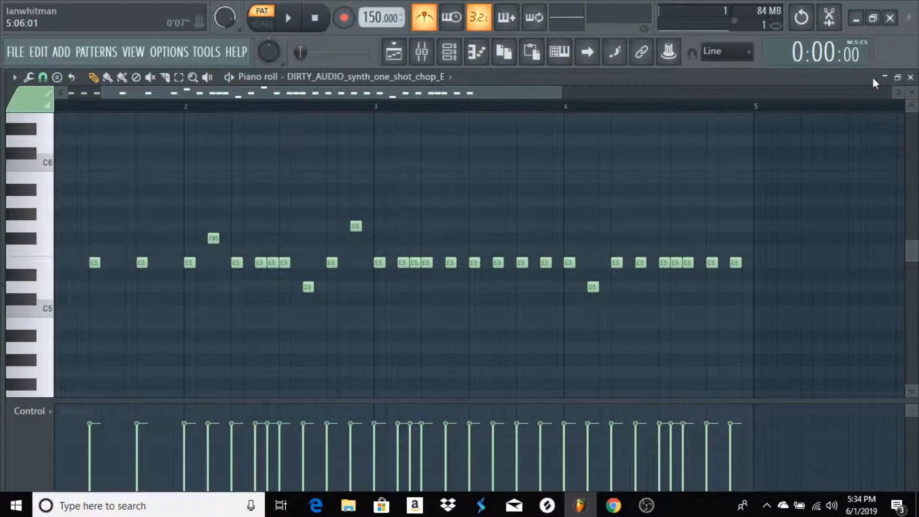
Close the piano roll and place Pattern 1 at bar 1 on Track 1 of the playlist
{"action": "left_click", "coordinate": [910, 78]}
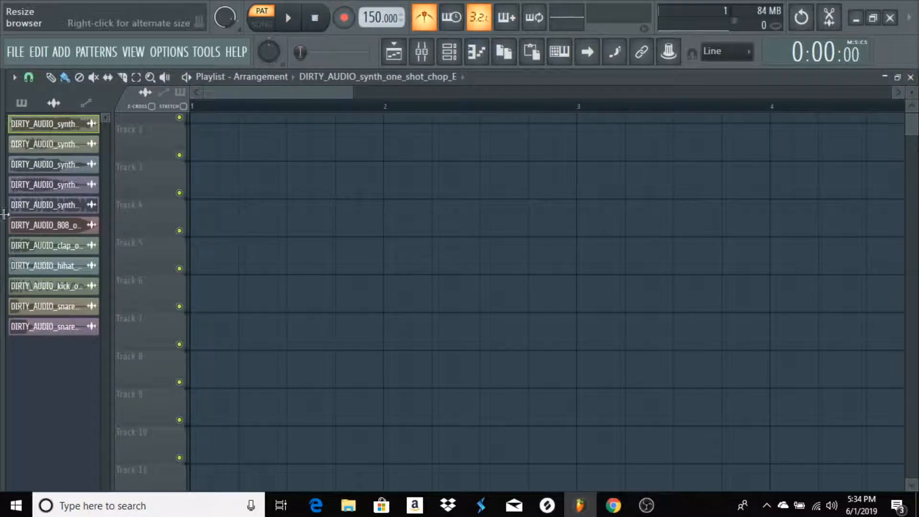
{"action": "left_click", "coordinate": [21, 103]}
{"action": "left_click_drag", "start_coordinate": [40, 137], "coordinate": [206, 151]}
{"action": "scroll", "coordinate": [278, 107], "scroll_direction": "down", "scroll_amount": 3}
{"action": "scroll", "coordinate": [277, 108], "scroll_direction": "up", "scroll_amount": 3}
Show the mixer with Insert 1 selected, play the pattern and turn off the metronome
{"action": "left_click", "coordinate": [421, 60]}
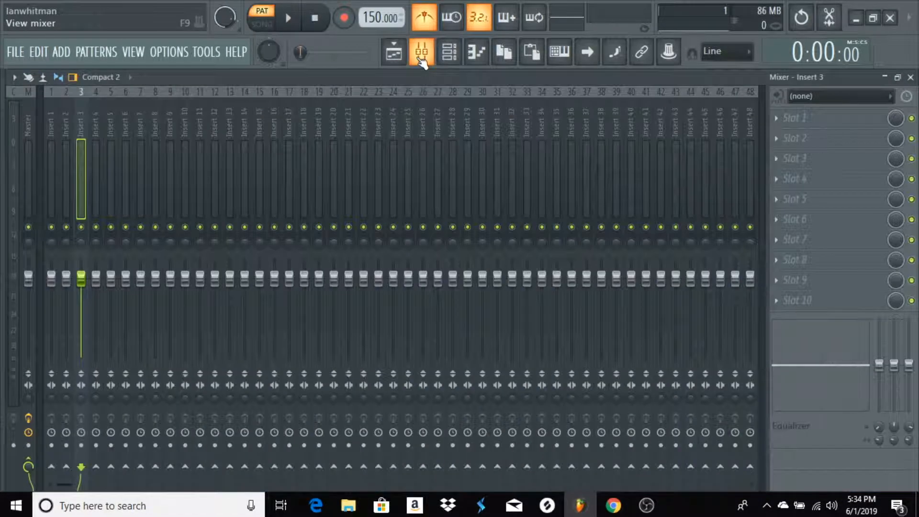
{"action": "left_click", "coordinate": [51, 113]}
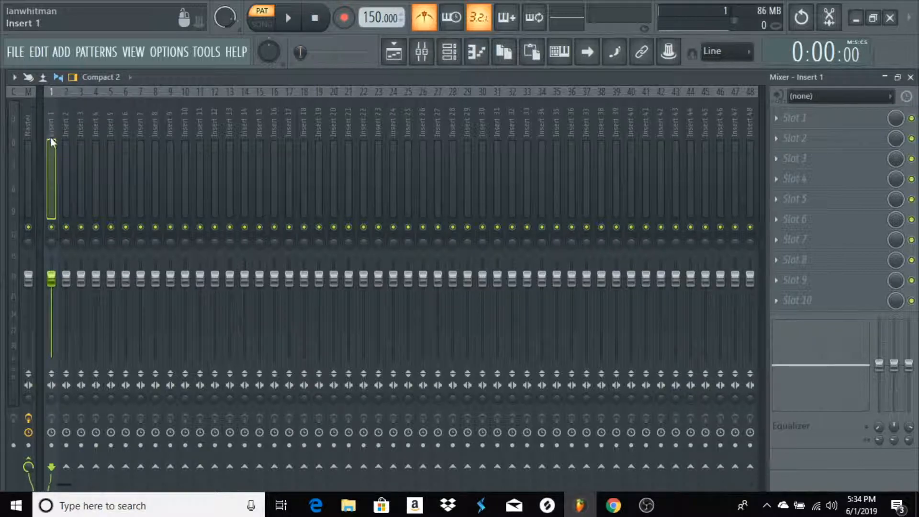
{"action": "key", "text": "space"}
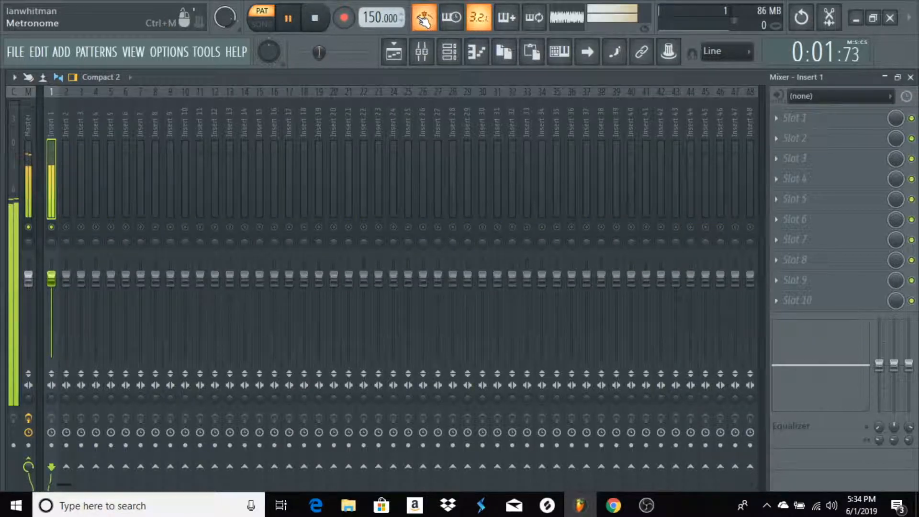
{"action": "left_click", "coordinate": [797, 118]}
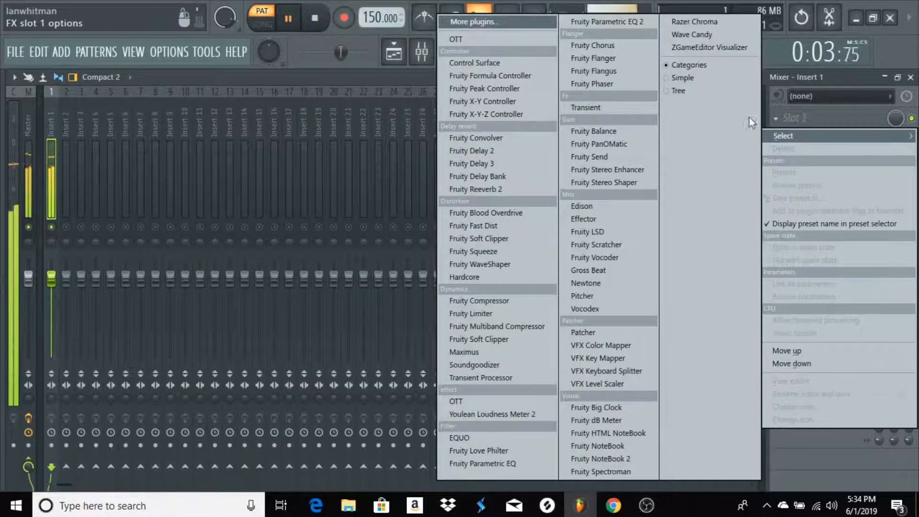
{"action": "left_click", "coordinate": [383, 4]}
{"action": "key", "text": "space"}
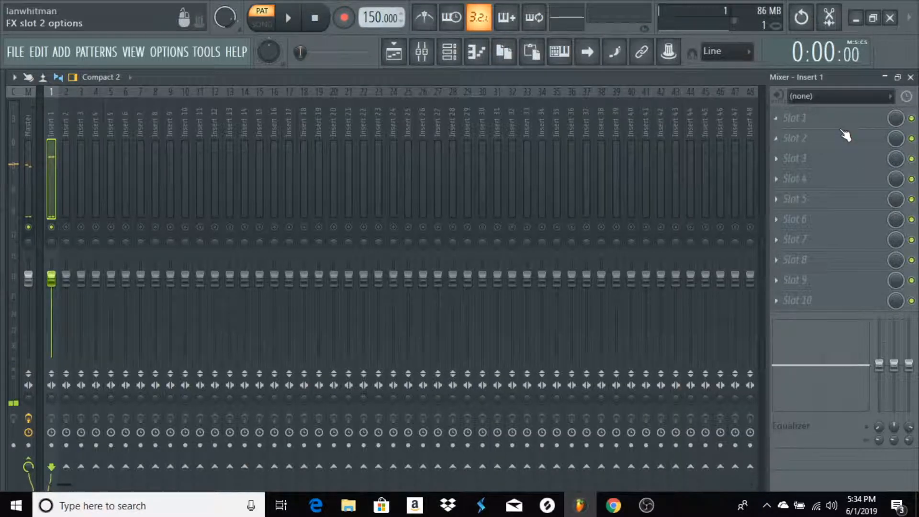
Load Fruity Parametric EQ 2 in slot 1 of Insert 1, with band 1 as a high pass at about 37 Hz, and play the pattern
{"action": "left_click", "coordinate": [841, 119]}
{"action": "left_click", "coordinate": [611, 22]}
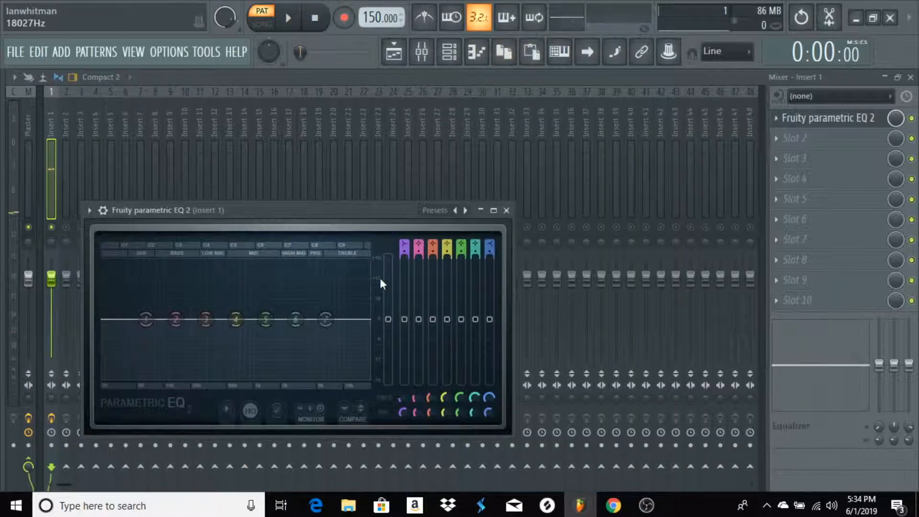
{"action": "left_click_drag", "start_coordinate": [401, 243], "coordinate": [405, 247]}
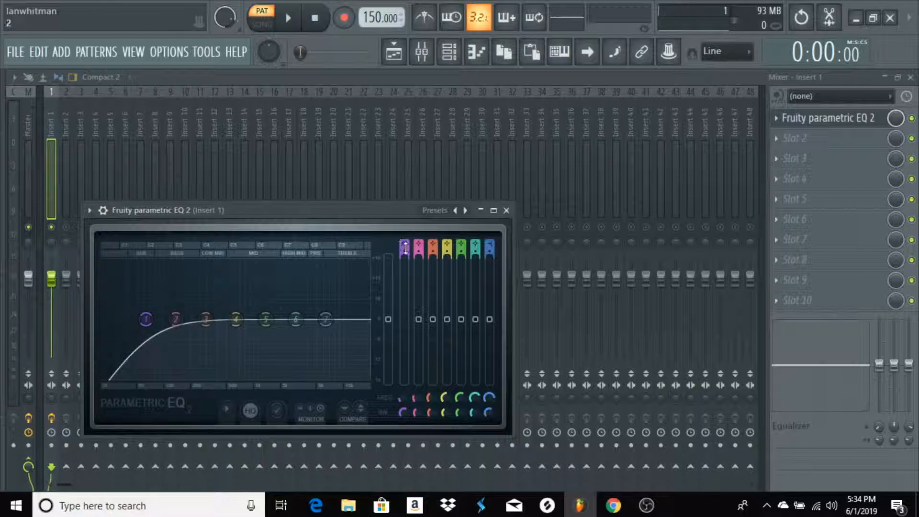
{"action": "left_click_drag", "start_coordinate": [141, 319], "coordinate": [119, 319]}
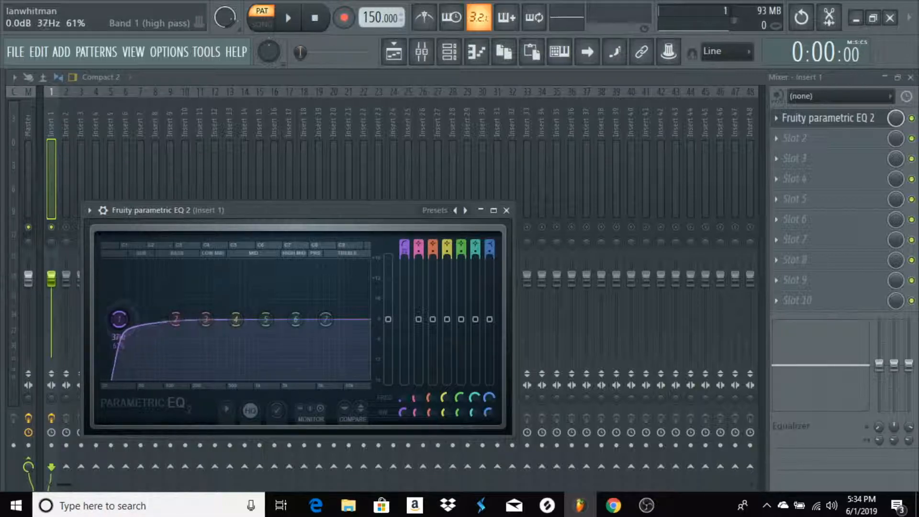
{"action": "key", "text": "space"}
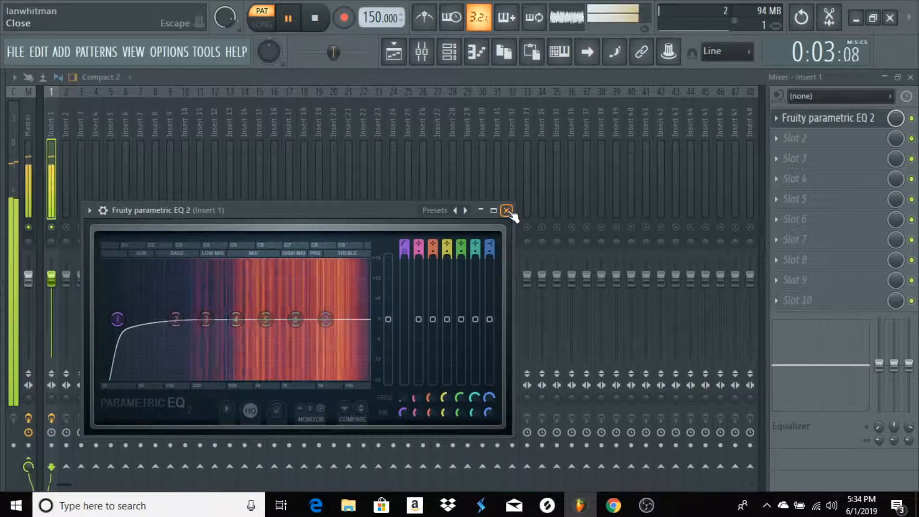
{"action": "left_click", "coordinate": [507, 210]}
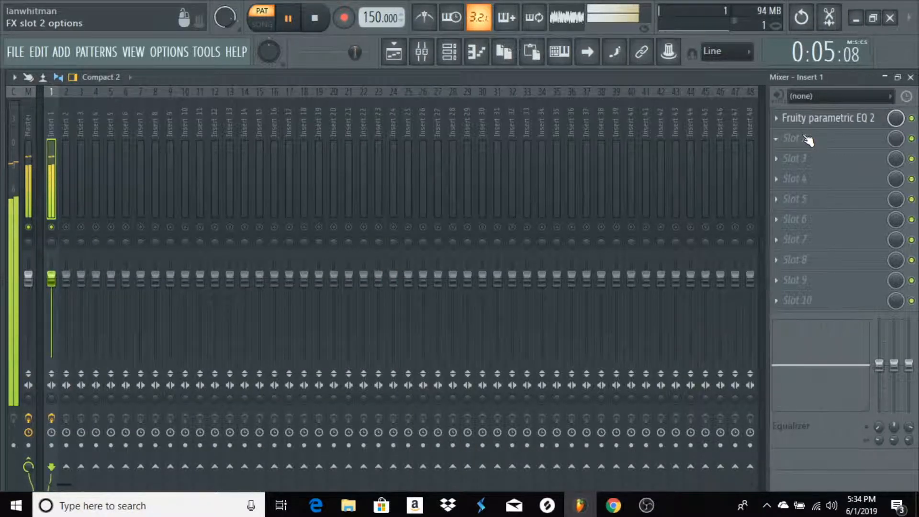
Slightly boost EQ band 5 and cut bands 4, 6 and 7, and lower the Insert 1 volume a little while auditioning the pattern
{"action": "left_click", "coordinate": [814, 119]}
{"action": "left_click_drag", "start_coordinate": [299, 324], "coordinate": [277, 316]}
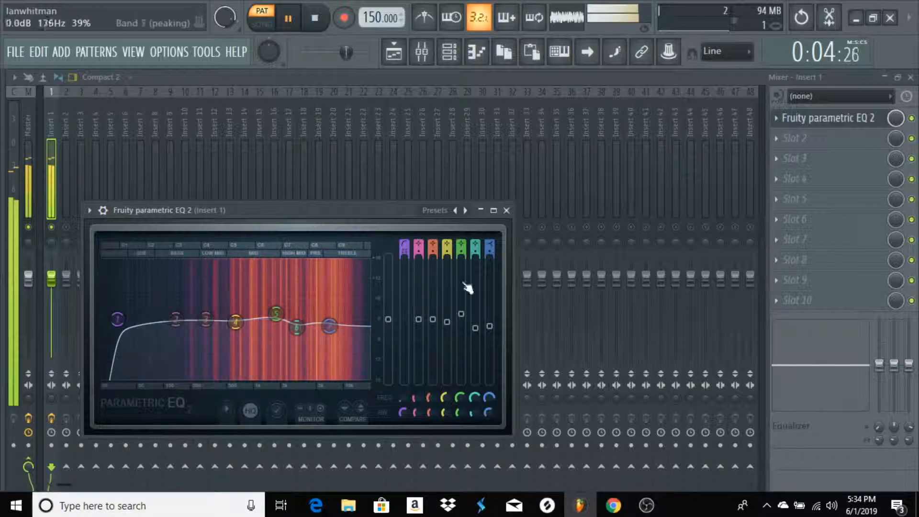
{"action": "left_click", "coordinate": [507, 210]}
{"action": "key", "text": "space"}
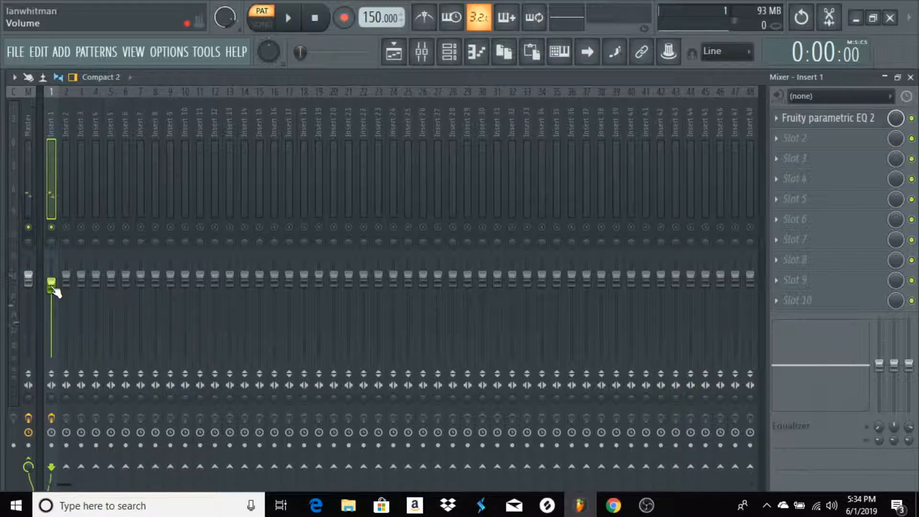
{"action": "key", "text": "space"}
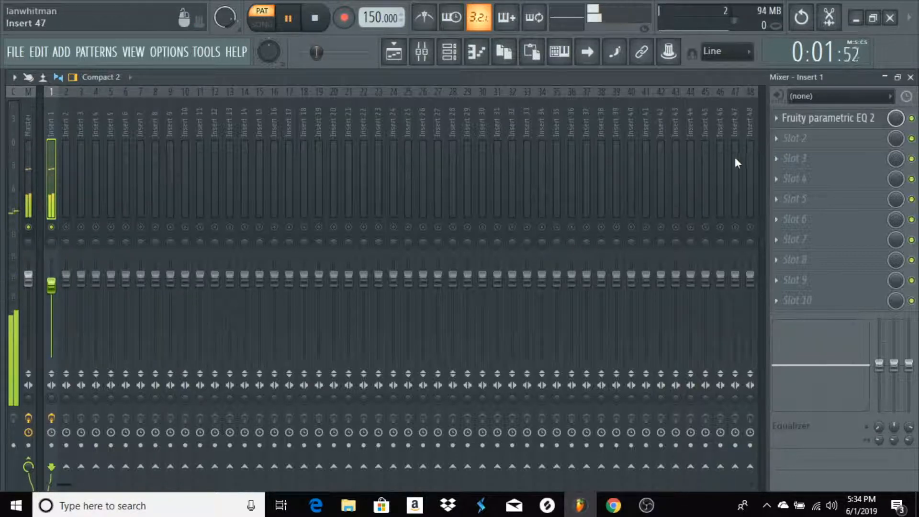
{"action": "key", "text": "space"}
Load OTT in slot 2 with 80% depth, -0.4 dB in gain, 1.9 dB out gain, 60% upward and 70% downward strength
{"action": "left_click", "coordinate": [833, 139]}
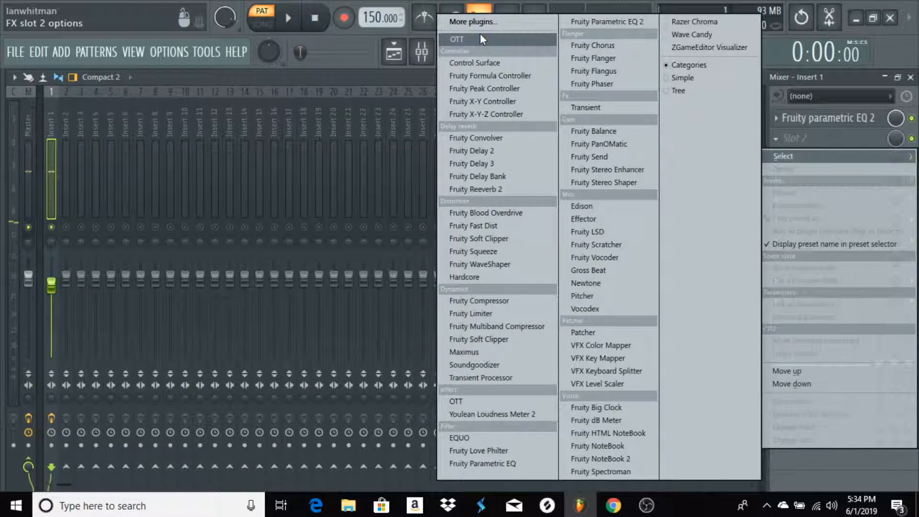
{"action": "left_click", "coordinate": [487, 402]}
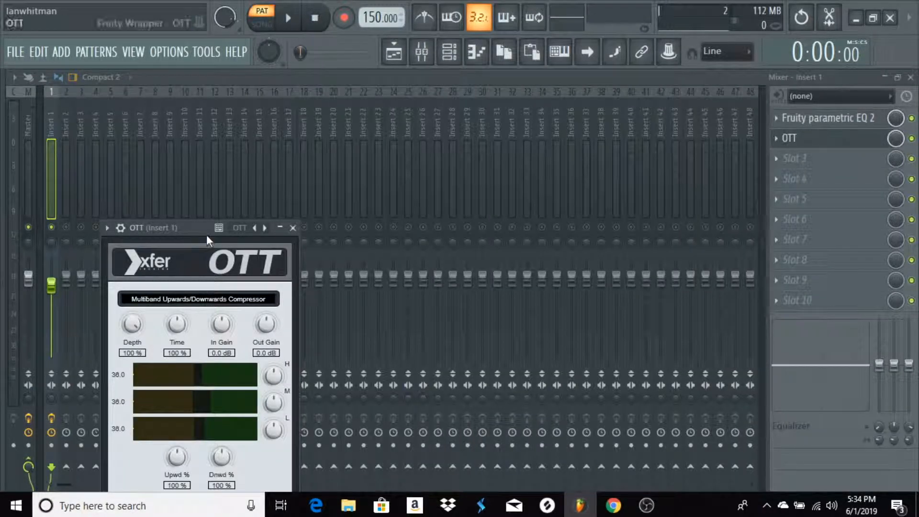
{"action": "left_click_drag", "start_coordinate": [208, 240], "coordinate": [374, 170]}
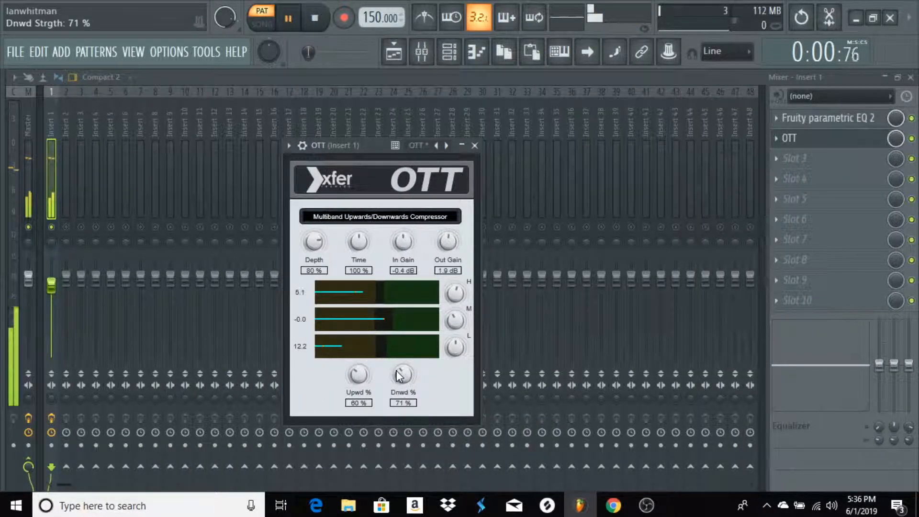
{"action": "left_click_drag", "start_coordinate": [400, 397], "coordinate": [397, 376]}
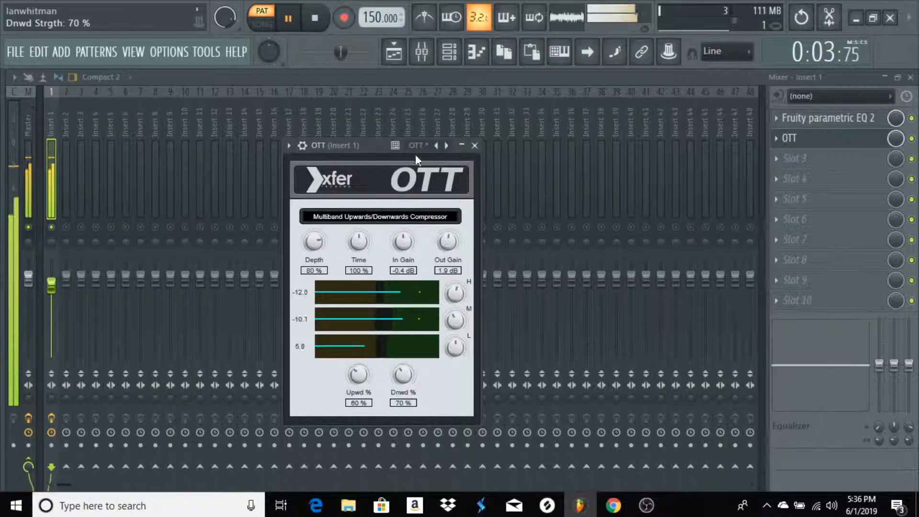
{"action": "key", "text": "space"}
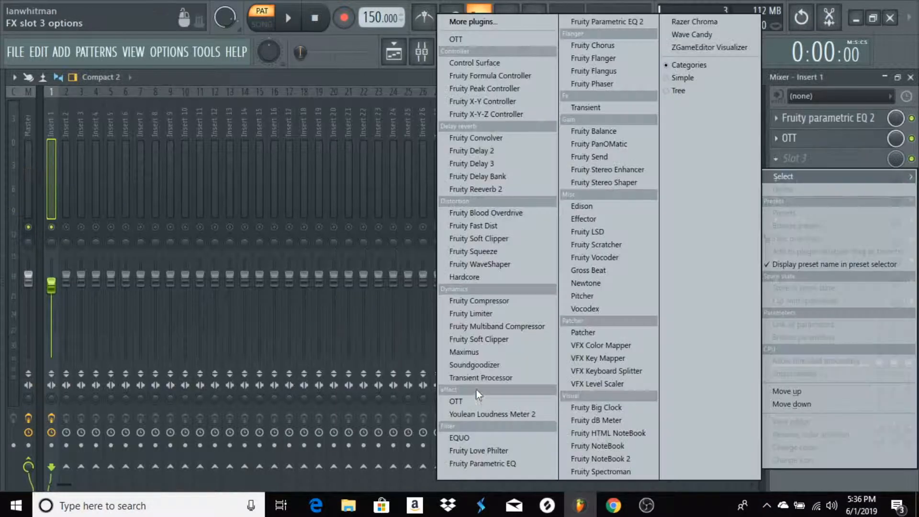
Load Soundgoodizer in slot 3, choose mode B and adjust its amount to just under half during playback
{"action": "left_click", "coordinate": [482, 366]}
{"action": "key", "text": "space"}
{"action": "left_click", "coordinate": [178, 428]}
{"action": "left_click_drag", "start_coordinate": [195, 359], "coordinate": [194, 343]}
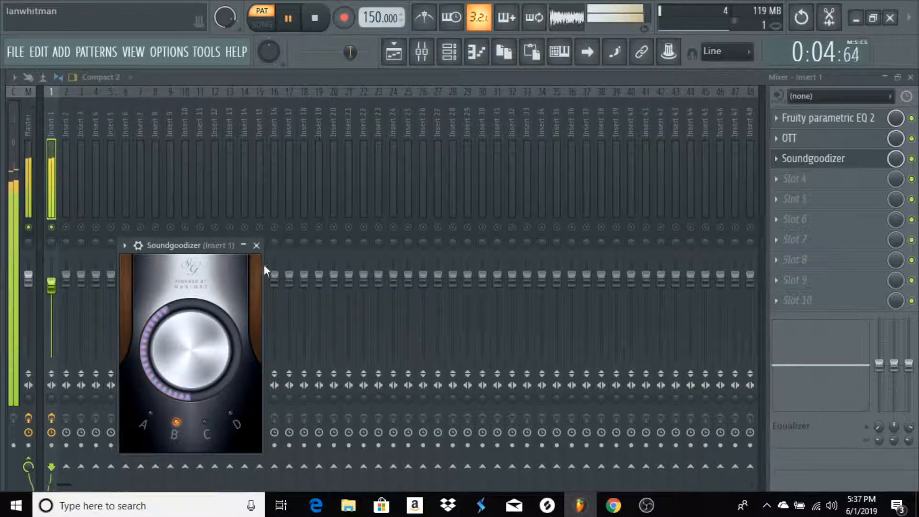
{"action": "left_click", "coordinate": [257, 246]}
{"action": "key", "text": "space"}
Load Fruity Reeverb 2 in slot 4, set the wet level to about 30% and adjust the room size during playback
{"action": "left_click", "coordinate": [847, 181]}
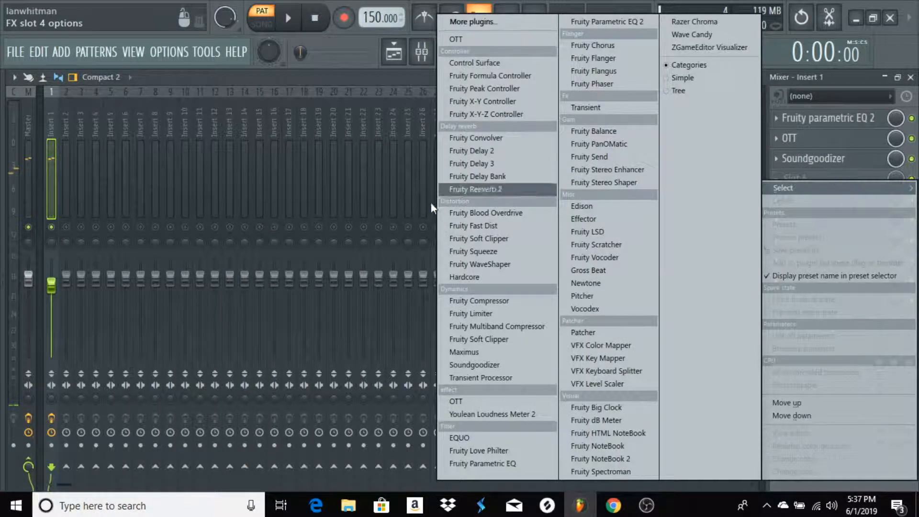
{"action": "left_click", "coordinate": [537, 188]}
{"action": "key", "text": "space"}
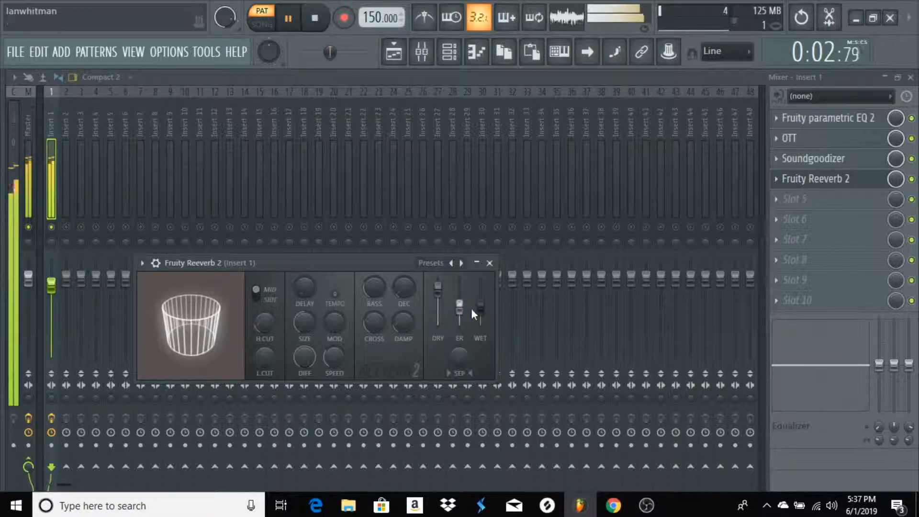
{"action": "left_click_drag", "start_coordinate": [481, 312], "coordinate": [482, 322]}
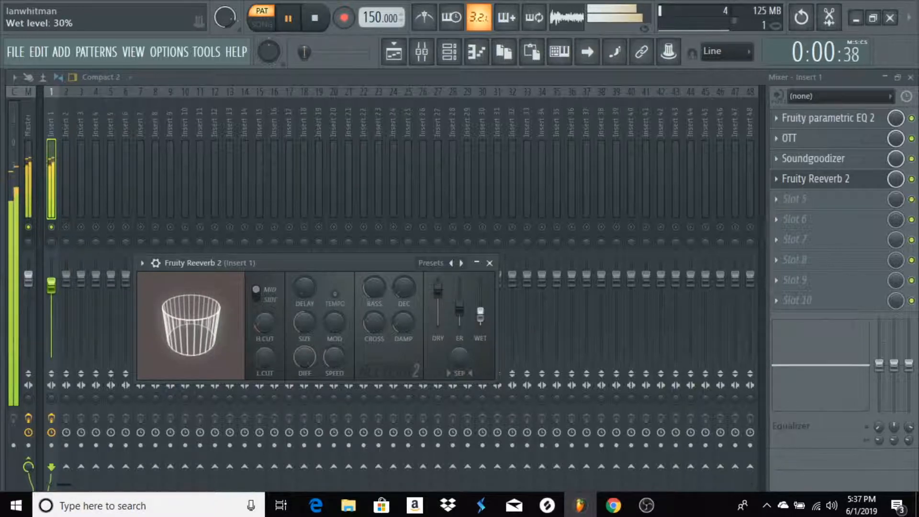
{"action": "left_click_drag", "start_coordinate": [305, 322], "coordinate": [304, 321]}
{"action": "left_click_drag", "start_coordinate": [196, 321], "coordinate": [241, 316]}
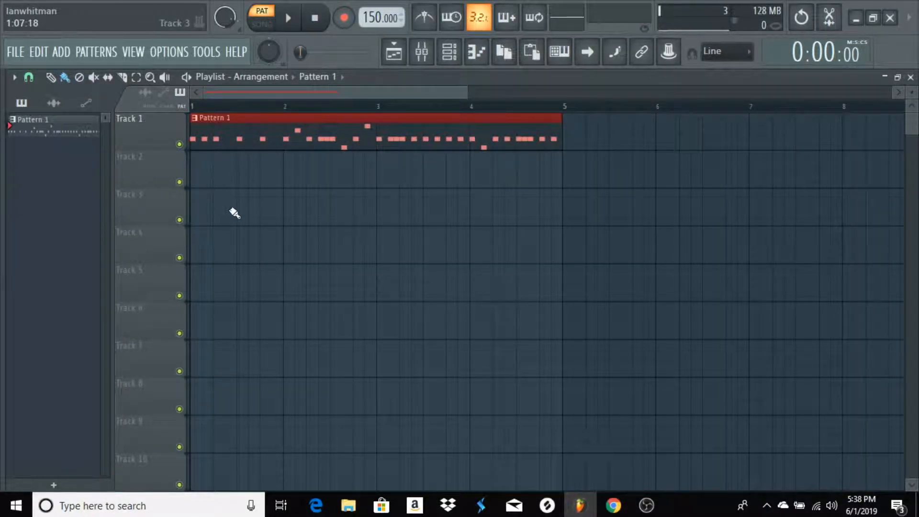
Place the kick on Track 7 at bar 1, and the clap on Track 4 and drop snare on Track 5 at beat 3
{"action": "left_click", "coordinate": [49, 108]}
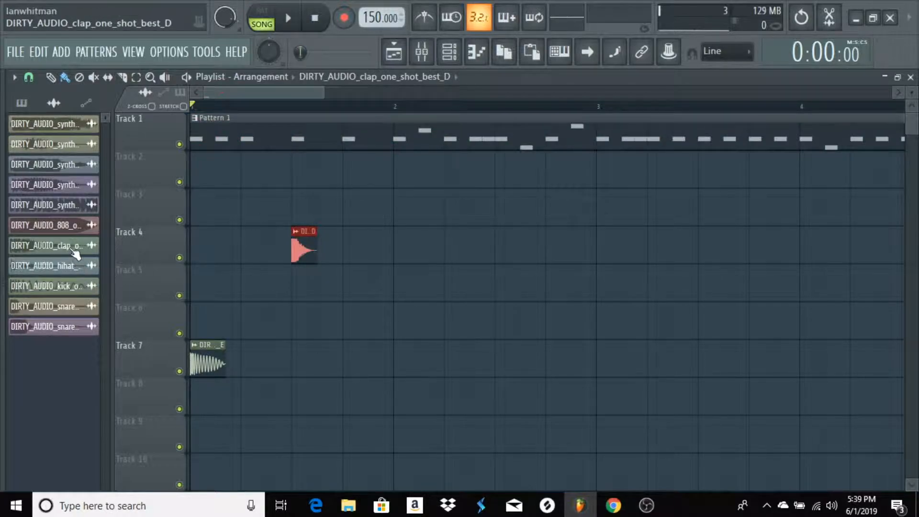
{"action": "left_click", "coordinate": [67, 307]}
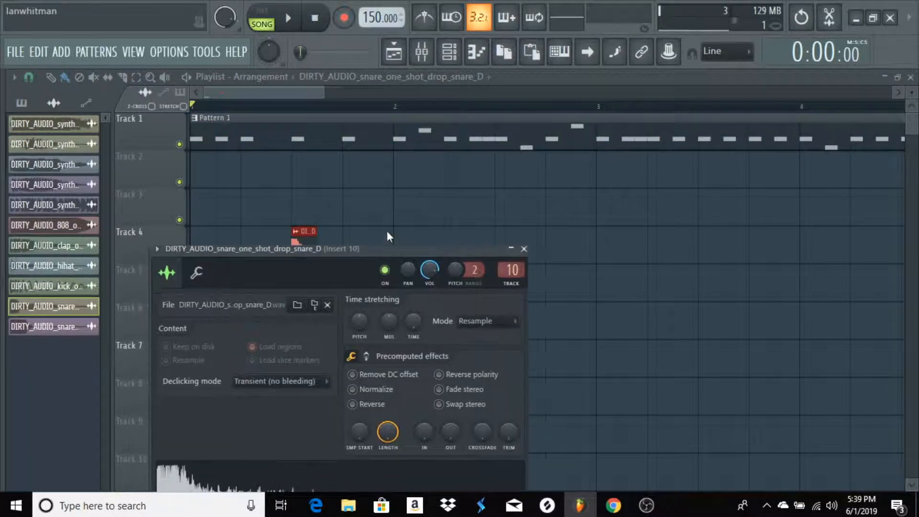
{"action": "left_click", "coordinate": [598, 162]}
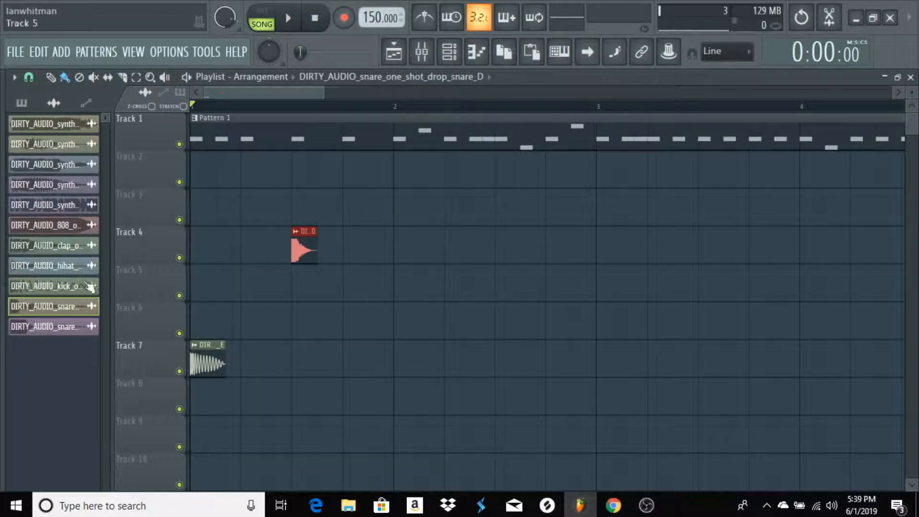
{"action": "left_click_drag", "start_coordinate": [65, 311], "coordinate": [293, 293]}
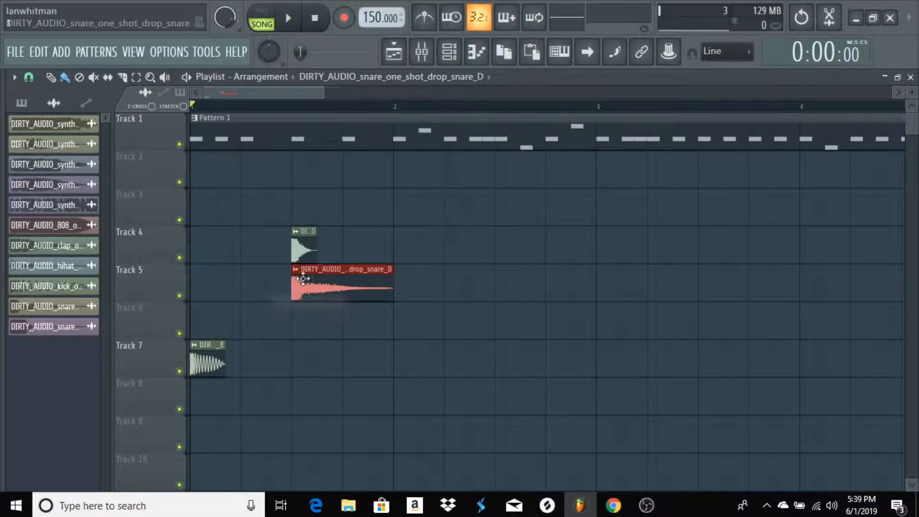
Select the clap and drop snare clips and duplicate them onto beat 3 of bars 2, 3 and 4
{"action": "left_click", "coordinate": [306, 246]}
{"action": "left_click_drag", "start_coordinate": [498, 227], "coordinate": [223, 334]}
{"action": "key", "text": "ctrl+b"}
{"action": "key", "text": "ctrl+b"}
{"action": "key", "text": "ctrl+b"}
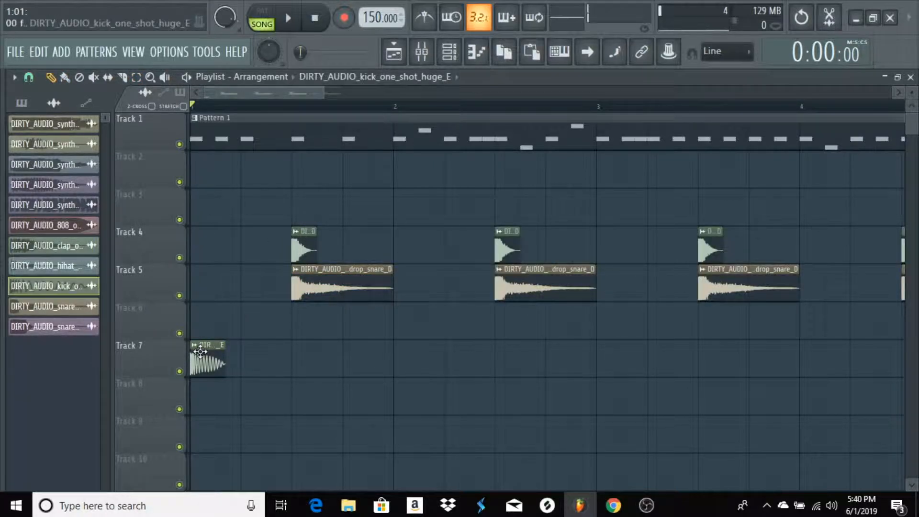
Add Track 7 kicks on step 13 of bar 1 and steps 5, 11 and 15 of bar 2, continue into bar 4, and play the song
{"action": "left_click", "coordinate": [346, 356]}
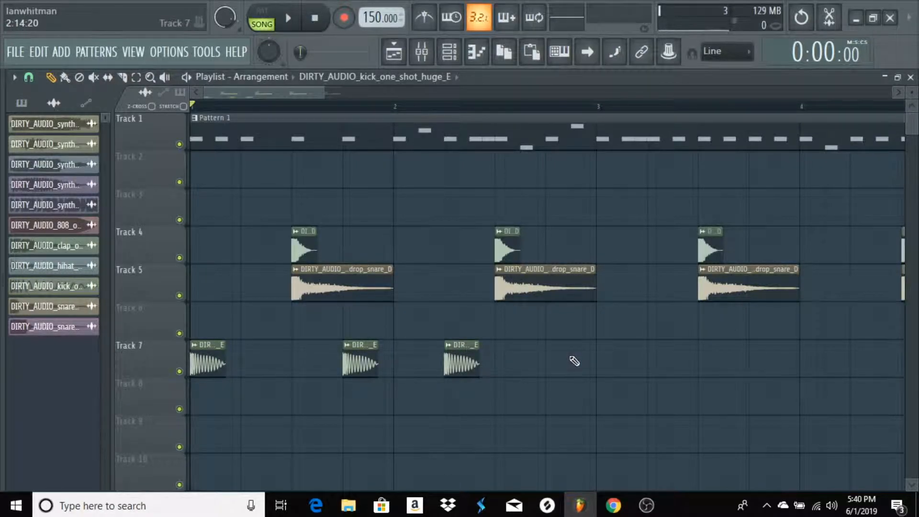
{"action": "left_click", "coordinate": [534, 361]}
{"action": "left_click", "coordinate": [580, 362]}
{"action": "key", "text": "space"}
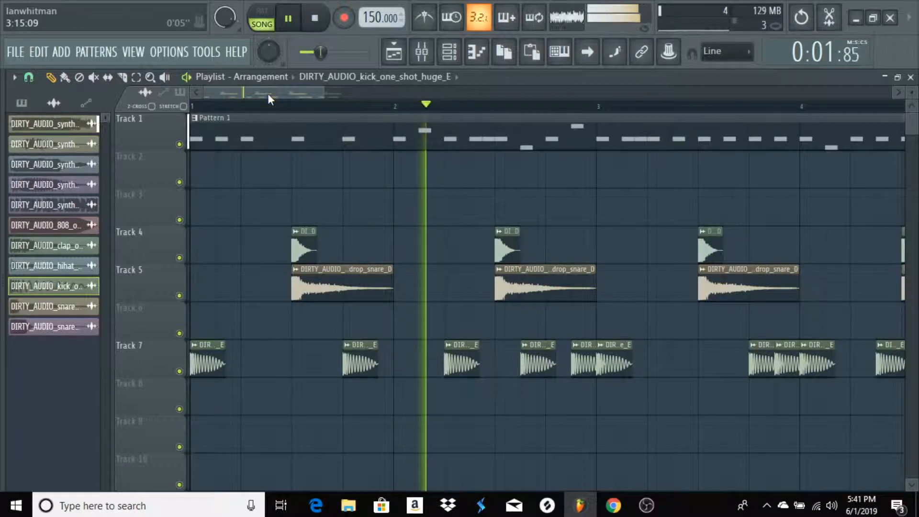
Place the closed hi-hat on Track 3 every two steps across bars 1 to 4, and play the song
{"action": "key", "text": "space"}
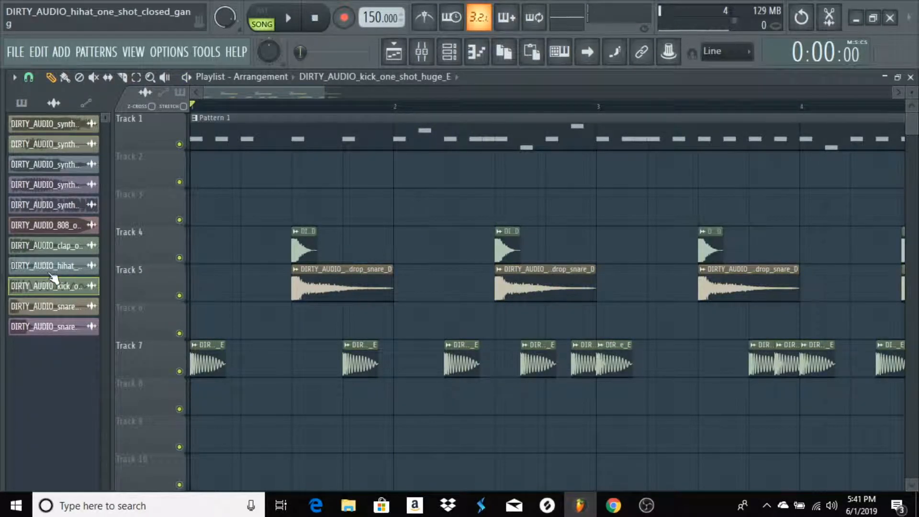
{"action": "left_click", "coordinate": [61, 267]}
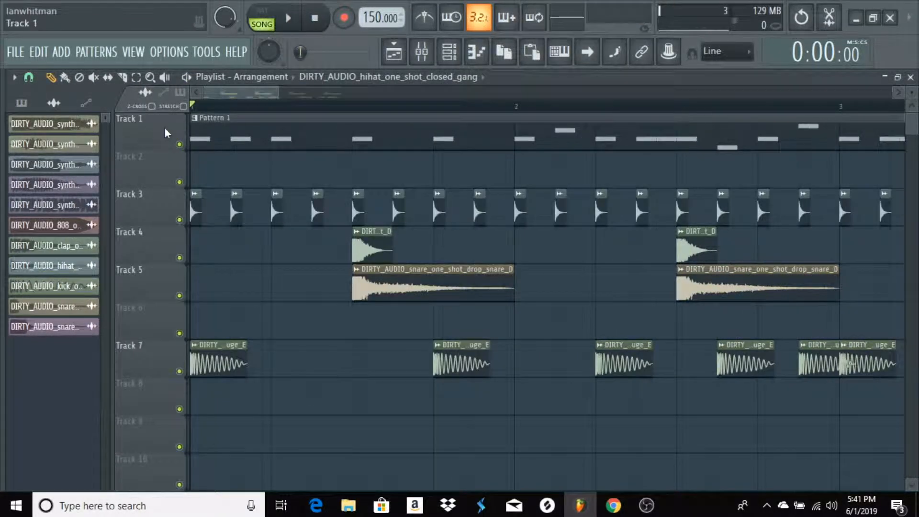
{"action": "key", "text": "space"}
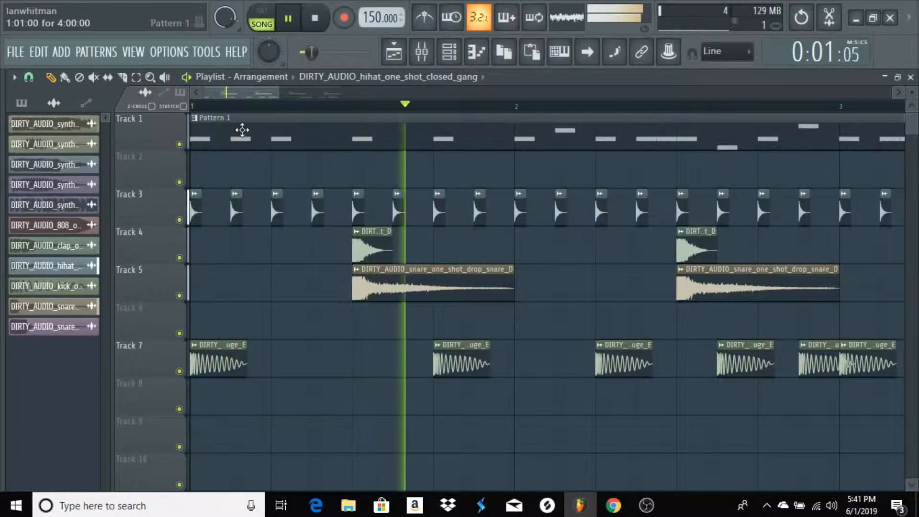
{"action": "scroll", "coordinate": [263, 106], "scroll_direction": "down", "scroll_amount": 6}
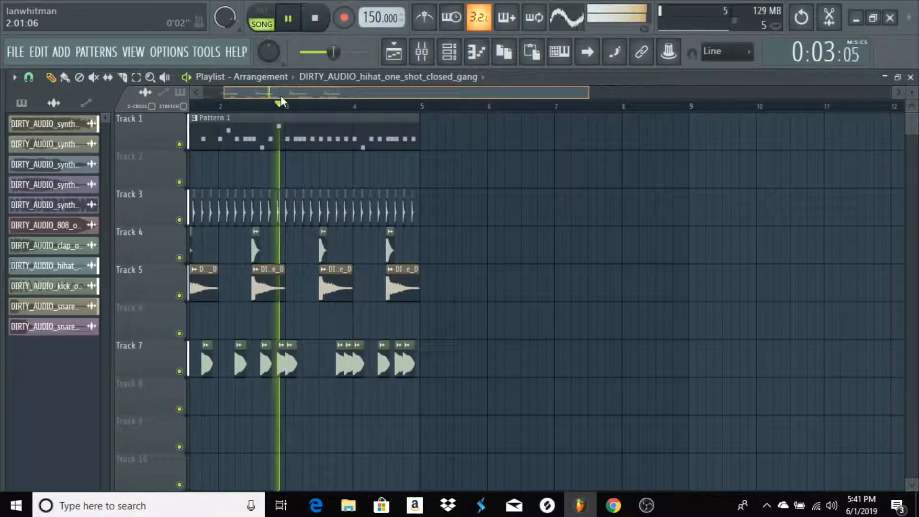
{"action": "scroll", "coordinate": [288, 111], "scroll_direction": "up", "scroll_amount": 5}
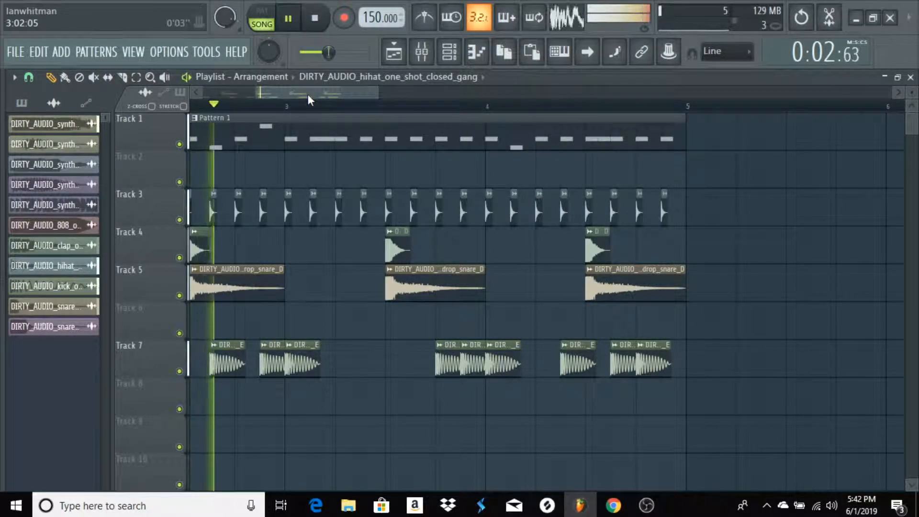
{"action": "left_click_drag", "start_coordinate": [308, 94], "coordinate": [248, 100]}
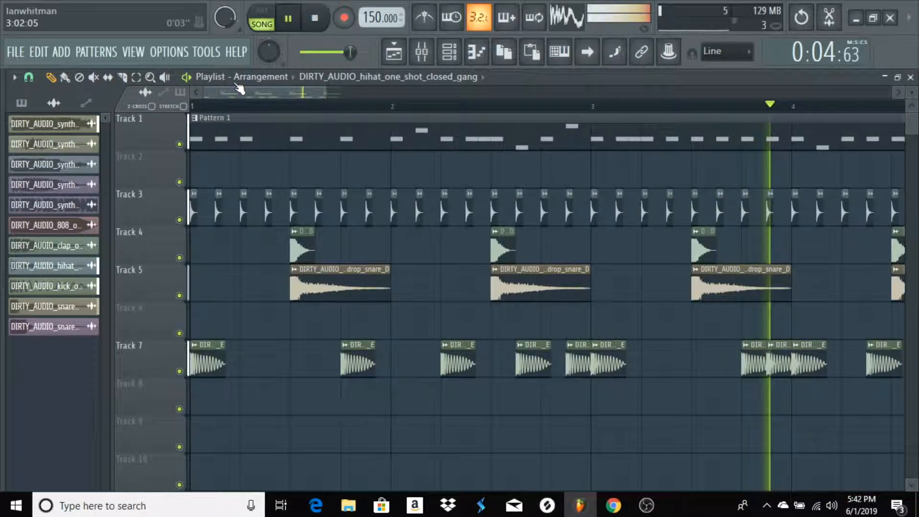
{"action": "key", "text": "space"}
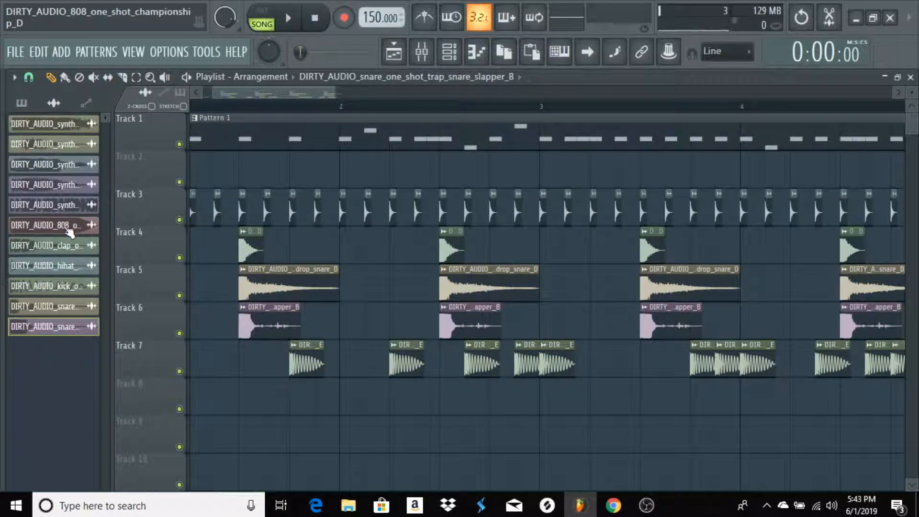
Add the slapper snare on Track 6 at beat 3 of each bar and championship 808 clips on Track 8, trimmed to follow the kicks
{"action": "left_click_drag", "start_coordinate": [66, 266], "coordinate": [219, 397]}
{"action": "left_click_drag", "start_coordinate": [68, 226], "coordinate": [179, 390]}
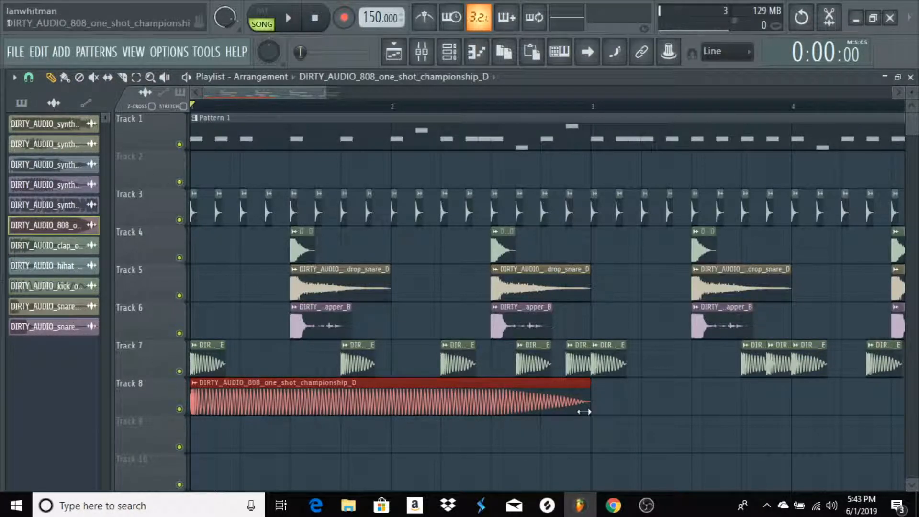
{"action": "left_click_drag", "start_coordinate": [584, 412], "coordinate": [467, 412]}
{"action": "left_click_drag", "start_coordinate": [468, 412], "coordinate": [308, 412]}
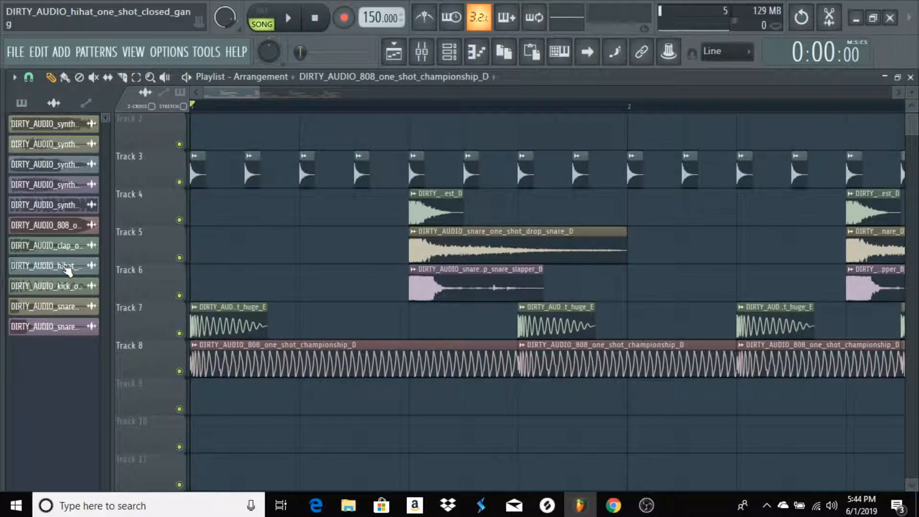
{"action": "scroll", "coordinate": [496, 344], "scroll_direction": "up", "scroll_amount": 1}
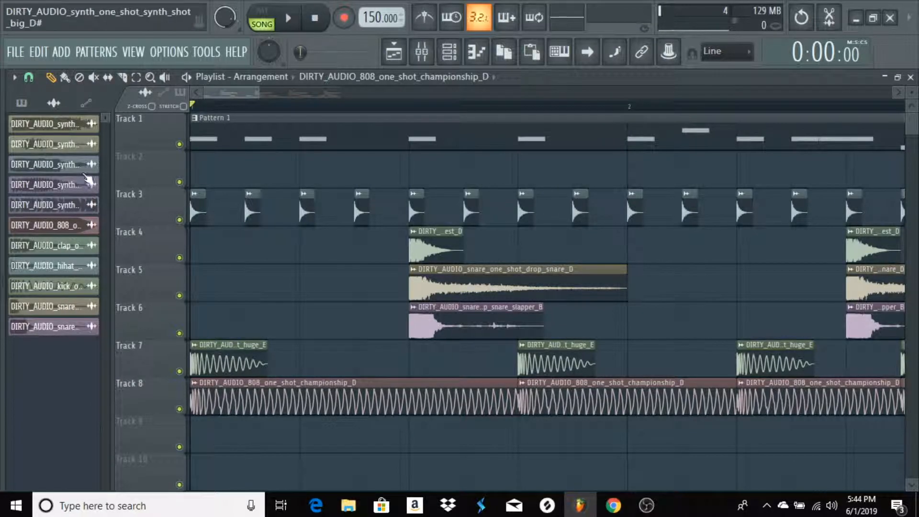
Start a new pattern for synth_shot_big_D# and enter piano-roll notes E5 on step 1 and G5 on step 5
{"action": "left_click", "coordinate": [21, 103]}
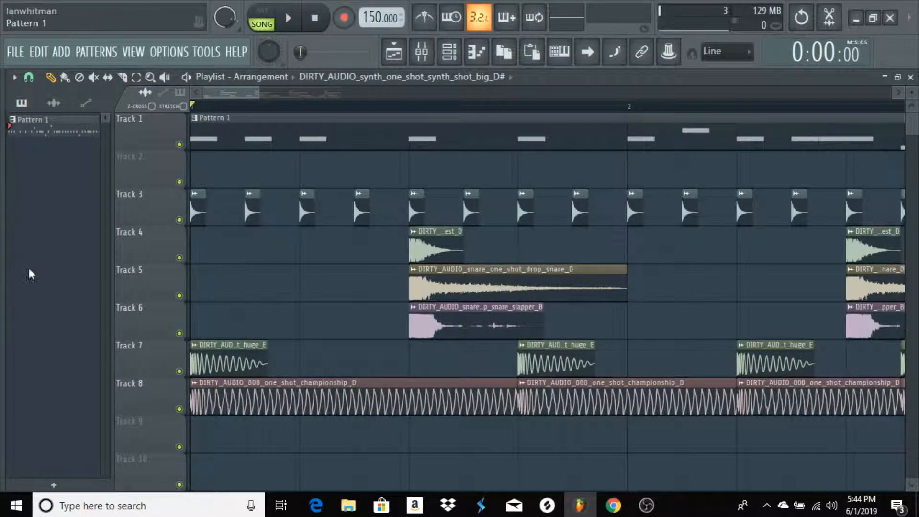
{"action": "left_click", "coordinate": [55, 310]}
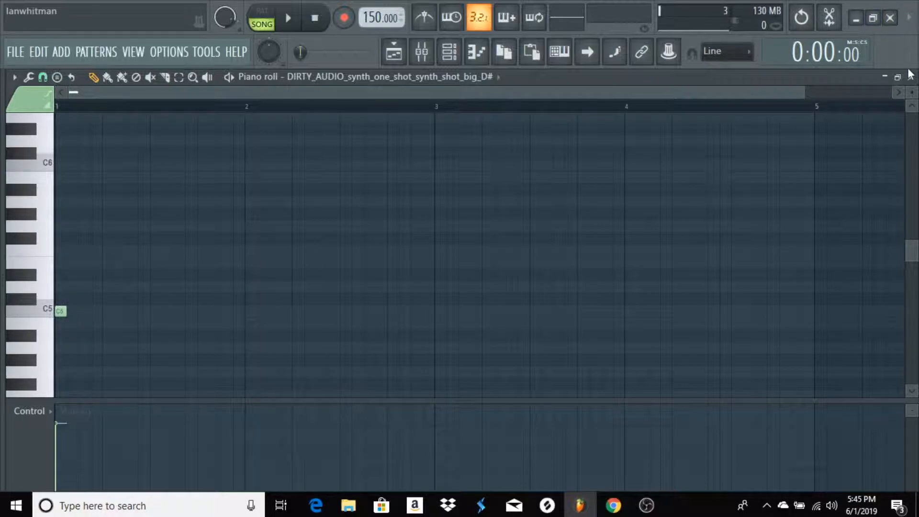
{"action": "left_click_drag", "start_coordinate": [58, 312], "coordinate": [56, 263]}
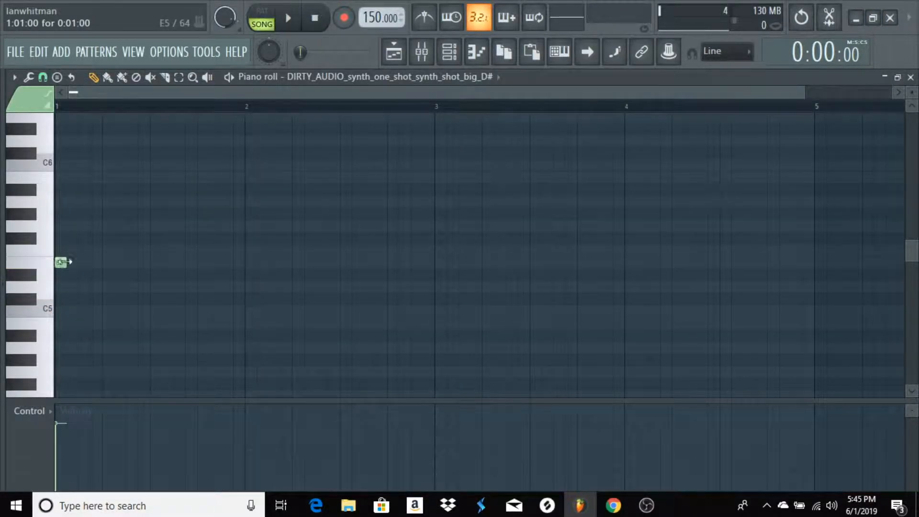
{"action": "left_click", "coordinate": [103, 248]}
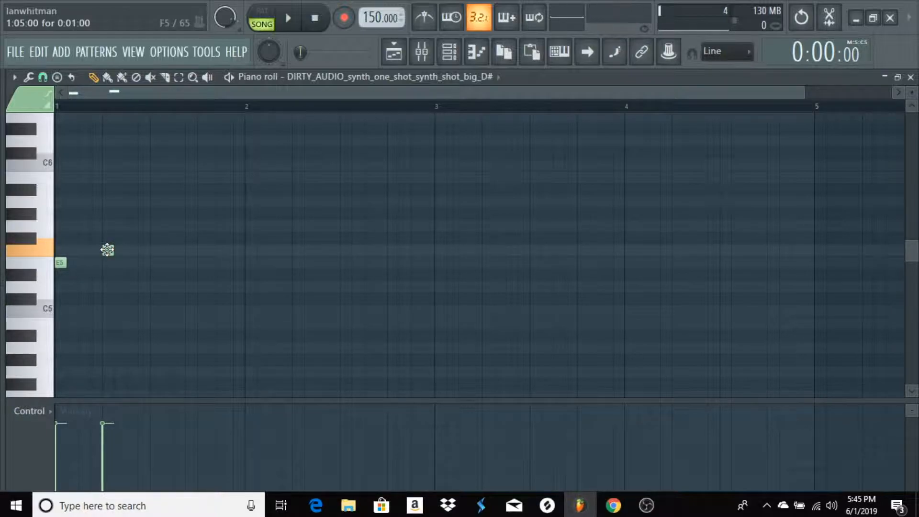
{"action": "left_click_drag", "start_coordinate": [107, 250], "coordinate": [111, 221]}
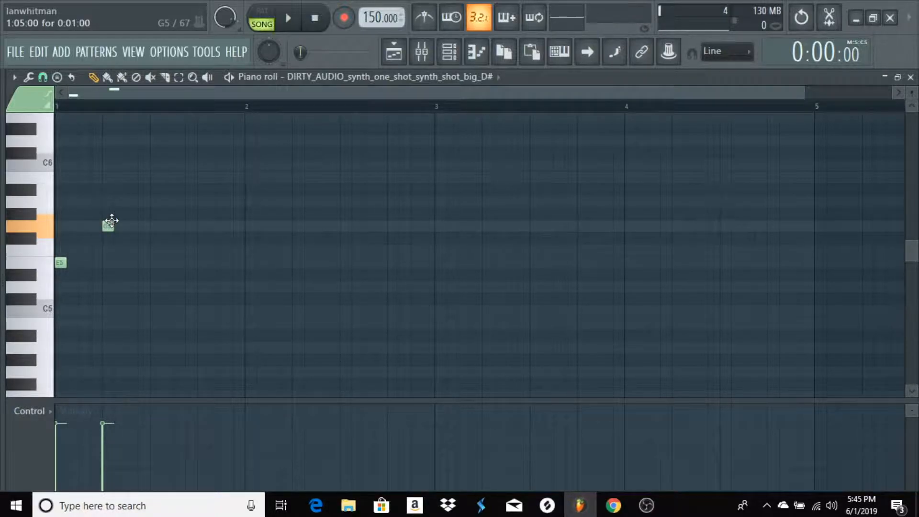
{"action": "key", "text": "space"}
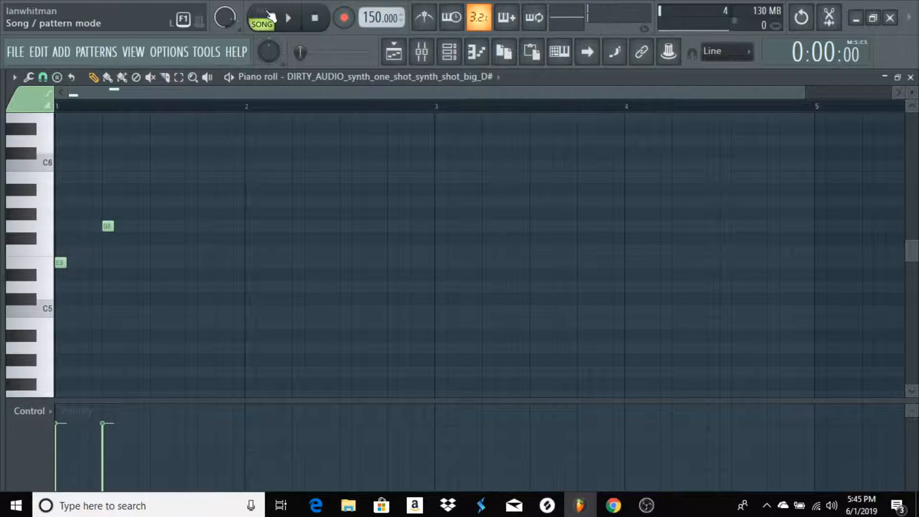
In pattern mode, build the one-bar melody E5, G5, B5, F#5, C6, E6, E5, audition it and shorten the last E5 to one step
{"action": "left_click", "coordinate": [274, 16]}
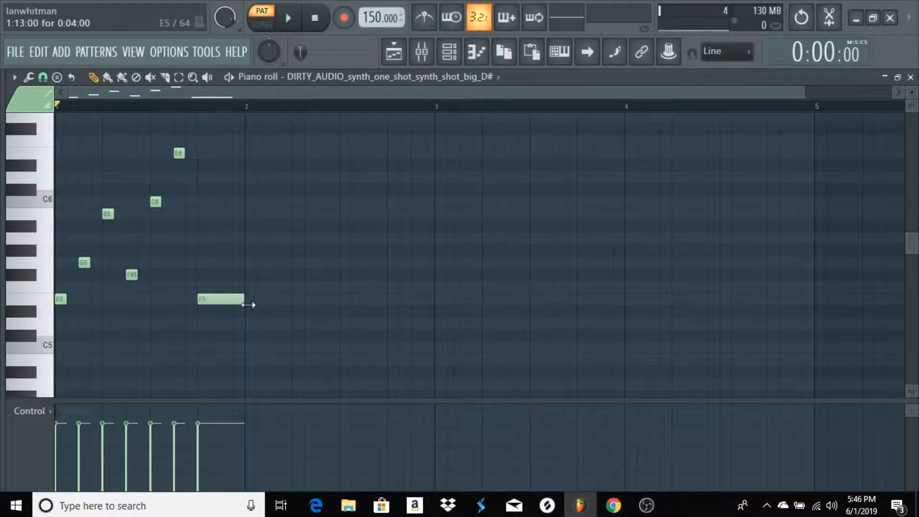
{"action": "key", "text": "space"}
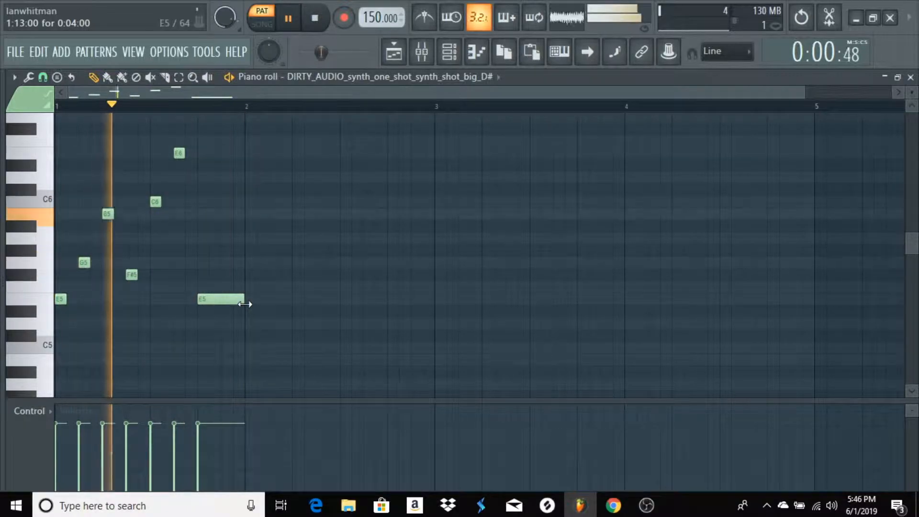
{"action": "key", "text": "space"}
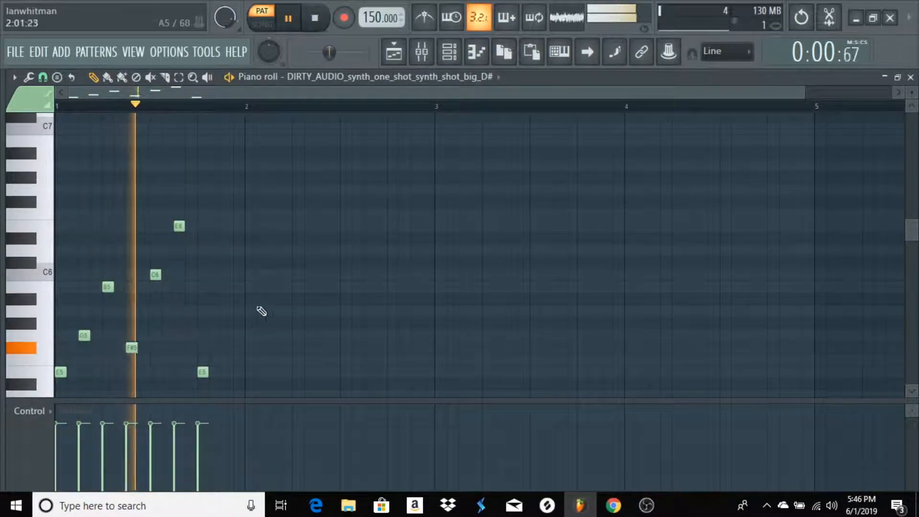
{"action": "key", "text": "space"}
{"action": "left_click", "coordinate": [911, 77]}
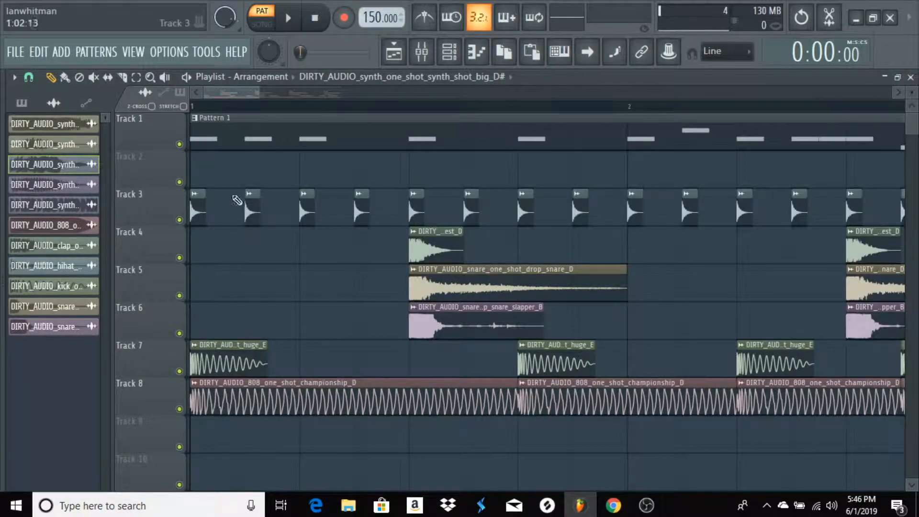
Place Pattern 2 on Track 2 at bar 5 of the playlist
{"action": "left_click", "coordinate": [33, 103]}
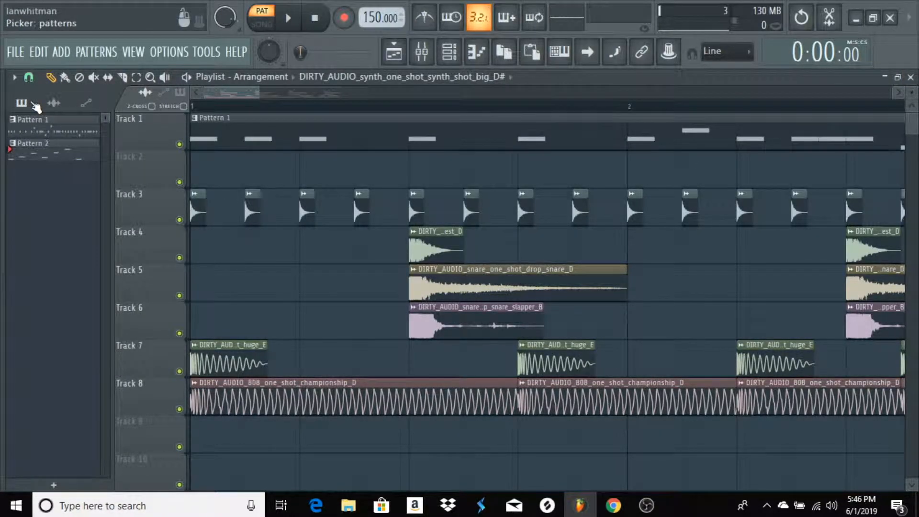
{"action": "scroll", "coordinate": [335, 107], "scroll_direction": "down", "scroll_amount": 8}
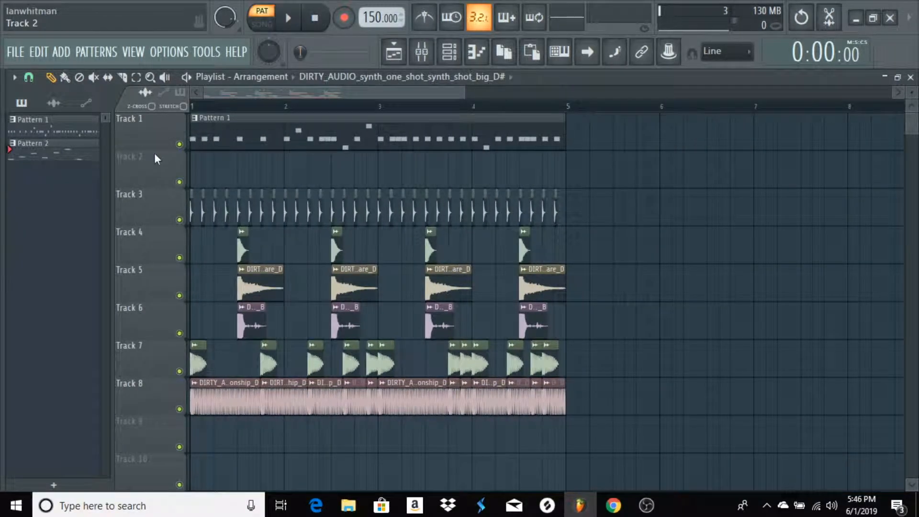
{"action": "left_click_drag", "start_coordinate": [71, 157], "coordinate": [568, 177]}
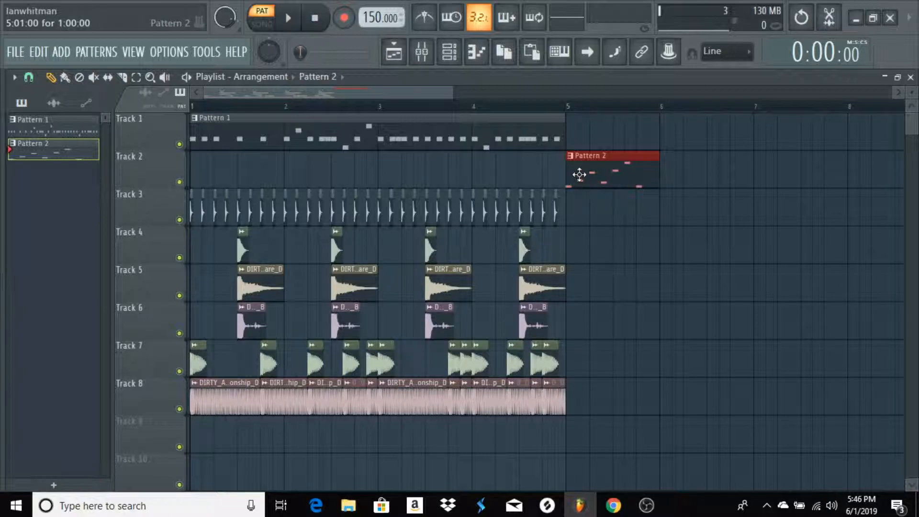
Select all drum and 808 clips on Tracks 3 to 8, move them down to Tracks 5 to 10 and clear the selection
{"action": "left_click_drag", "start_coordinate": [621, 210], "coordinate": [99, 419]}
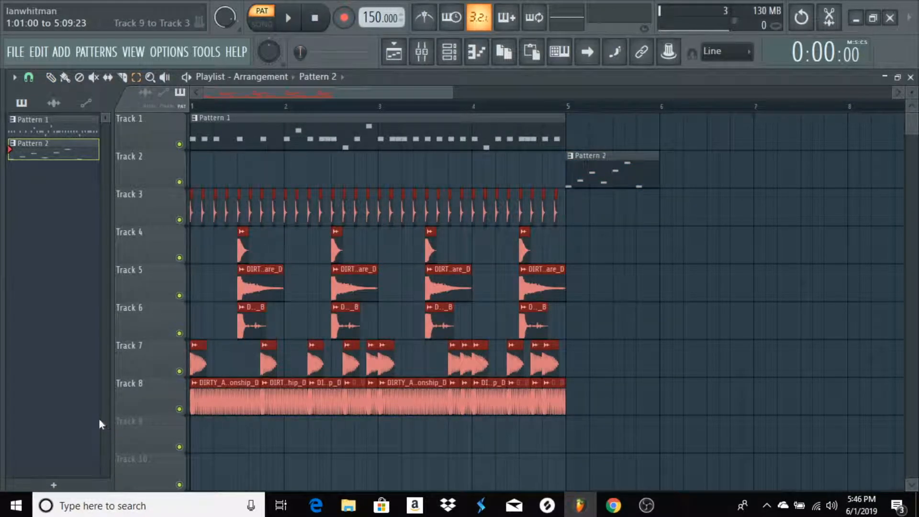
{"action": "left_click_drag", "start_coordinate": [198, 467], "coordinate": [197, 497]}
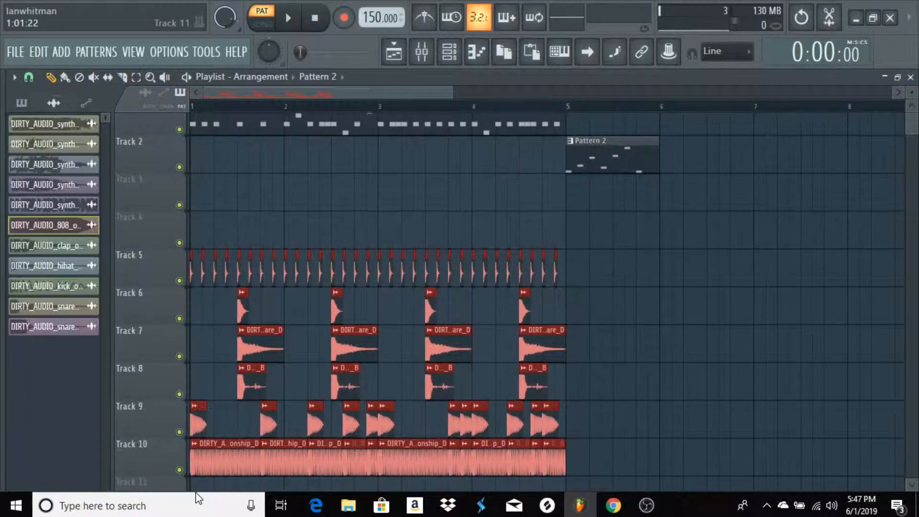
{"action": "scroll", "coordinate": [587, 343], "scroll_direction": "down", "scroll_amount": 2}
{"action": "scroll", "coordinate": [587, 335], "scroll_direction": "up", "scroll_amount": 3}
{"action": "scroll", "coordinate": [579, 110], "scroll_direction": "up", "scroll_amount": 3}
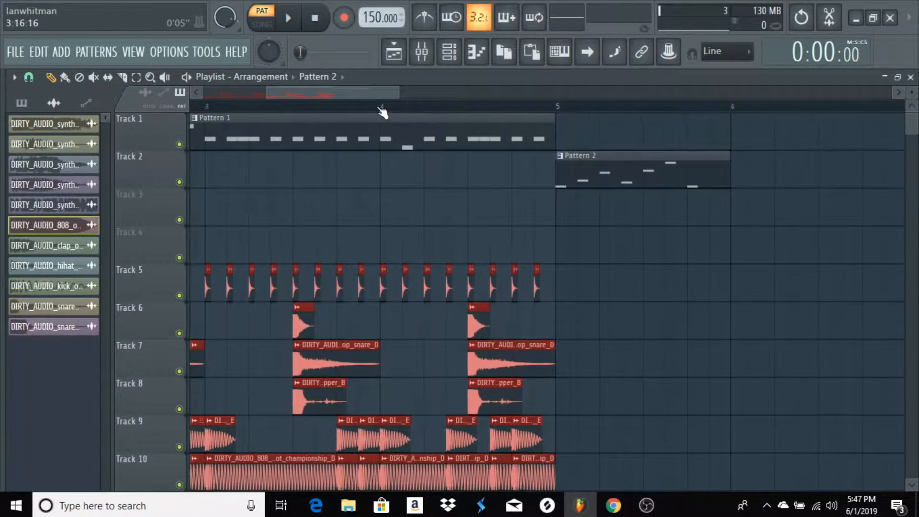
{"action": "left_click_drag", "start_coordinate": [363, 90], "coordinate": [244, 88]}
{"action": "left_click", "coordinate": [369, 197]}
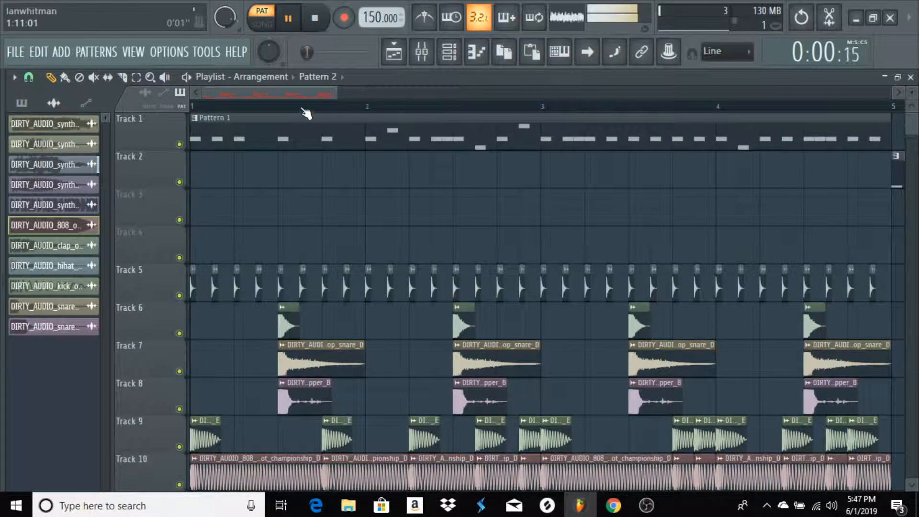
Switch to song mode and play the arrangement from bar 1 into Pattern 2 at bar 5
{"action": "left_click", "coordinate": [276, 25]}
{"action": "key", "text": "space"}
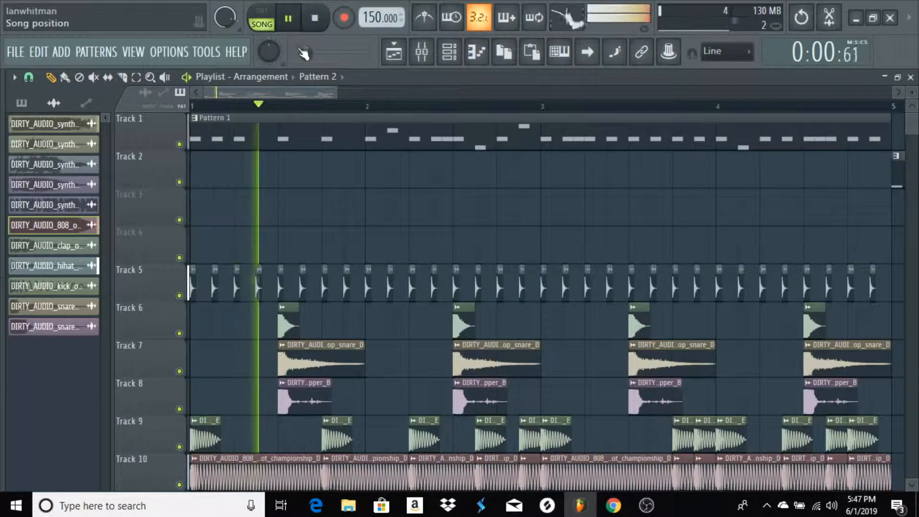
{"action": "left_click_drag", "start_coordinate": [306, 90], "coordinate": [425, 91]}
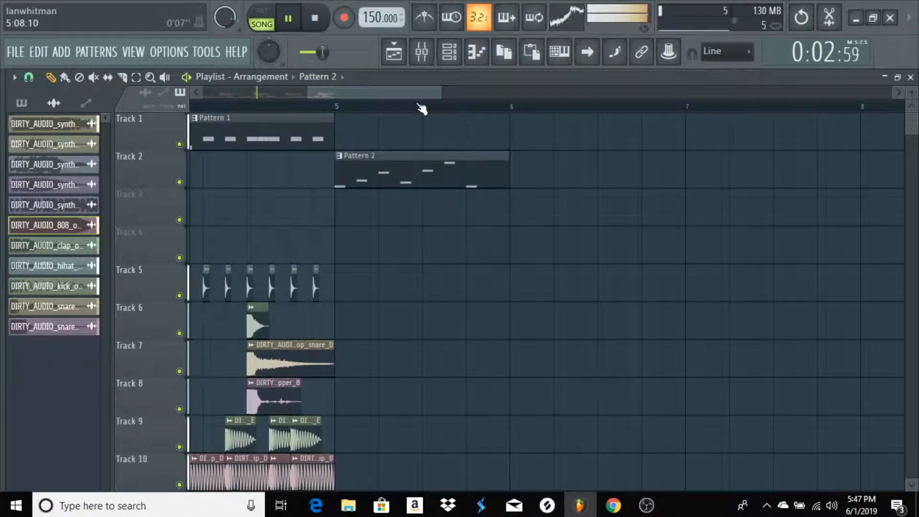
{"action": "scroll", "coordinate": [422, 108], "scroll_direction": "down", "scroll_amount": 2}
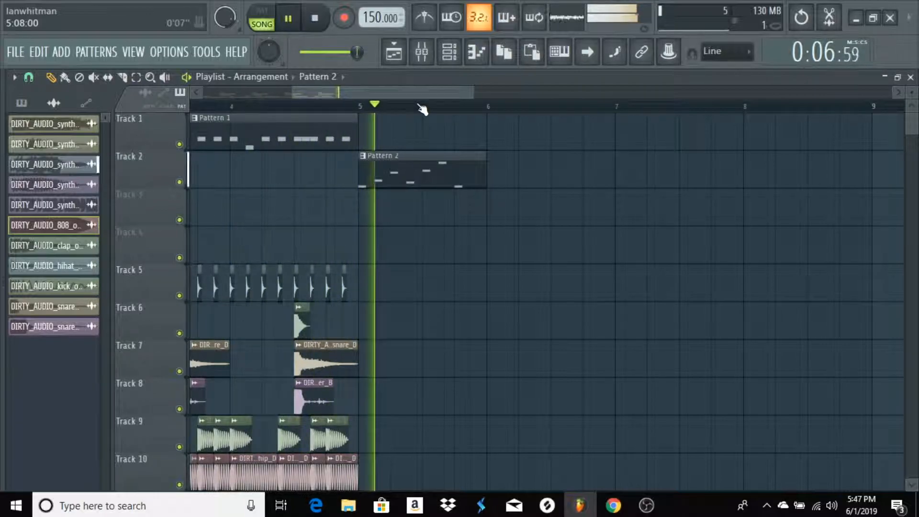
{"action": "key", "text": "space"}
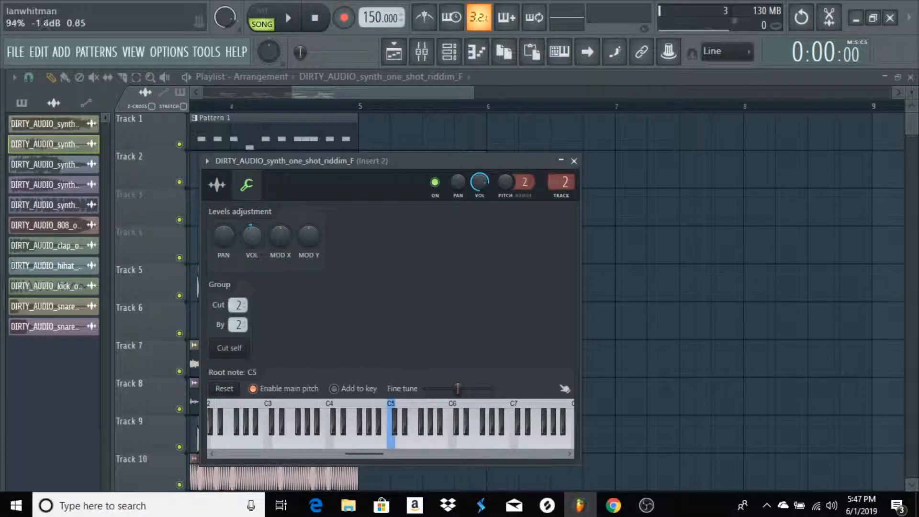
For the riddim_F synth, set the time-stretching pitch to -100 cents and the mode to Auto, audition the sample and reopen its miscellaneous settings
{"action": "left_click", "coordinate": [218, 185]}
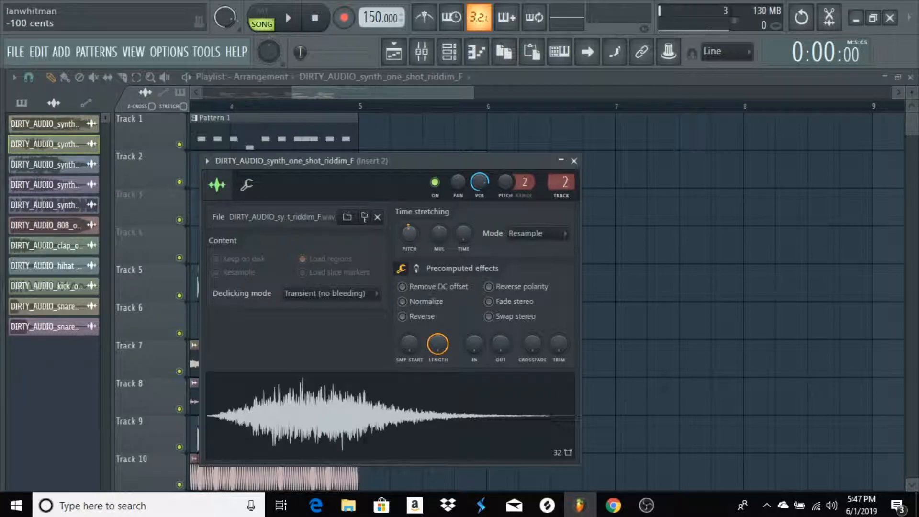
{"action": "left_click_drag", "start_coordinate": [416, 235], "coordinate": [415, 238]}
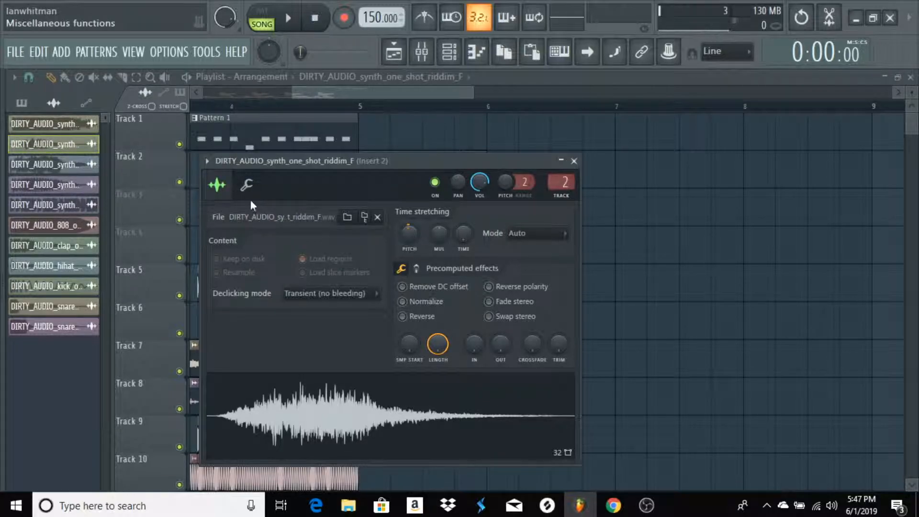
{"action": "left_click", "coordinate": [306, 406]}
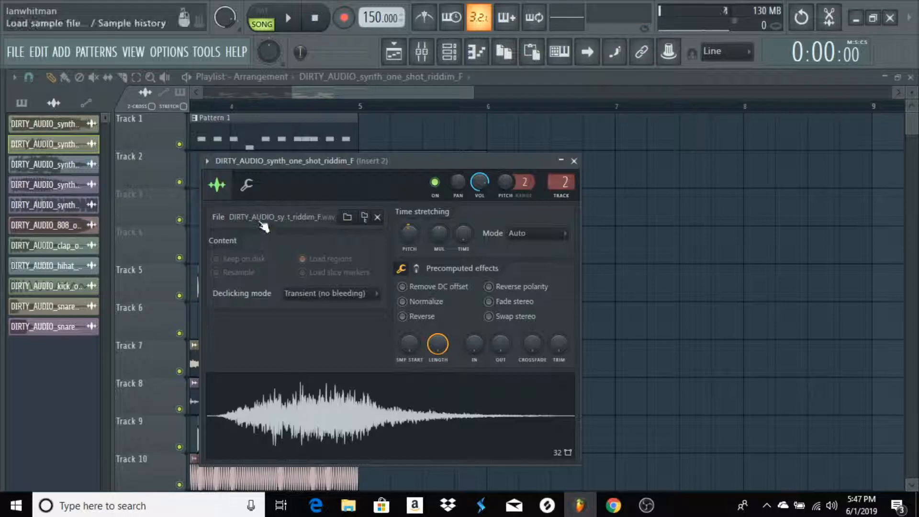
{"action": "left_click", "coordinate": [254, 196]}
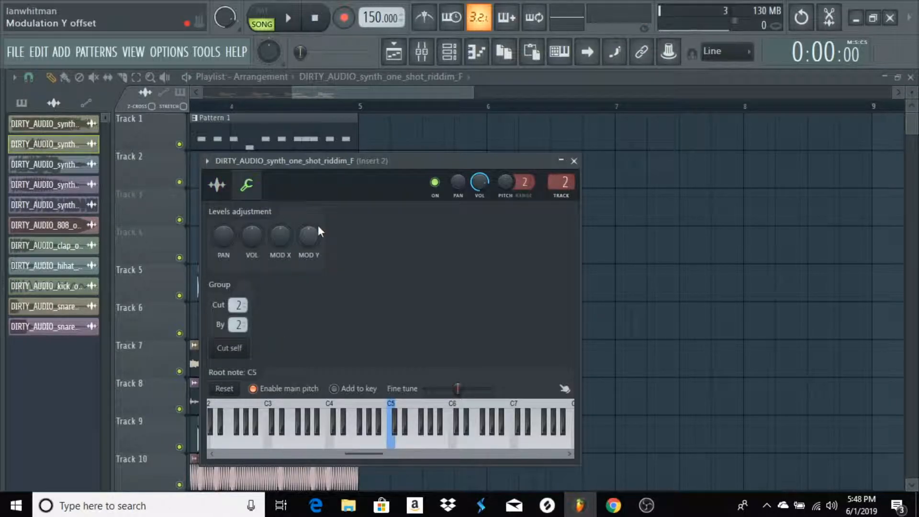
Set the riddim_F synth's root note to E5 and close its channel settings
{"action": "left_click", "coordinate": [411, 436]}
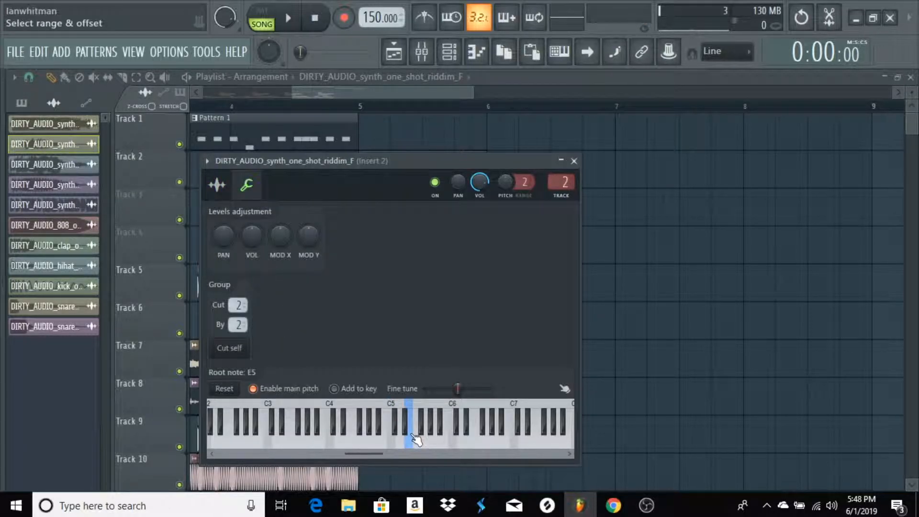
{"action": "left_click", "coordinate": [574, 161]}
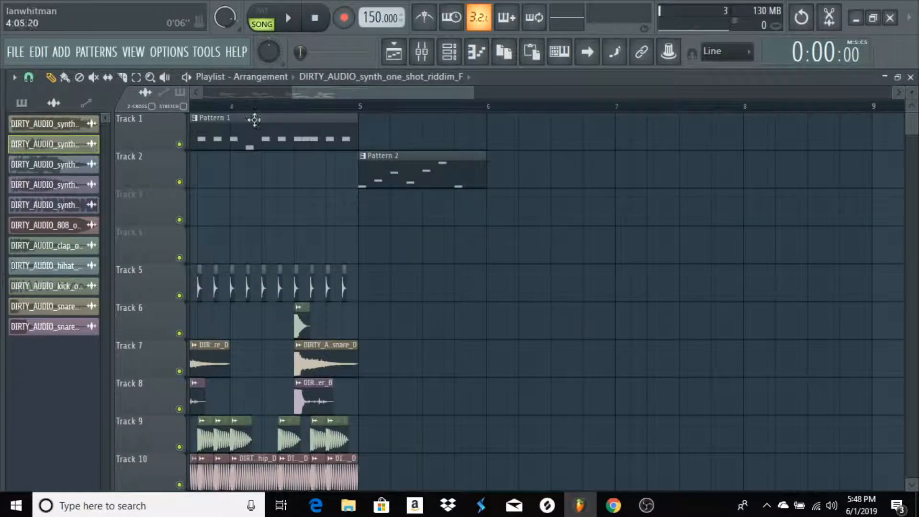
{"action": "left_click", "coordinate": [431, 58]}
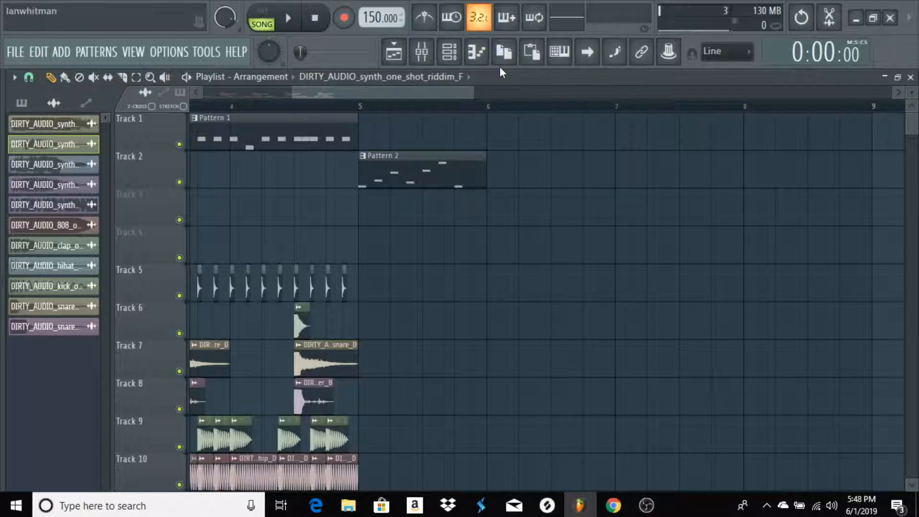
Open the piano roll for the riddim_F synth and place E5 notes on beats 1 and 2 of bar 1
{"action": "left_click", "coordinate": [477, 52]}
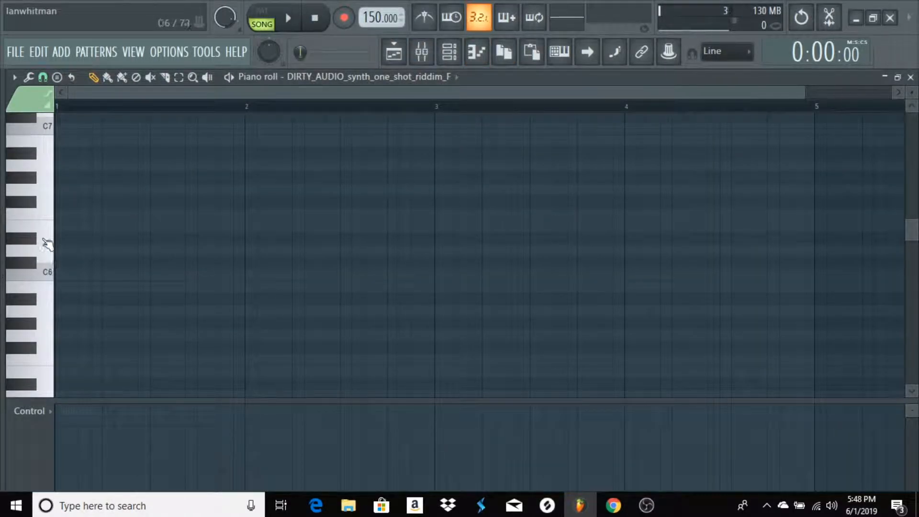
{"action": "scroll", "coordinate": [67, 309], "scroll_direction": "down", "scroll_amount": 2}
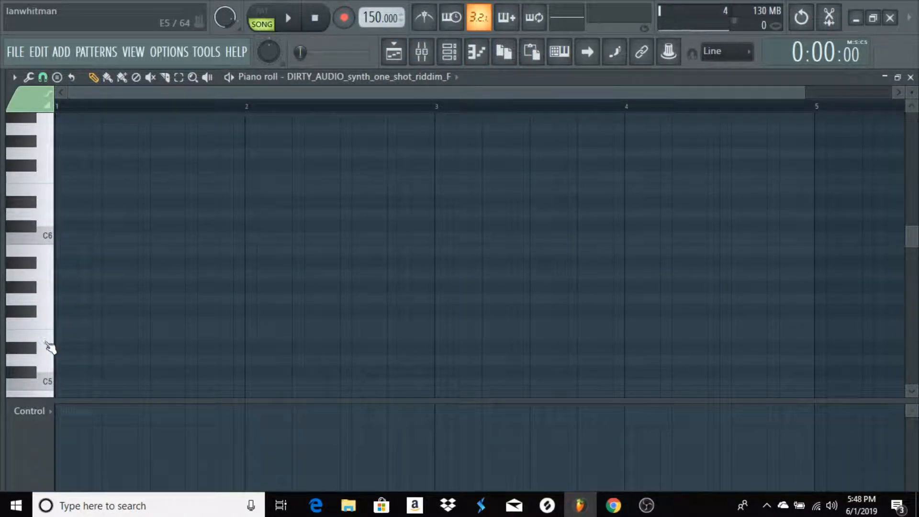
{"action": "left_click", "coordinate": [55, 337]}
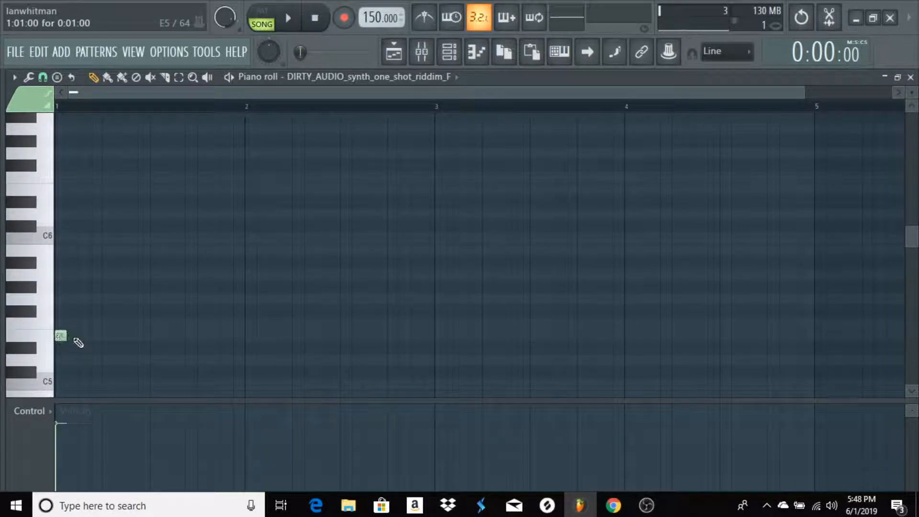
{"action": "left_click", "coordinate": [110, 337]}
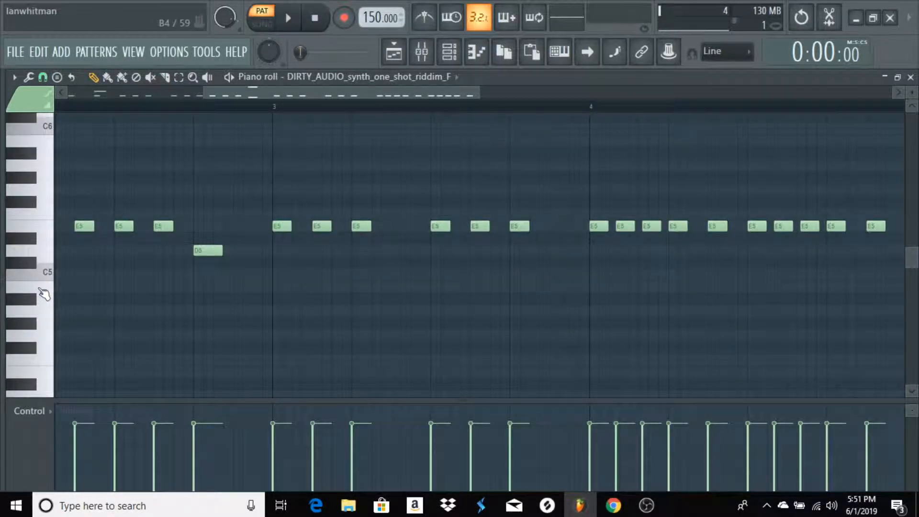
Play the riddim_F pattern in pattern mode and review its notes across bars 1 to 4
{"action": "key", "text": "space"}
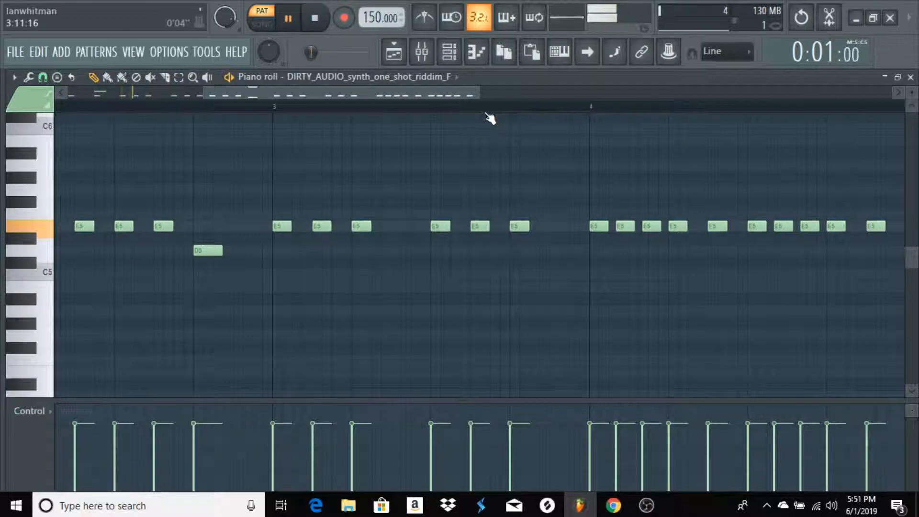
{"action": "scroll", "coordinate": [479, 115], "scroll_direction": "down", "scroll_amount": 2}
{"action": "left_click_drag", "start_coordinate": [504, 90], "coordinate": [393, 87]}
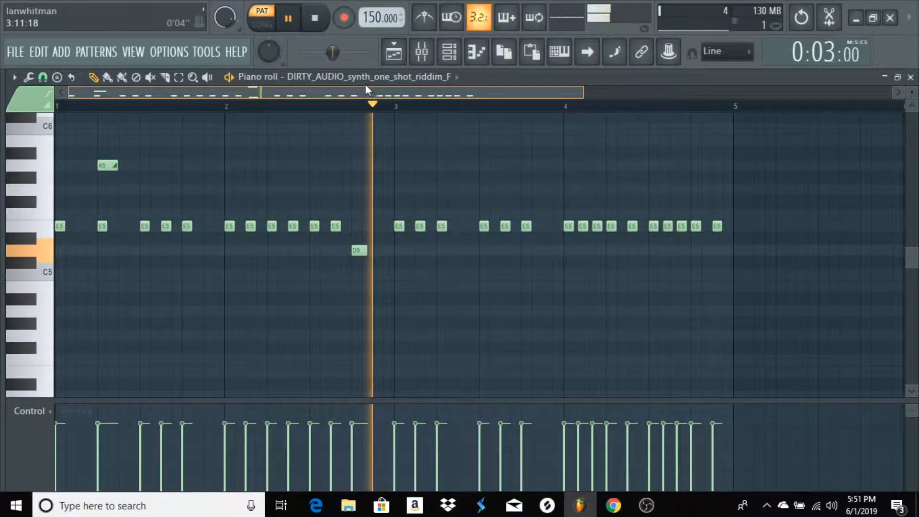
{"action": "left_click", "coordinate": [369, 85]}
{"action": "left_click", "coordinate": [524, 86]}
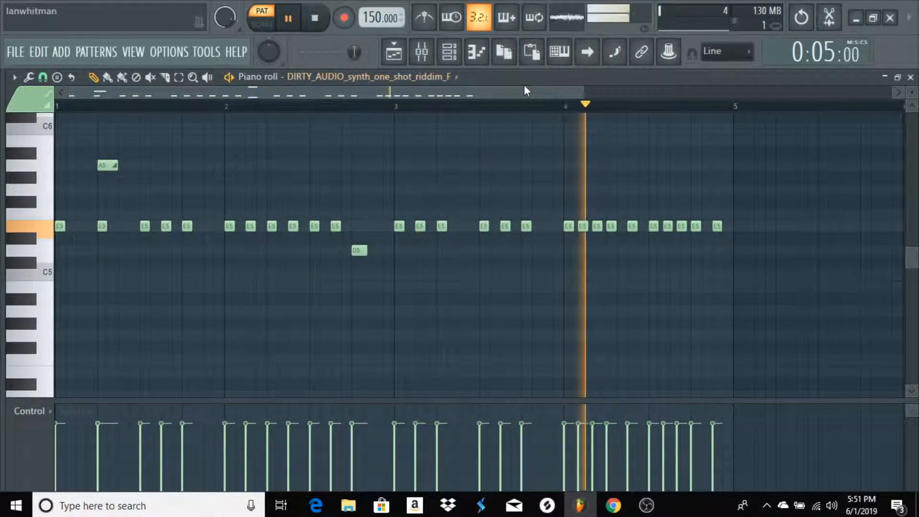
{"action": "left_click_drag", "start_coordinate": [524, 90], "coordinate": [528, 90]}
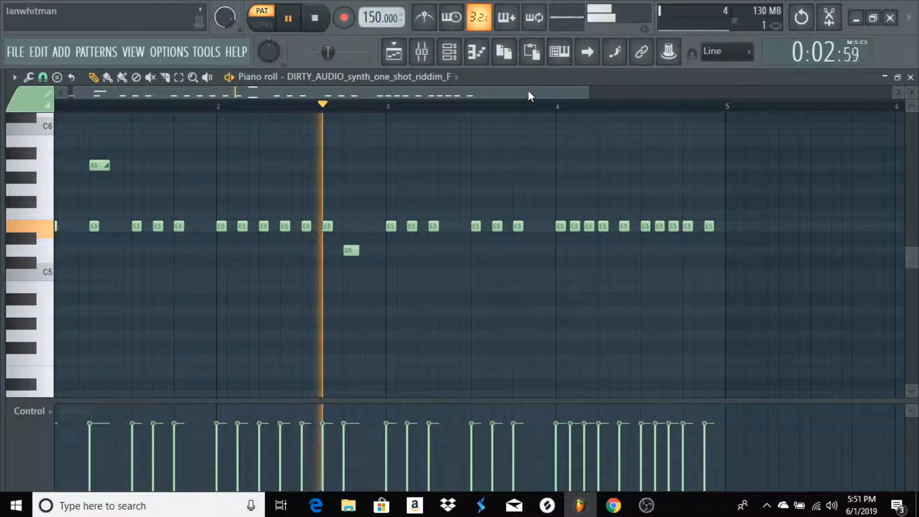
{"action": "scroll", "coordinate": [507, 168], "scroll_direction": "up", "scroll_amount": 1}
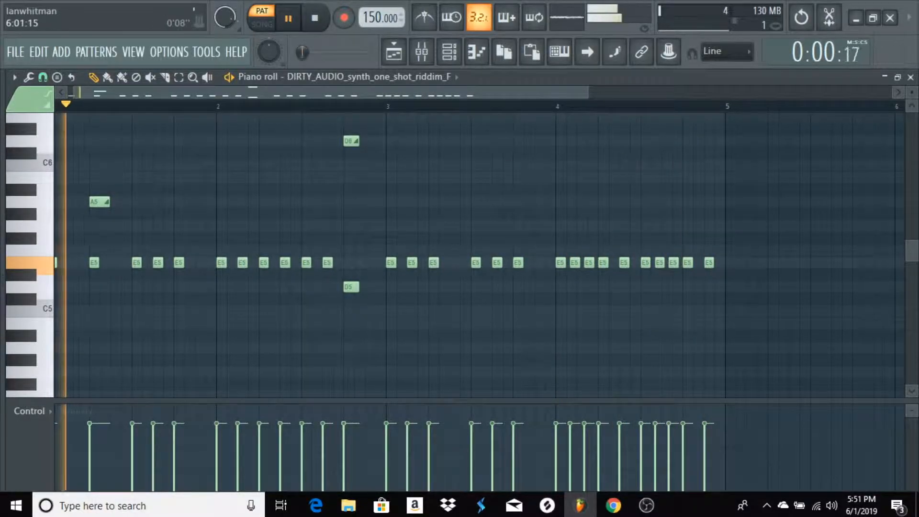
{"action": "key", "text": "space"}
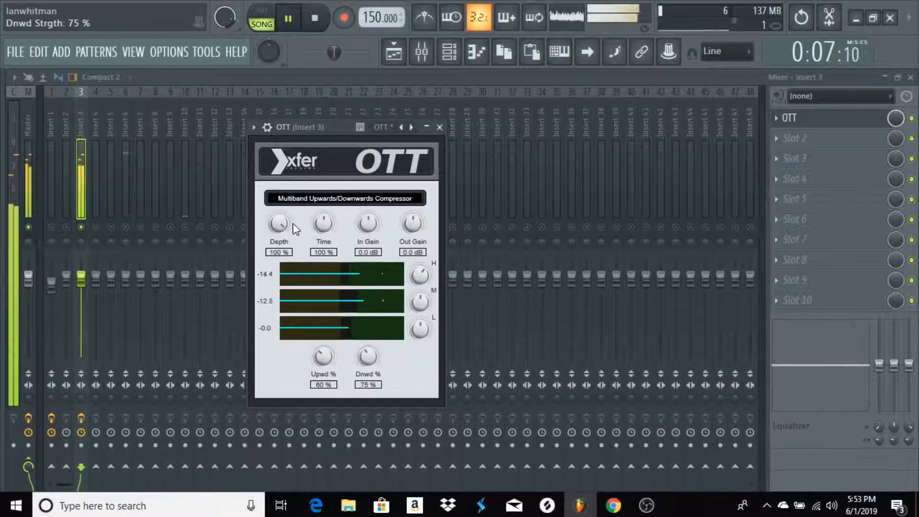
On mixer Insert 3, lower the OTT depth and adjust the dry level of Fruity Reeverb 2
{"action": "left_click_drag", "start_coordinate": [282, 228], "coordinate": [277, 252]}
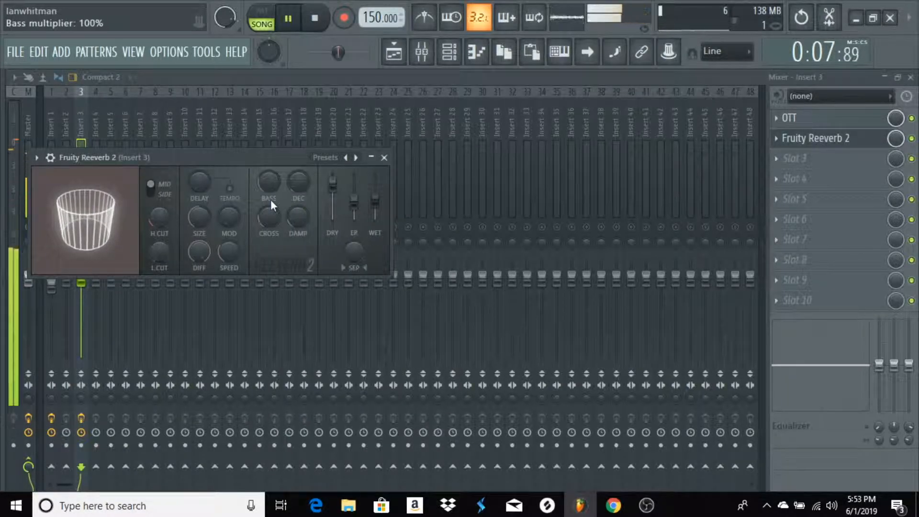
{"action": "left_click_drag", "start_coordinate": [332, 183], "coordinate": [332, 183]}
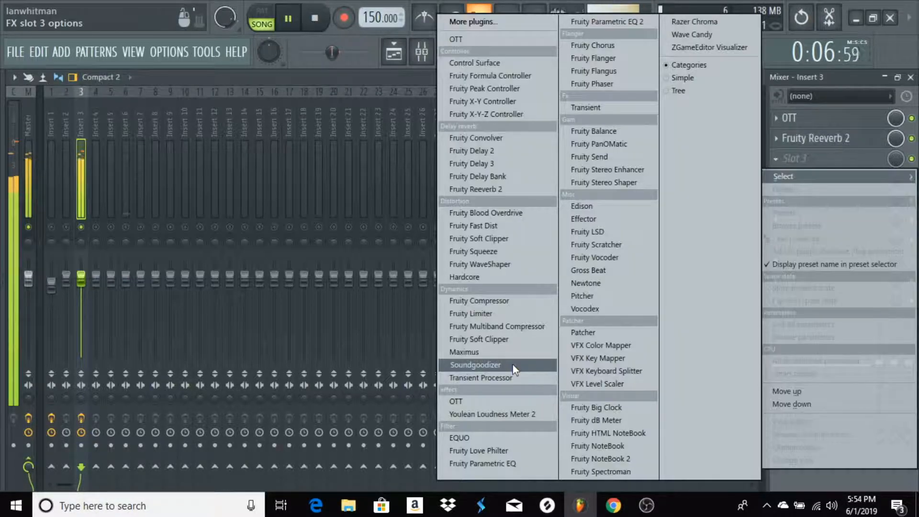
Add Soundgoodizer to slot 3 of Insert 3, set it to mode C with a reduced amount, and stop playback
{"action": "left_click", "coordinate": [513, 365]}
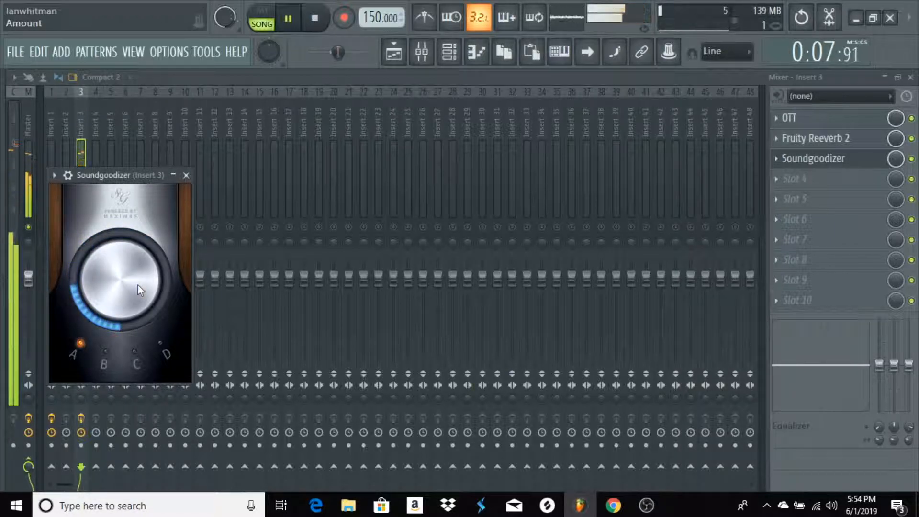
{"action": "left_click", "coordinate": [135, 352]}
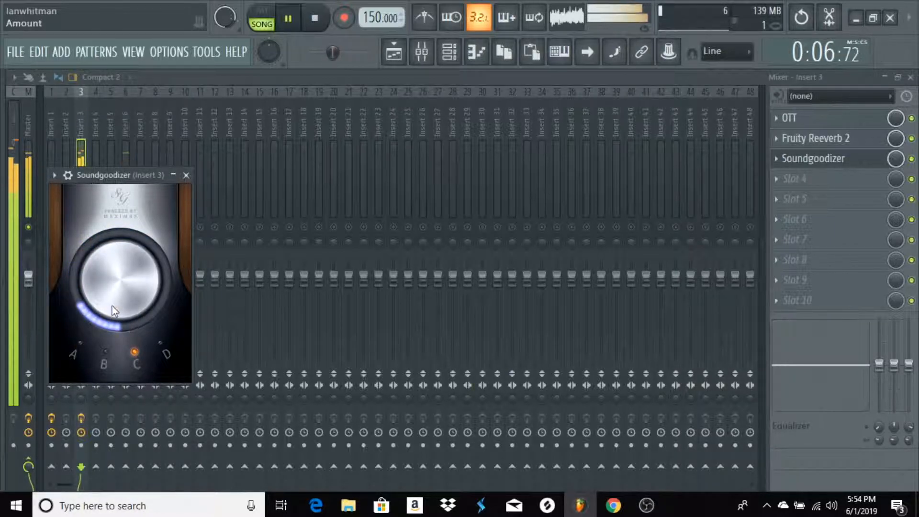
{"action": "left_click", "coordinate": [186, 175]}
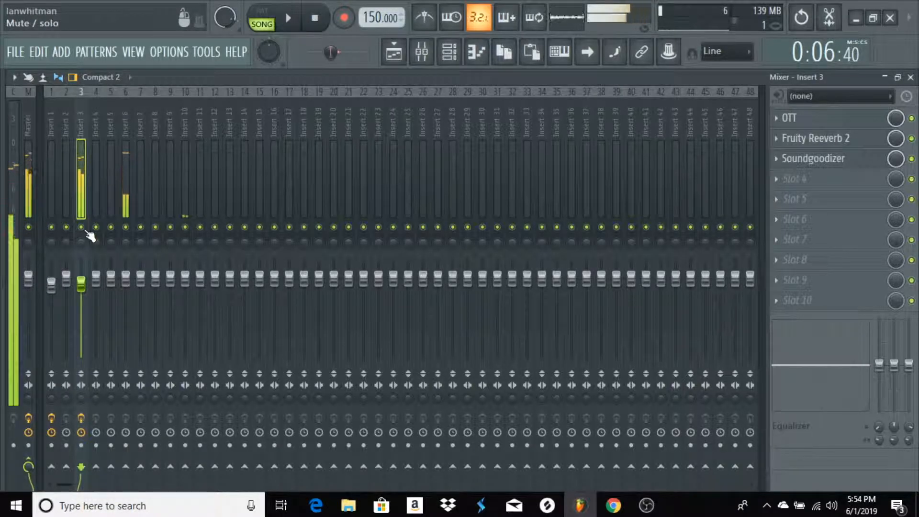
{"action": "key", "text": "space"}
{"action": "key", "text": "space"}
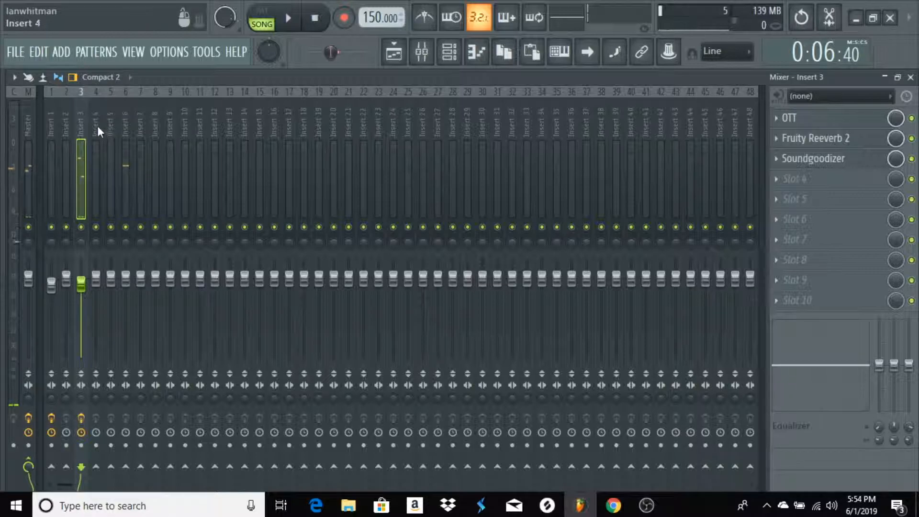
Return to the playlist and make a time selection from bar 6 over Pattern 3
{"action": "left_click", "coordinate": [100, 131]}
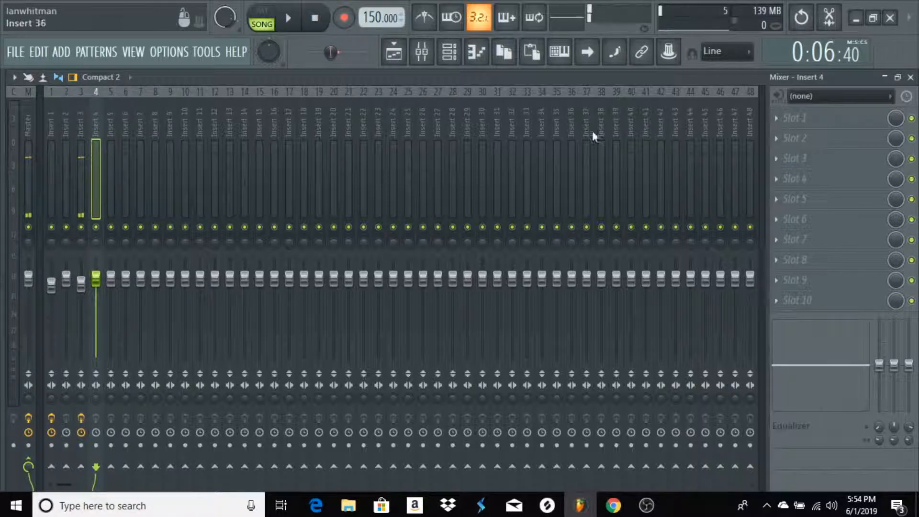
{"action": "left_click", "coordinate": [911, 78]}
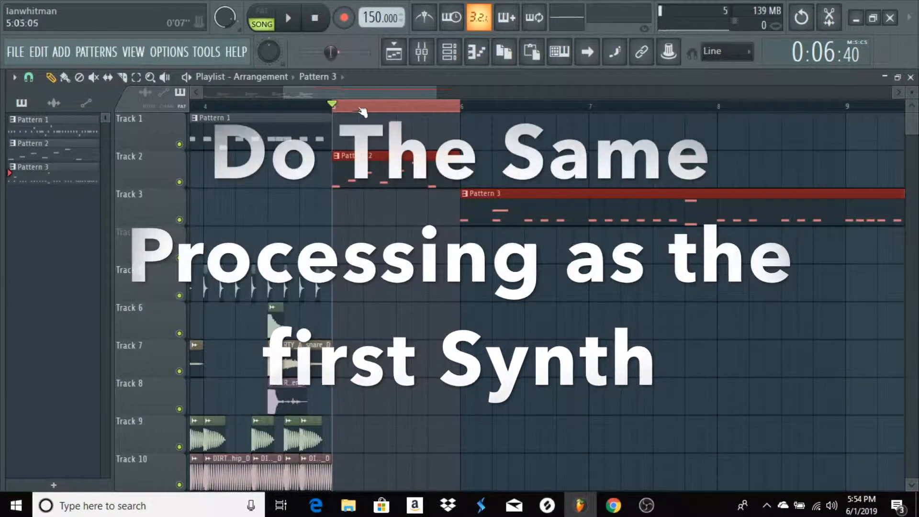
{"action": "left_click_drag", "start_coordinate": [462, 107], "coordinate": [904, 106]}
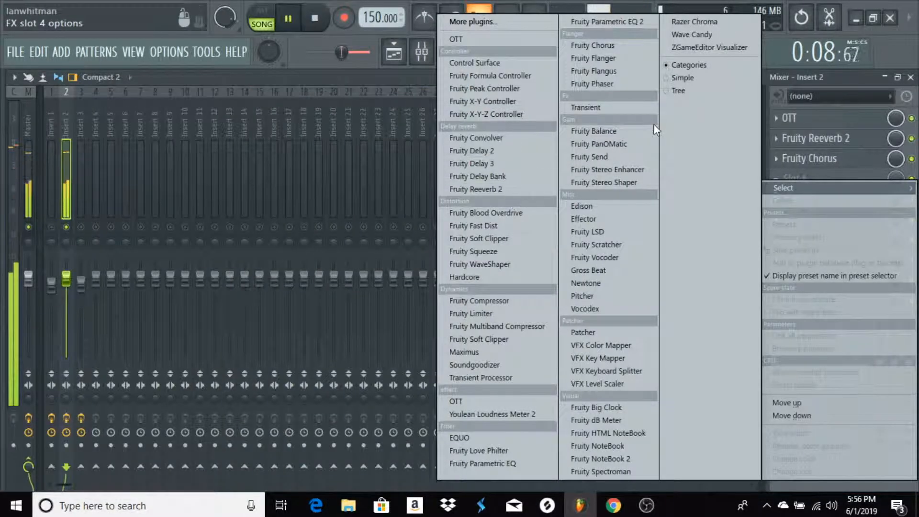
Add Fruity Balance to slot 4 of Insert 2 and slightly lower that insert's fader
{"action": "left_click", "coordinate": [628, 125]}
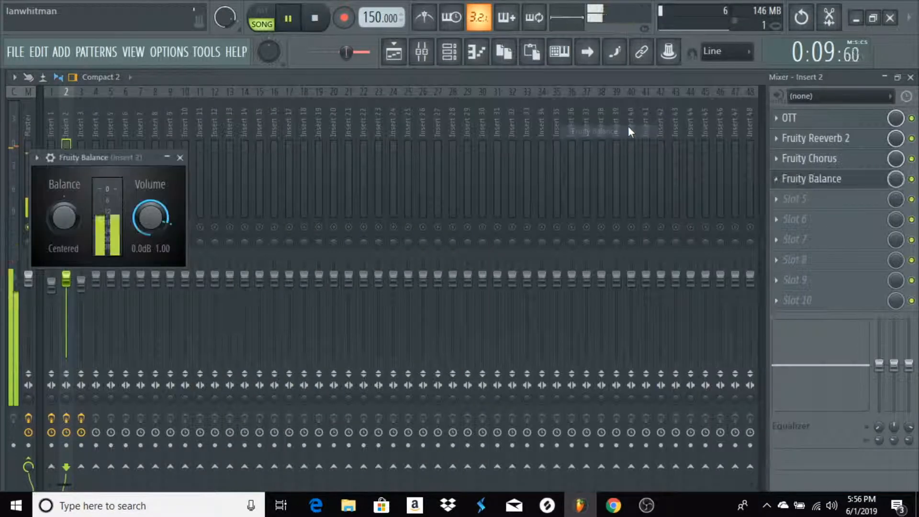
{"action": "left_click", "coordinate": [179, 158]}
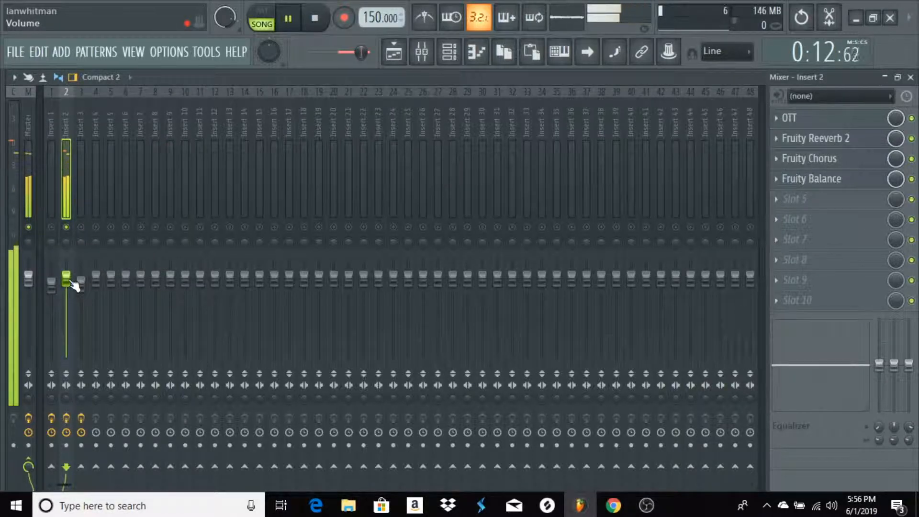
{"action": "left_click_drag", "start_coordinate": [72, 282], "coordinate": [66, 282]}
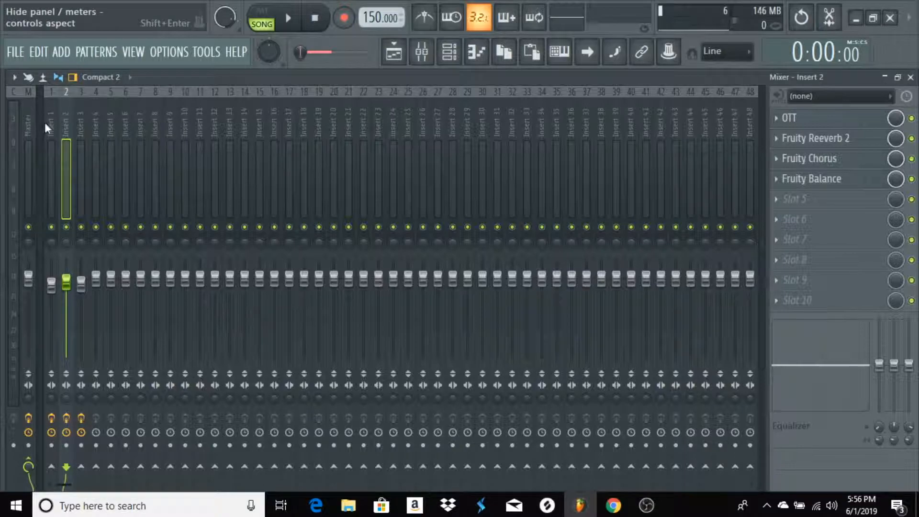
Create an automation clip for the volume of Fruity Balance on Insert 1 and close the plugin
{"action": "left_click", "coordinate": [48, 129]}
{"action": "left_click", "coordinate": [797, 199]}
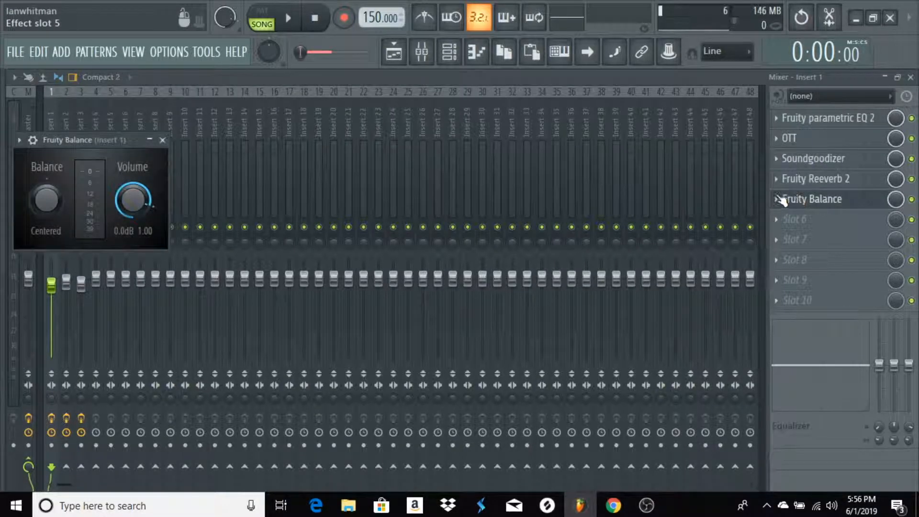
{"action": "right_click", "coordinate": [136, 217]}
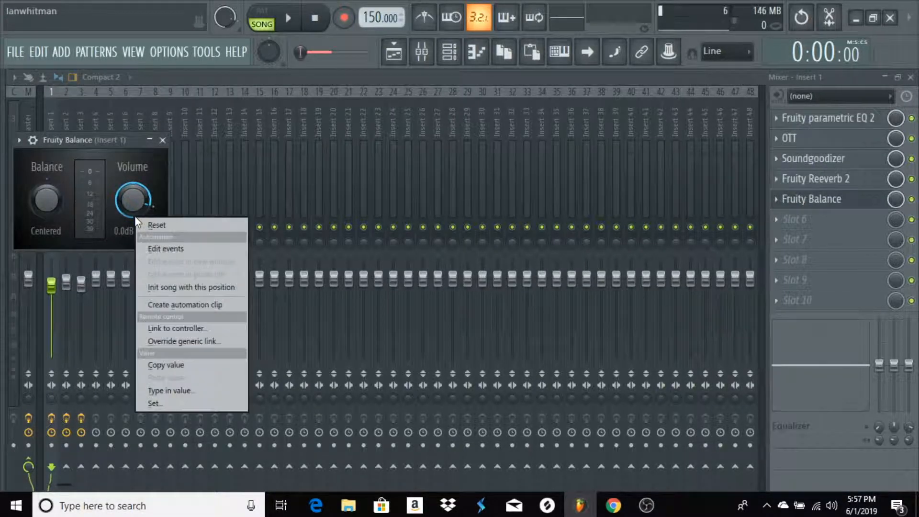
{"action": "left_click", "coordinate": [187, 304]}
{"action": "left_click", "coordinate": [167, 143]}
Solo Insert 6 during playback, stop the song and slightly lower the Insert 6 fader
{"action": "key", "text": "space"}
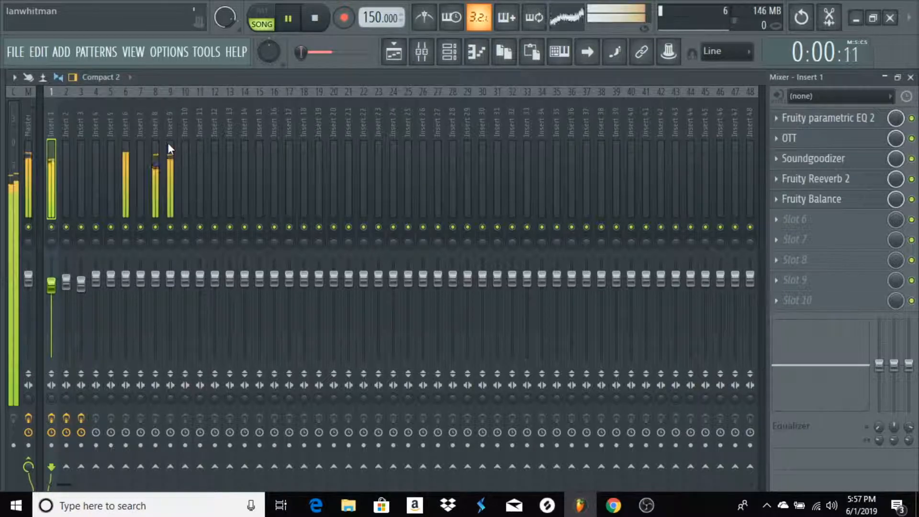
{"action": "right_click", "coordinate": [127, 227]}
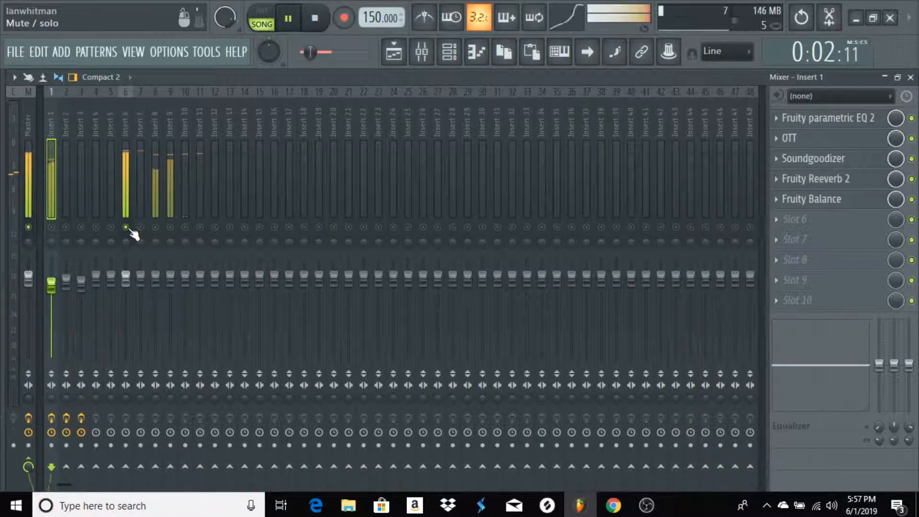
{"action": "key", "text": "space"}
{"action": "left_click", "coordinate": [125, 278]}
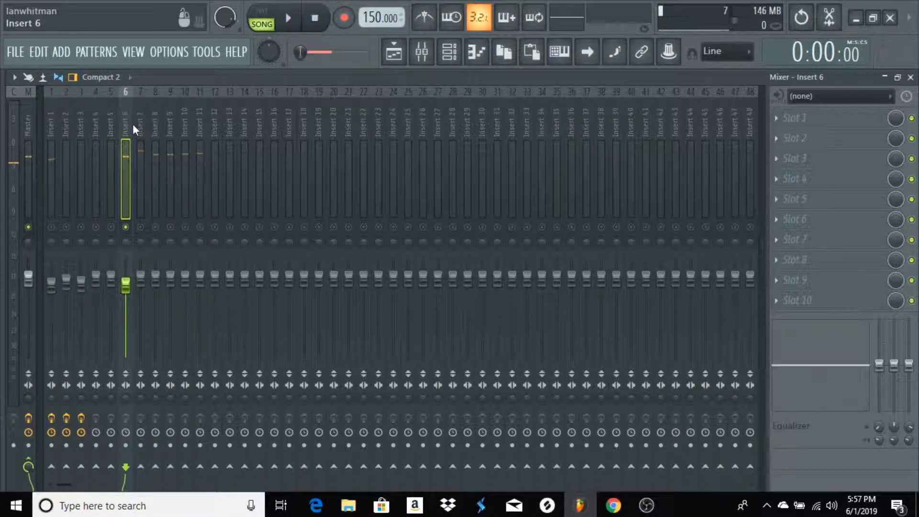
Add Fruity Parametric EQ 2 to Insert 6, make band 1 a high pass at 30 Hz and play the song
{"action": "left_click", "coordinate": [843, 120]}
{"action": "left_click", "coordinate": [624, 23]}
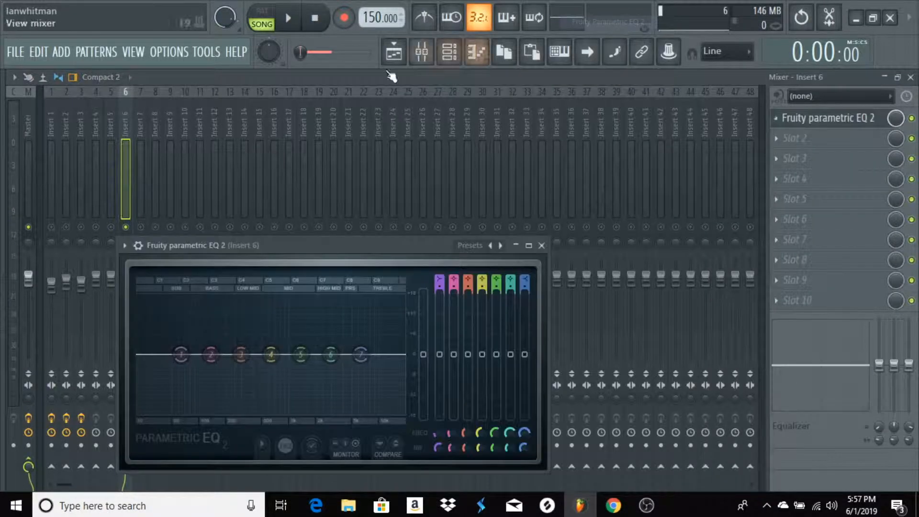
{"action": "left_click_drag", "start_coordinate": [287, 243], "coordinate": [350, 117]}
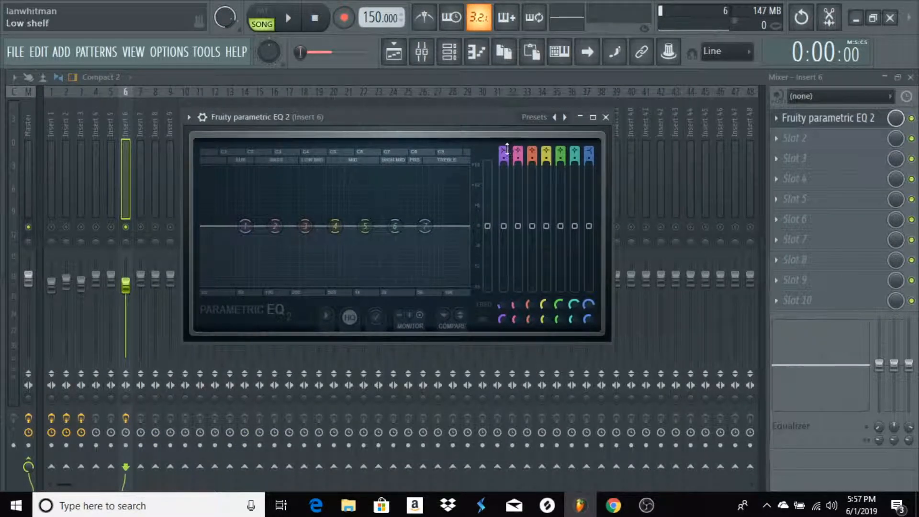
{"action": "scroll", "coordinate": [508, 149], "scroll_direction": "down", "scroll_amount": 3}
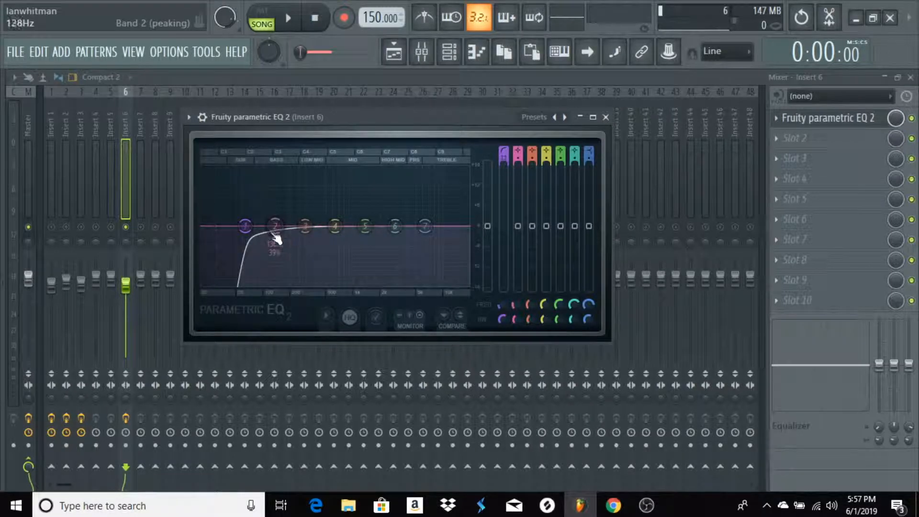
{"action": "left_click_drag", "start_coordinate": [245, 226], "coordinate": [215, 226]}
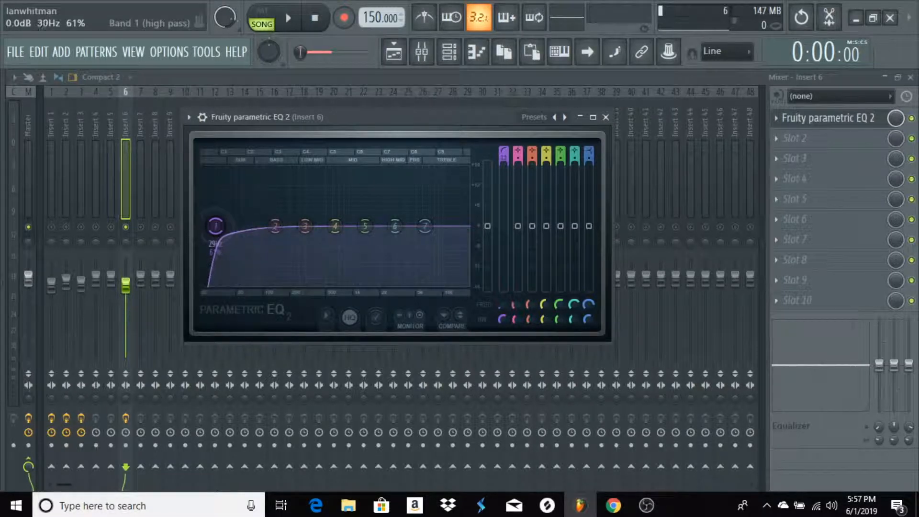
{"action": "key", "text": "space"}
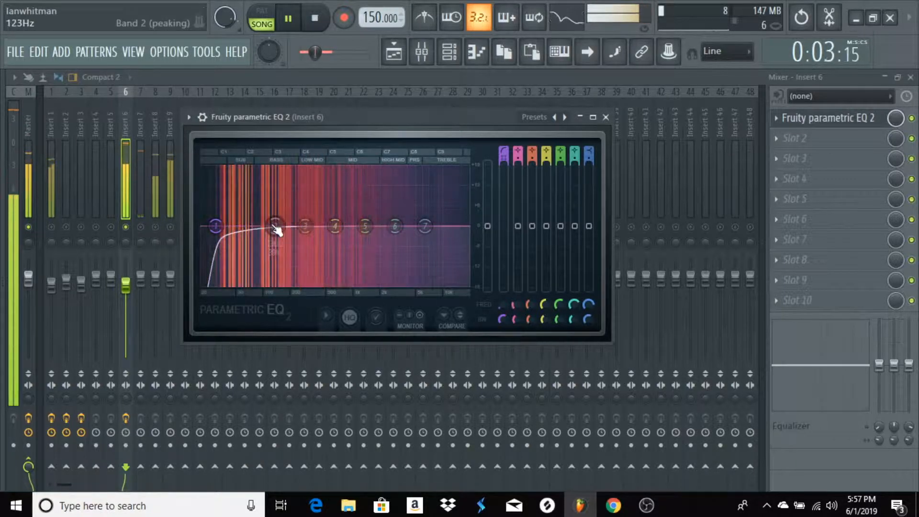
Add Fruity Balance to slot 2 of Insert 6, create an automation clip for its volume and close the plugin
{"action": "left_click", "coordinate": [835, 144]}
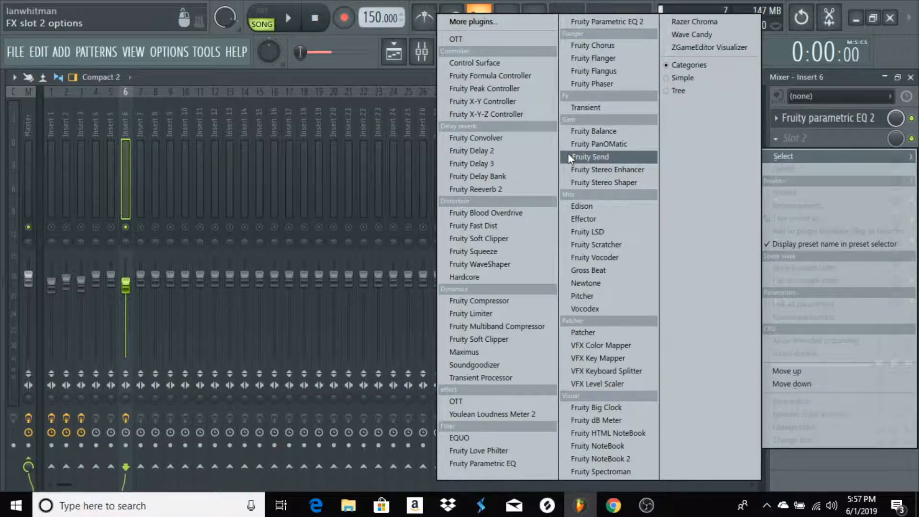
{"action": "left_click", "coordinate": [607, 131]}
{"action": "right_click", "coordinate": [260, 339]}
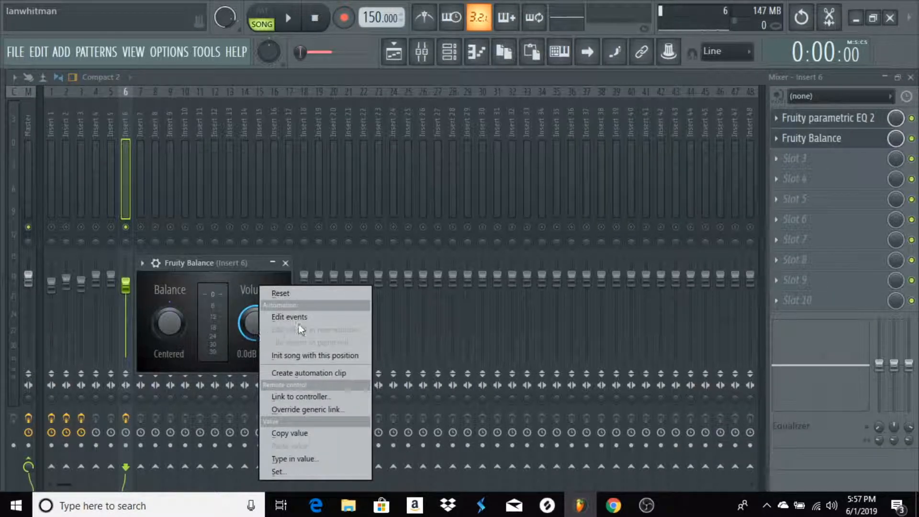
{"action": "left_click", "coordinate": [295, 375]}
{"action": "left_click", "coordinate": [286, 264]}
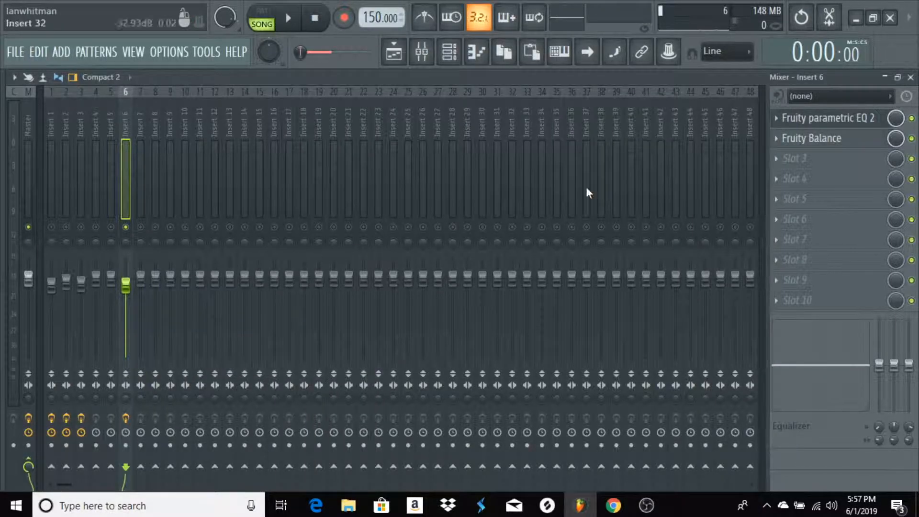
Shape the Synth 1 Side Chain clip on Track 11 to ramp up from its lowest level, levelling off at the clip's middle
{"action": "key", "text": "F9"}
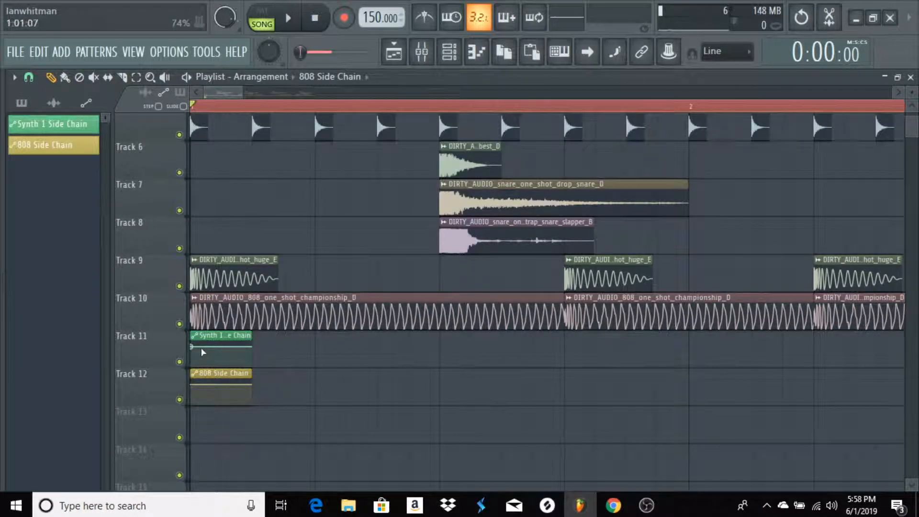
{"action": "left_click", "coordinate": [208, 348]}
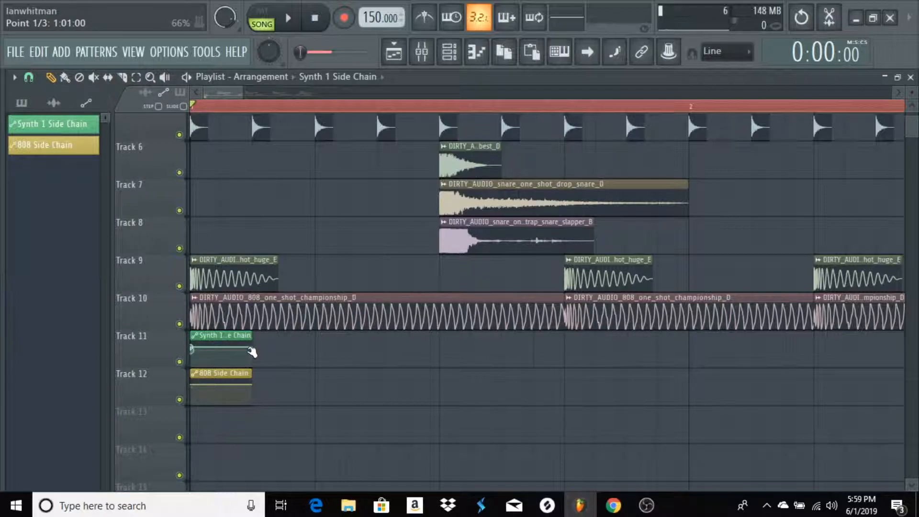
{"action": "left_click_drag", "start_coordinate": [192, 345], "coordinate": [221, 346]}
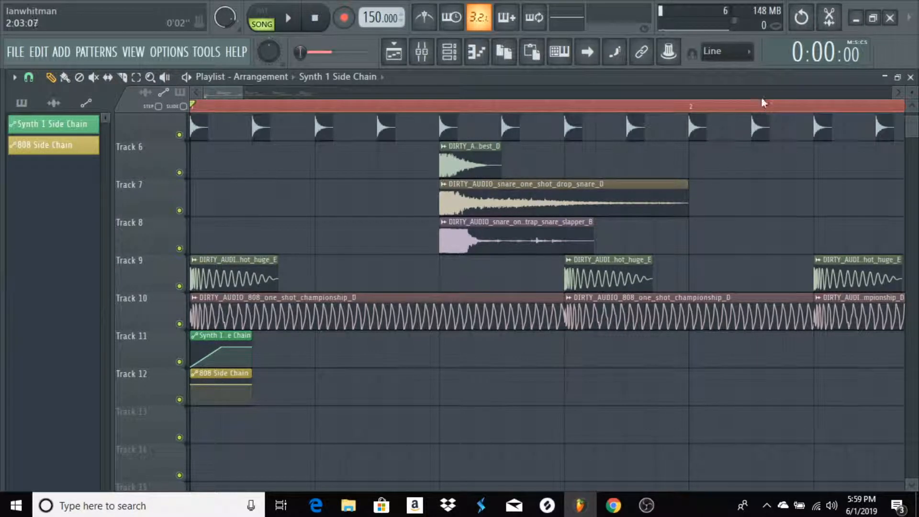
Give the 808 Side Chain clip on Track 12 the same ramp from the lowest level to its middle, and curve both ramps into a late, steep rise
{"action": "scroll", "coordinate": [766, 109], "scroll_direction": "up", "scroll_amount": 3}
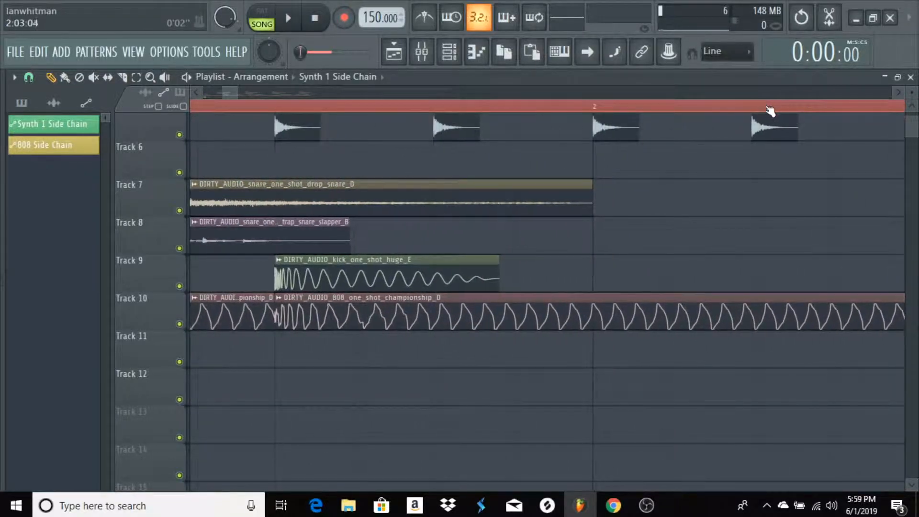
{"action": "left_click_drag", "start_coordinate": [915, 95], "coordinate": [915, 92]}
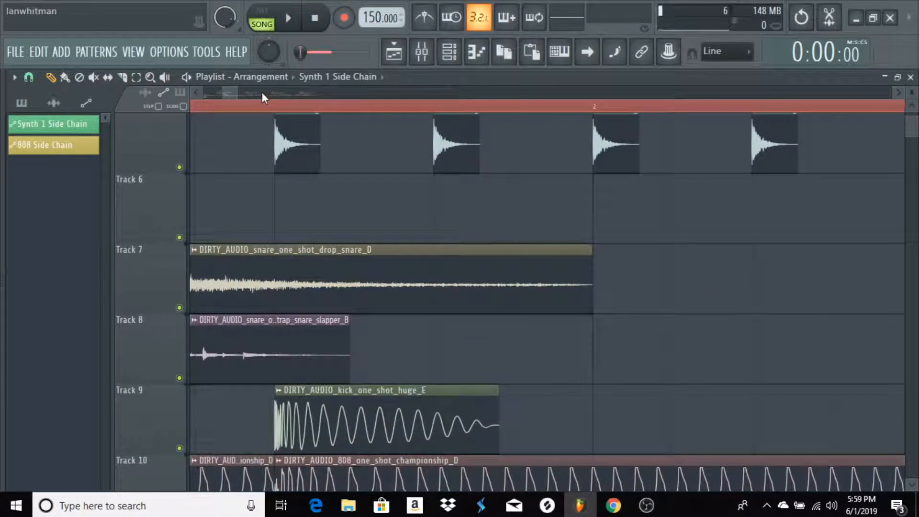
{"action": "scroll", "coordinate": [251, 93], "scroll_direction": "up", "scroll_amount": 3}
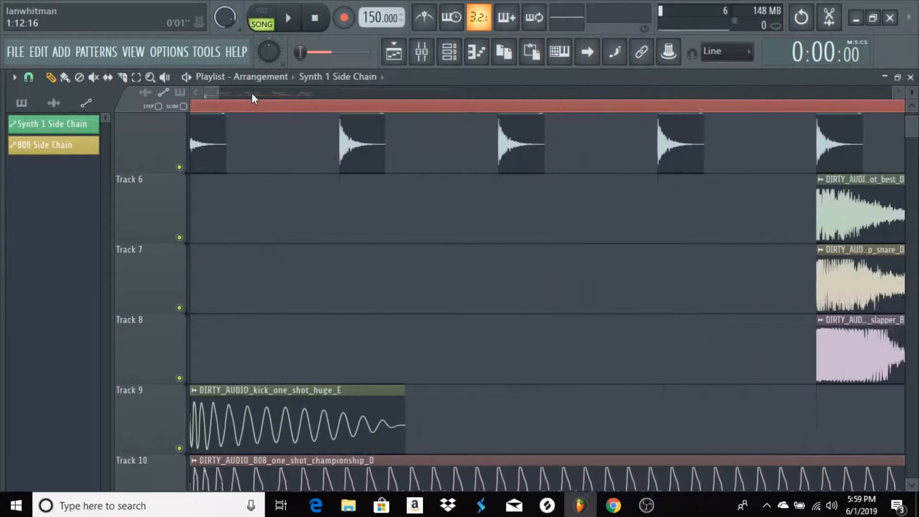
{"action": "scroll", "coordinate": [246, 120], "scroll_direction": "down", "scroll_amount": 5}
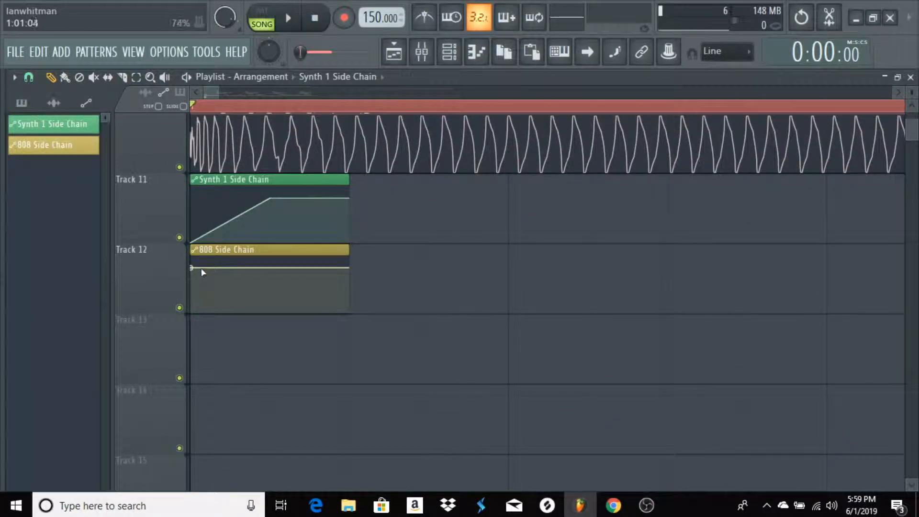
{"action": "left_click_drag", "start_coordinate": [192, 268], "coordinate": [179, 347]}
{"action": "right_click", "coordinate": [240, 297]}
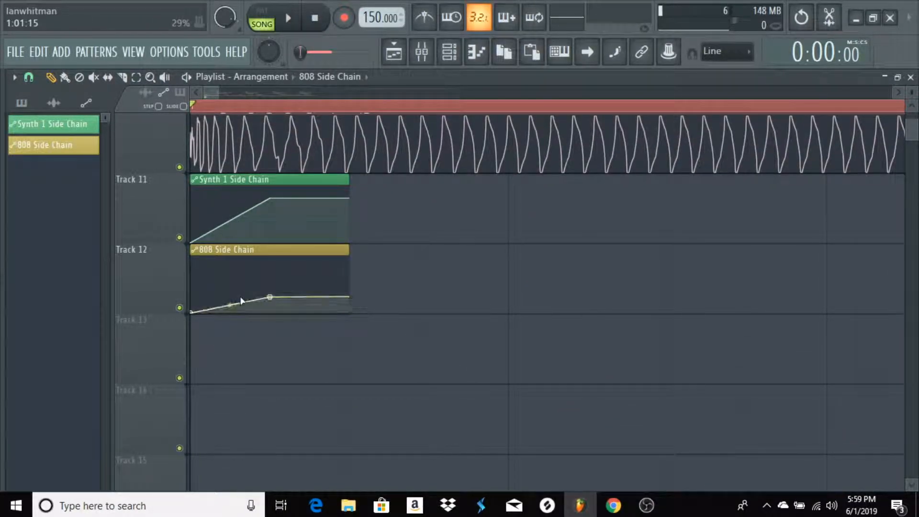
{"action": "left_click_drag", "start_coordinate": [270, 297], "coordinate": [279, 271]}
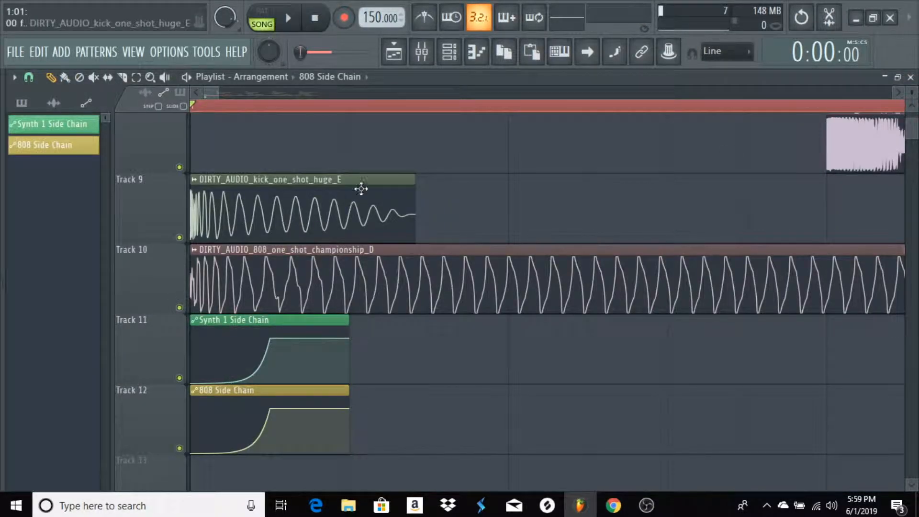
Place copies of the Synth 1 Side Chain clip on Track 11 and the 808 Side Chain clip on Track 12 under every kick
{"action": "scroll", "coordinate": [362, 109], "scroll_direction": "down", "scroll_amount": 3}
{"action": "scroll", "coordinate": [361, 109], "scroll_direction": "down", "scroll_amount": 2}
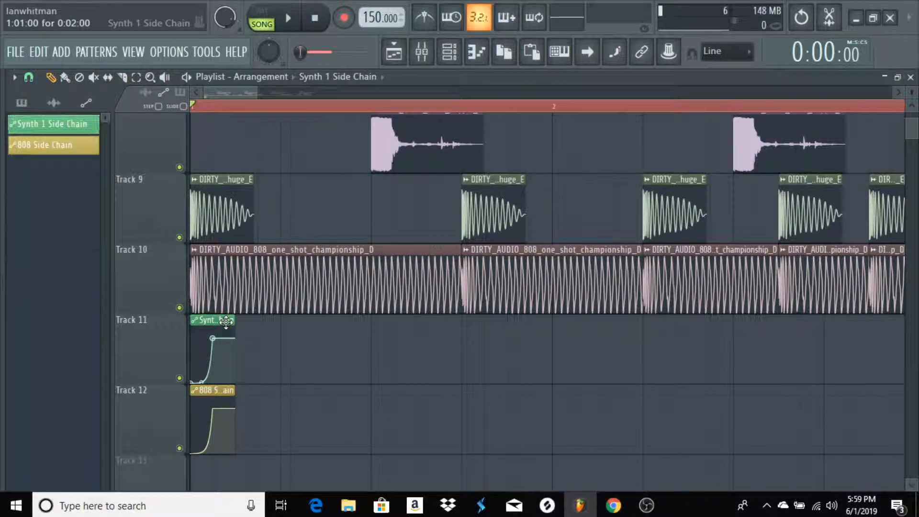
{"action": "left_click", "coordinate": [464, 353]}
{"action": "left_click", "coordinate": [669, 353]}
{"action": "left_click", "coordinate": [788, 355]}
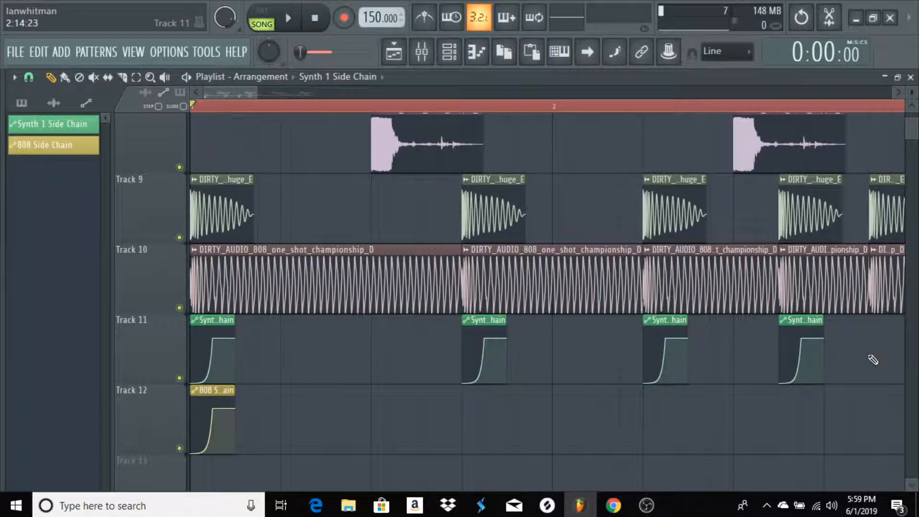
{"action": "left_click", "coordinate": [874, 360]}
{"action": "left_click", "coordinate": [214, 403]}
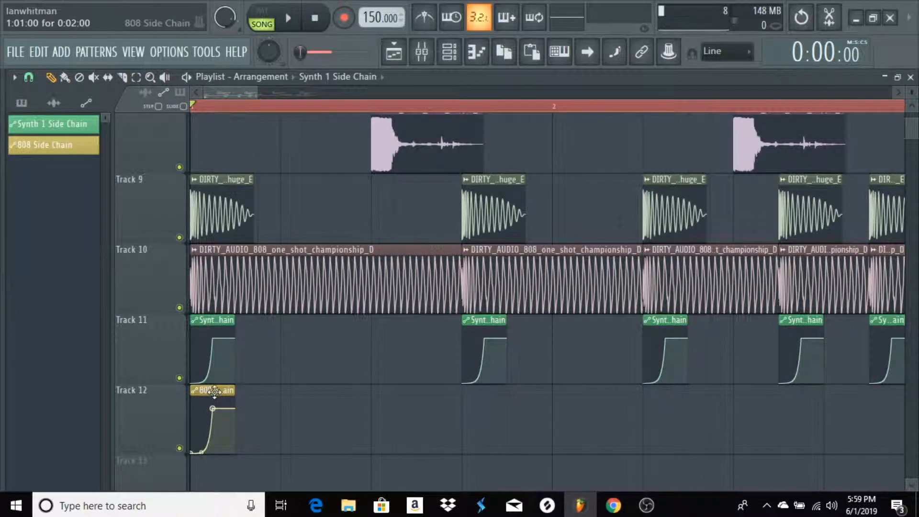
{"action": "left_click", "coordinate": [464, 423]}
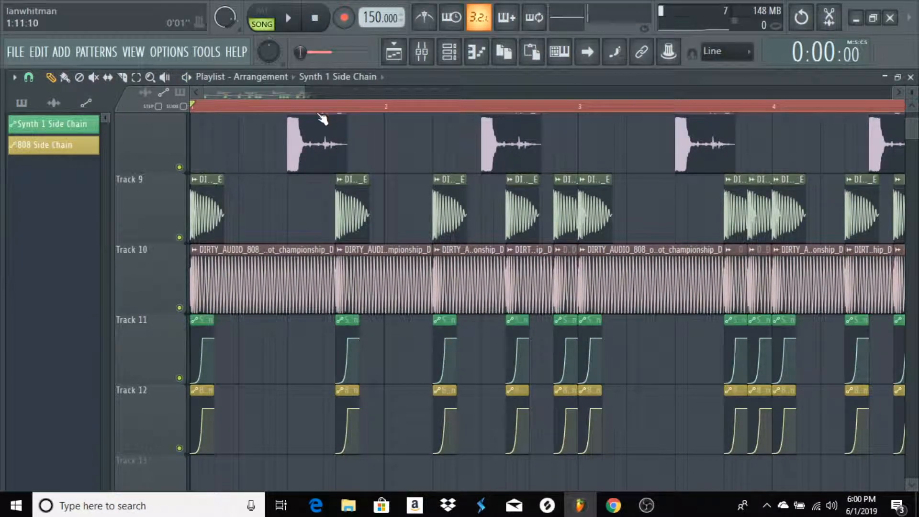
Examine how the Synth 1 and 808 side-chain clips line up with the kick and 808 clips on Tracks 9 to 12
{"action": "scroll", "coordinate": [312, 111], "scroll_direction": "up", "scroll_amount": 3}
{"action": "left_click_drag", "start_coordinate": [249, 92], "coordinate": [233, 94]}
{"action": "scroll", "coordinate": [231, 192], "scroll_direction": "up", "scroll_amount": 7}
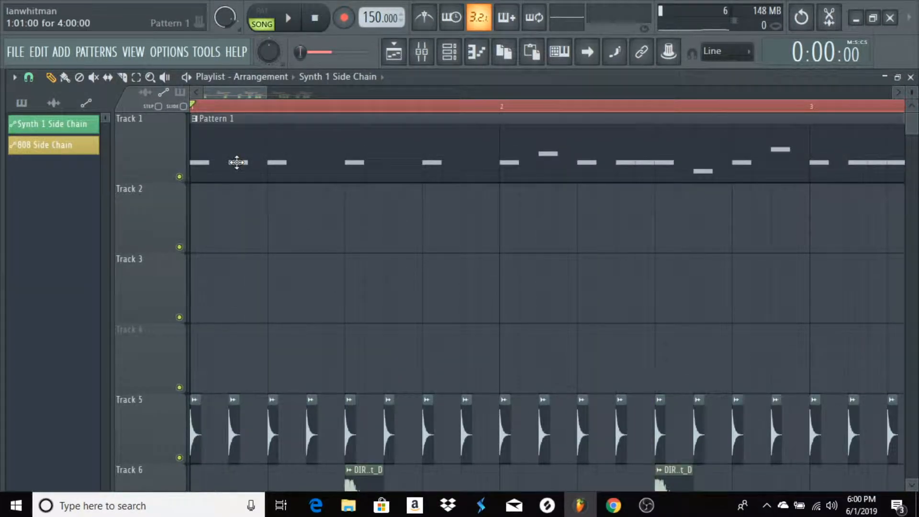
{"action": "scroll", "coordinate": [285, 232], "scroll_direction": "down", "scroll_amount": 8}
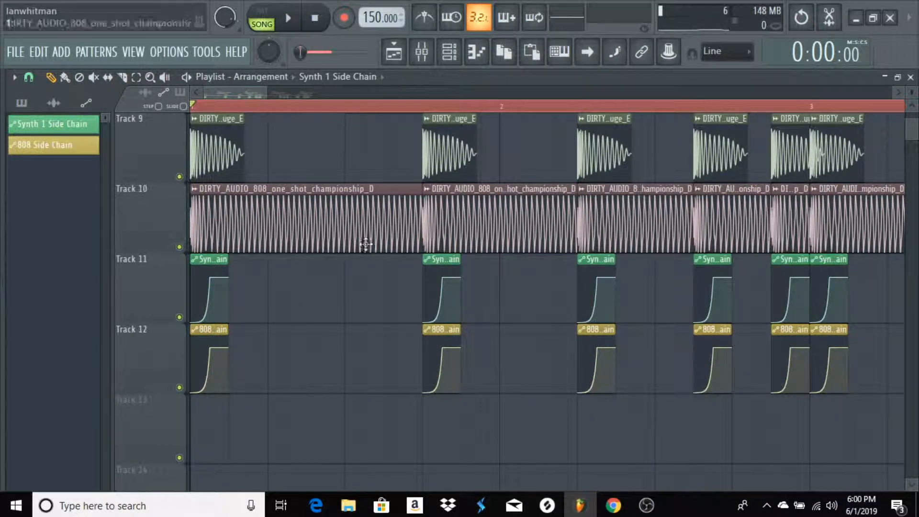
{"action": "scroll", "coordinate": [273, 285], "scroll_direction": "up", "scroll_amount": 3}
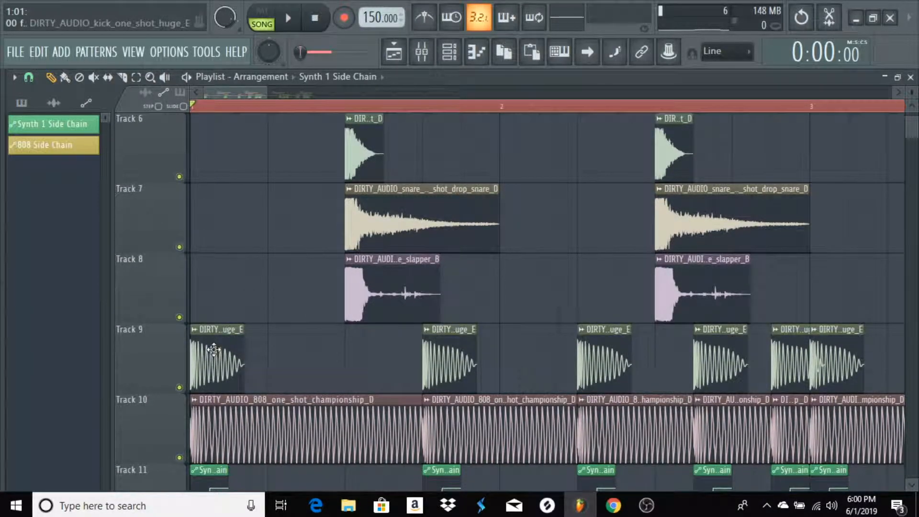
{"action": "scroll", "coordinate": [289, 108], "scroll_direction": "up", "scroll_amount": 3}
{"action": "scroll", "coordinate": [228, 96], "scroll_direction": "up", "scroll_amount": 2}
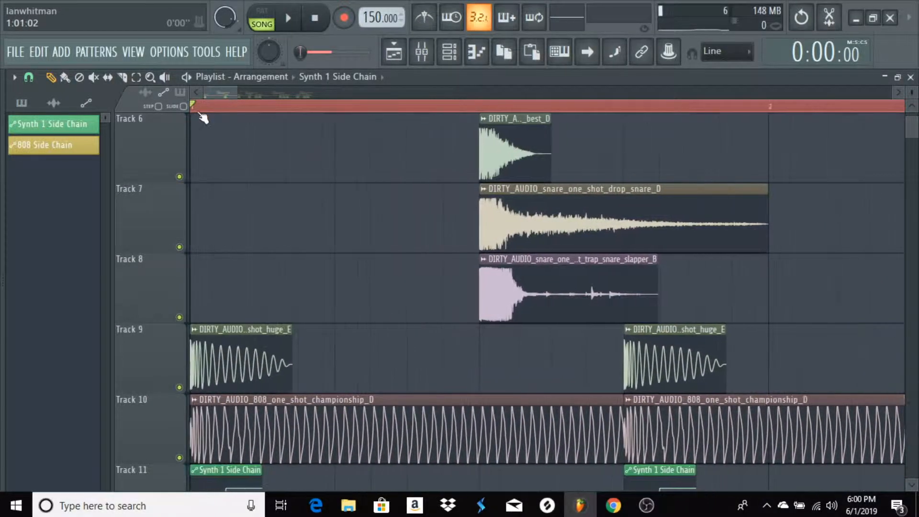
{"action": "scroll", "coordinate": [288, 144], "scroll_direction": "down", "scroll_amount": 3}
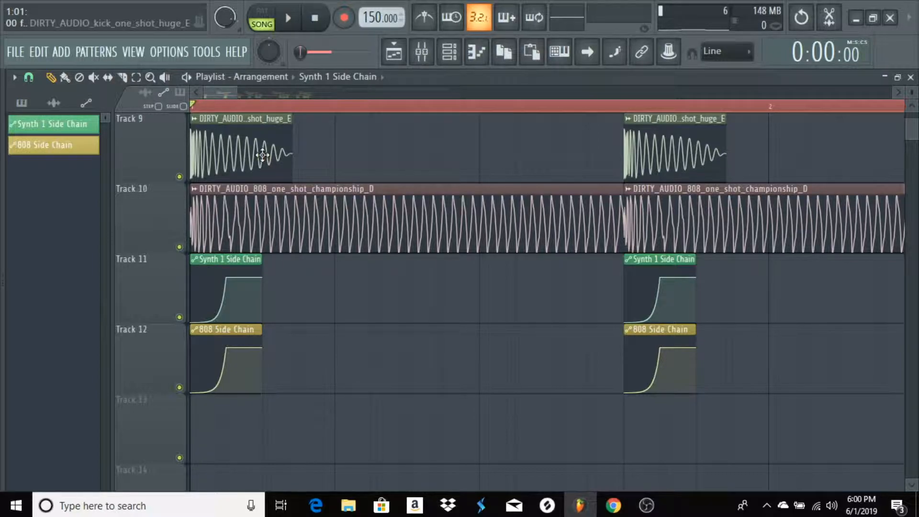
{"action": "scroll", "coordinate": [210, 109], "scroll_direction": "up", "scroll_amount": 4}
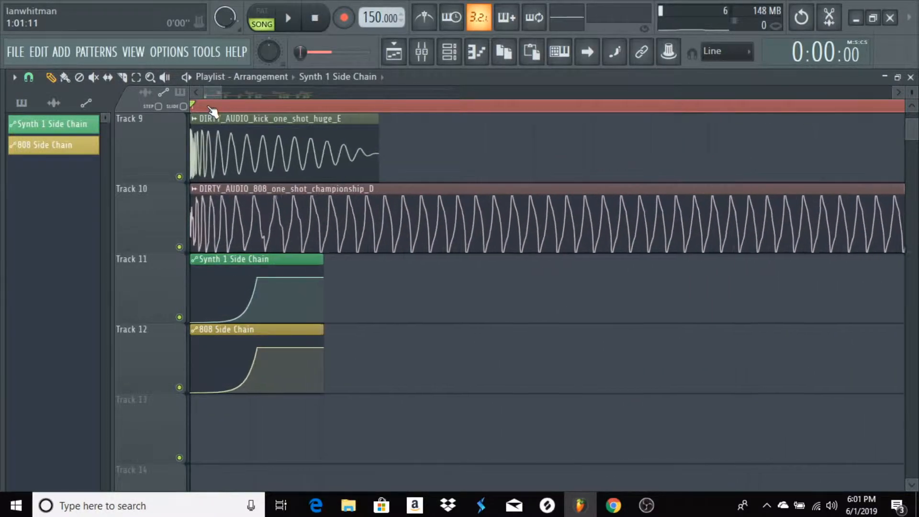
{"action": "scroll", "coordinate": [443, 145], "scroll_direction": "up", "scroll_amount": 4}
{"action": "scroll", "coordinate": [442, 145], "scroll_direction": "down", "scroll_amount": 5}
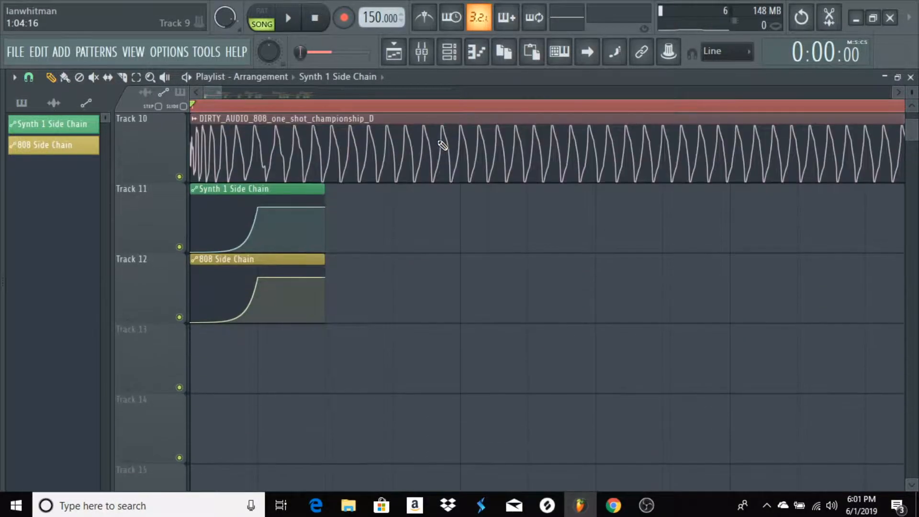
{"action": "scroll", "coordinate": [442, 146], "scroll_direction": "up", "scroll_amount": 3}
{"action": "scroll", "coordinate": [442, 145], "scroll_direction": "down", "scroll_amount": 1}
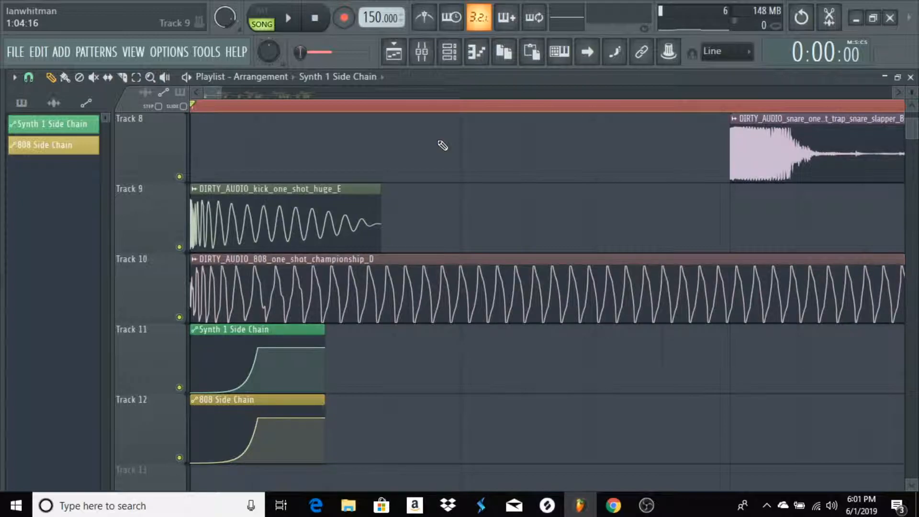
{"action": "scroll", "coordinate": [436, 149], "scroll_direction": "down", "scroll_amount": 1}
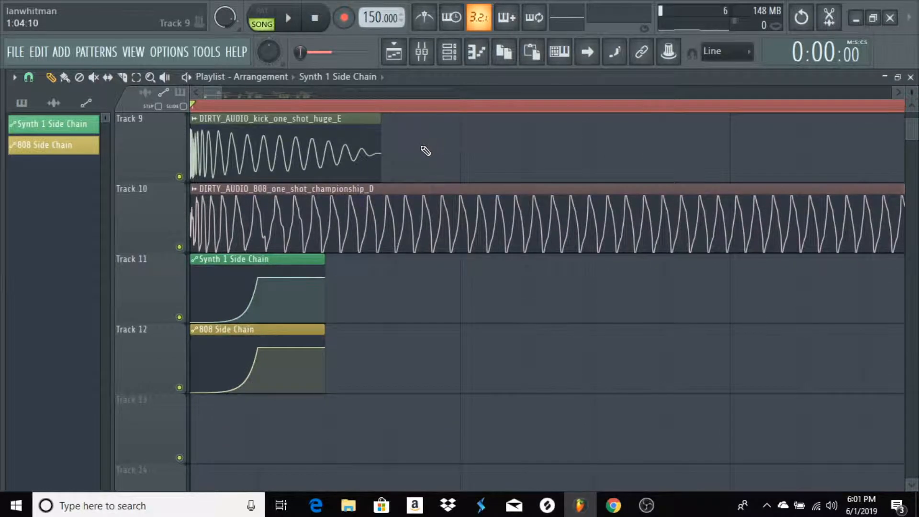
{"action": "scroll", "coordinate": [426, 150], "scroll_direction": "up", "scroll_amount": 3}
{"action": "scroll", "coordinate": [425, 150], "scroll_direction": "down", "scroll_amount": 1}
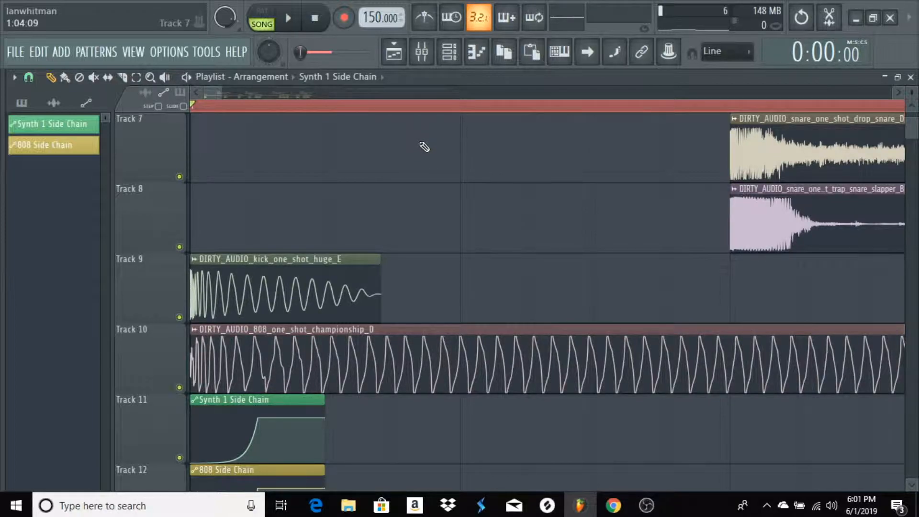
{"action": "scroll", "coordinate": [405, 141], "scroll_direction": "down", "scroll_amount": 1}
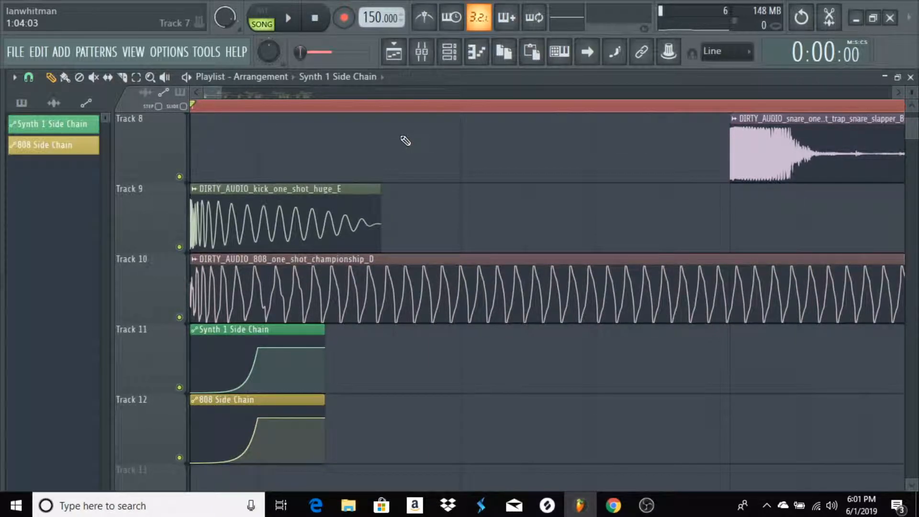
{"action": "scroll", "coordinate": [409, 147], "scroll_direction": "up", "scroll_amount": 2}
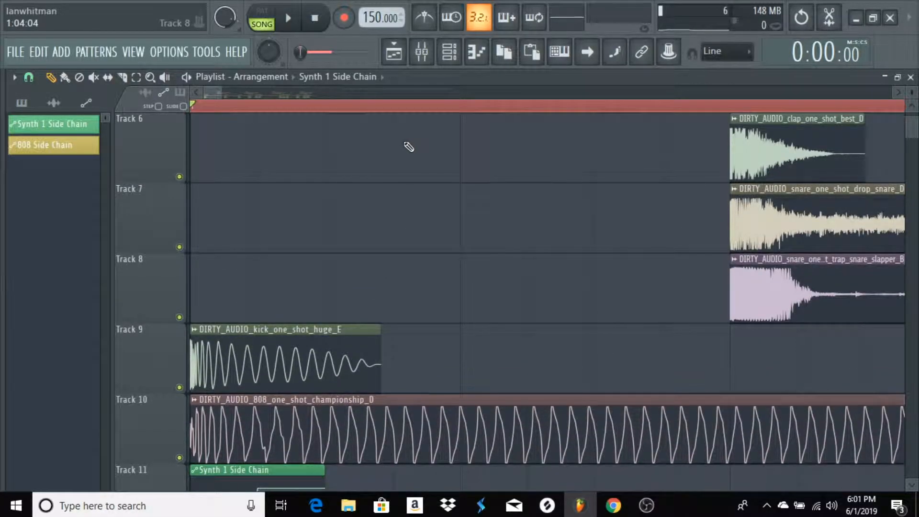
{"action": "scroll", "coordinate": [409, 147], "scroll_direction": "down", "scroll_amount": 1}
{"action": "scroll", "coordinate": [409, 147], "scroll_direction": "down", "scroll_amount": 1}
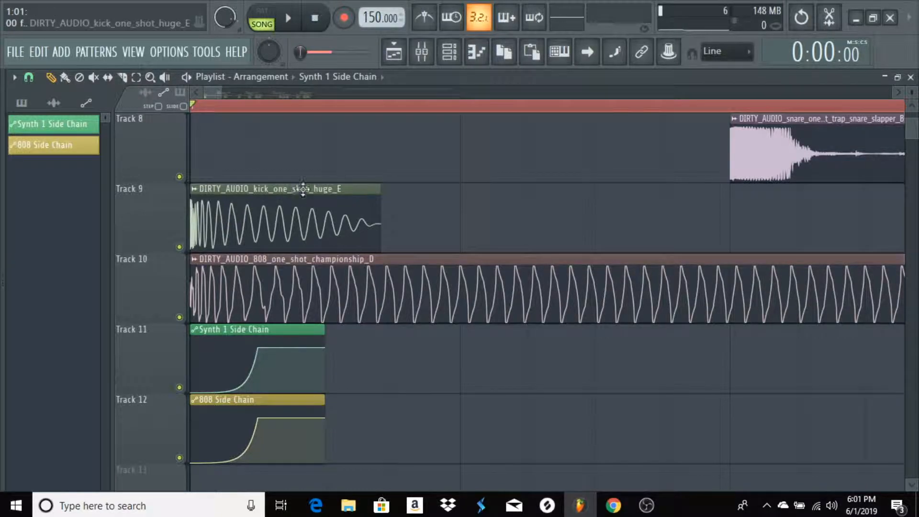
{"action": "scroll", "coordinate": [341, 186], "scroll_direction": "down", "scroll_amount": 2}
{"action": "scroll", "coordinate": [341, 186], "scroll_direction": "up", "scroll_amount": 2}
{"action": "scroll", "coordinate": [312, 113], "scroll_direction": "down", "scroll_amount": 3}
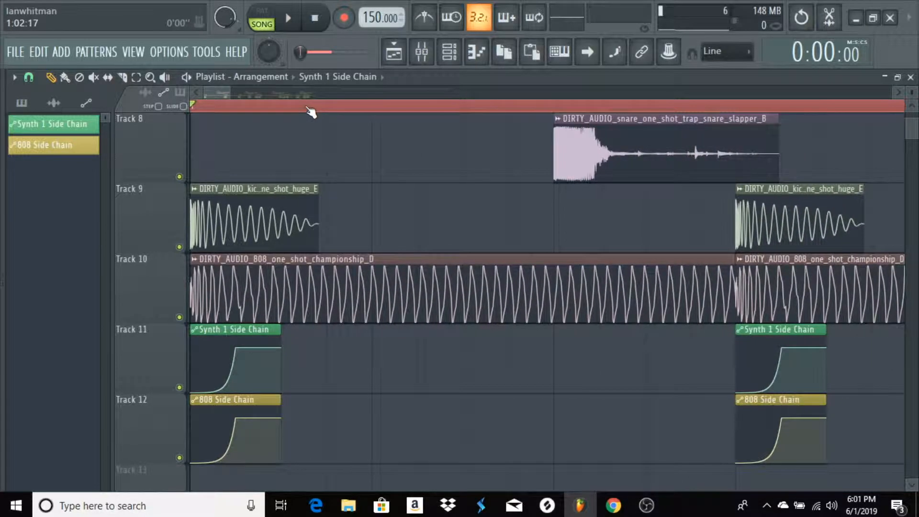
{"action": "scroll", "coordinate": [312, 113], "scroll_direction": "up", "scroll_amount": 2}
{"action": "scroll", "coordinate": [211, 93], "scroll_direction": "up", "scroll_amount": 2}
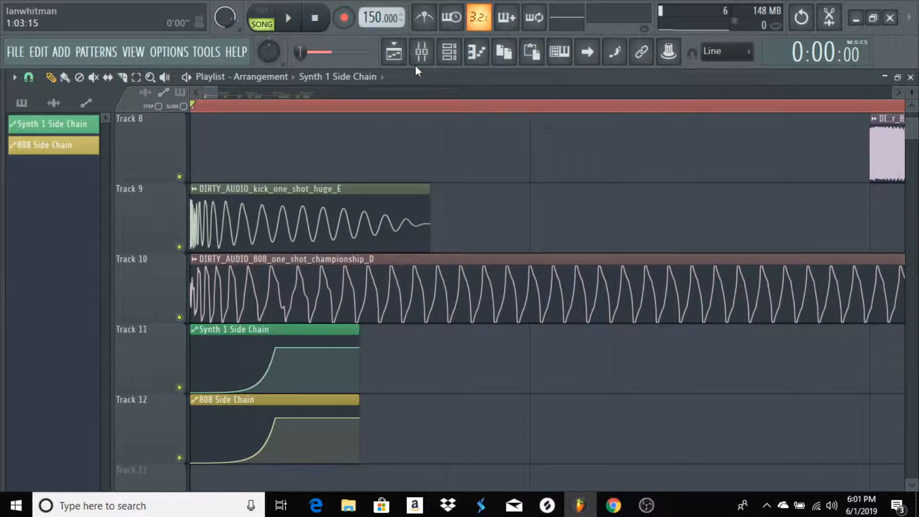
Inspect the automation options for the Fruity Balance volume on mixer Insert 2, then close the effect and the mixer
{"action": "left_click", "coordinate": [421, 51]}
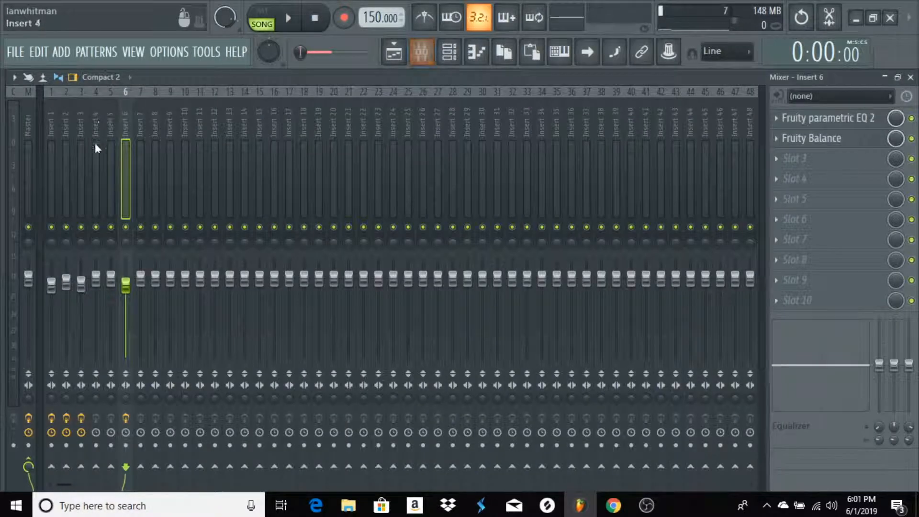
{"action": "left_click", "coordinate": [62, 128]}
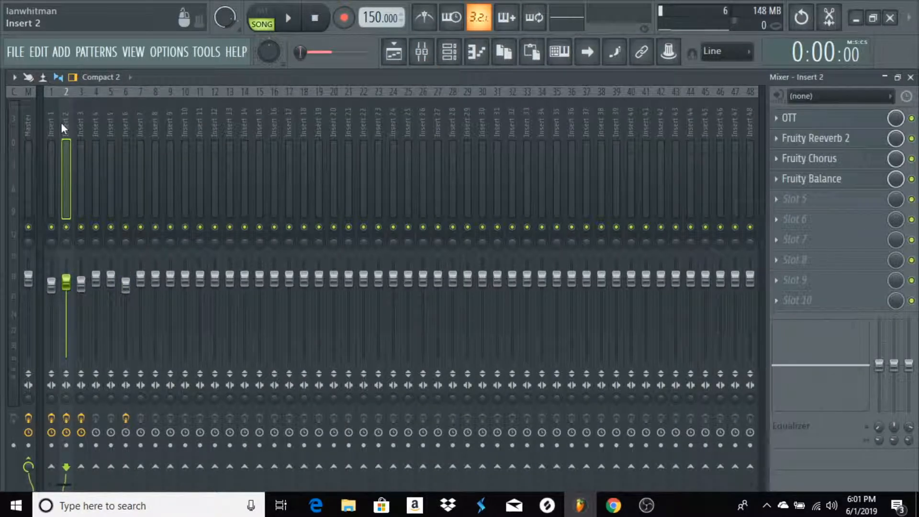
{"action": "left_click", "coordinate": [832, 183]}
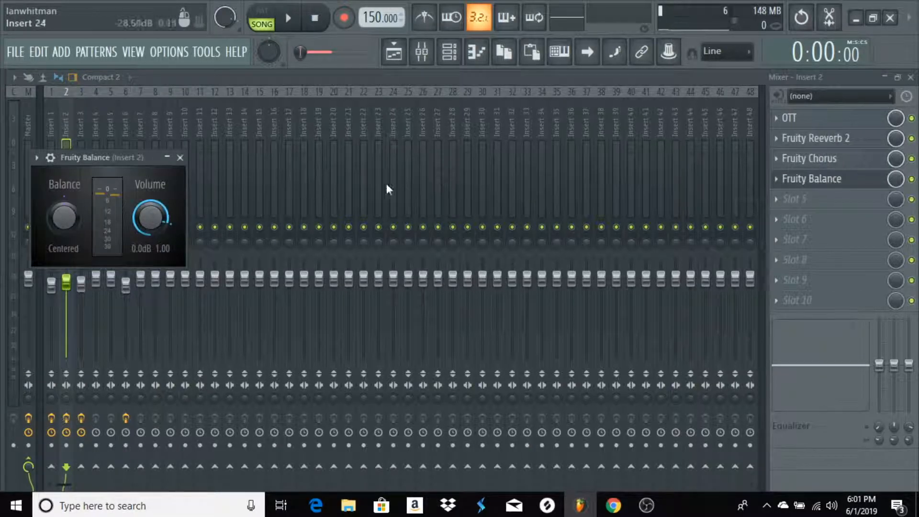
{"action": "right_click", "coordinate": [150, 225]}
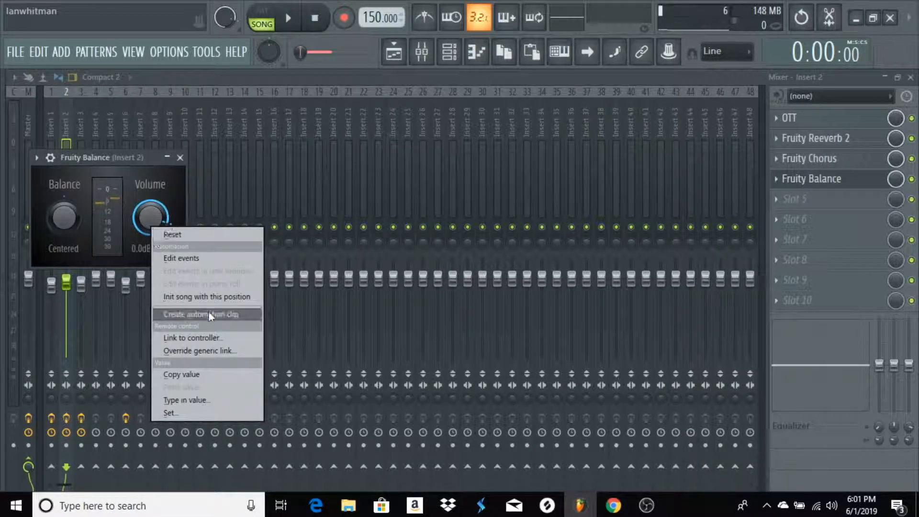
{"action": "left_click", "coordinate": [187, 167]}
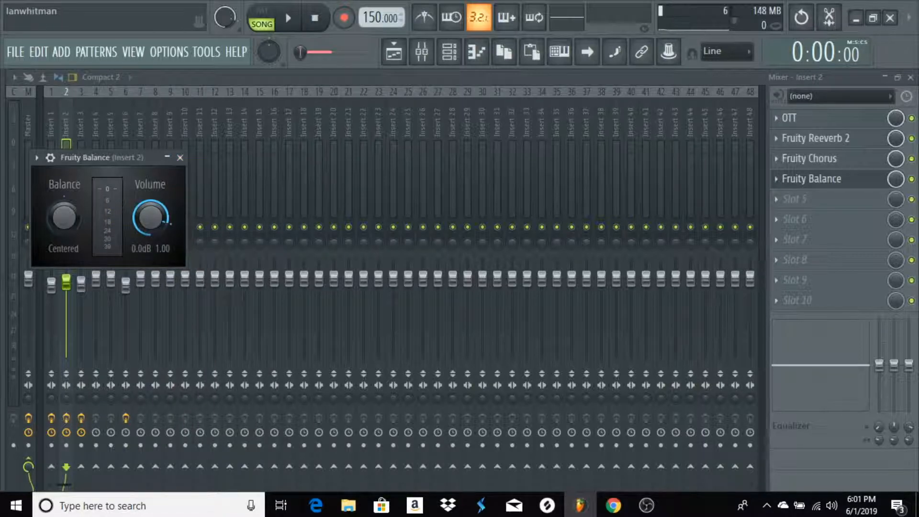
{"action": "left_click", "coordinate": [911, 77]}
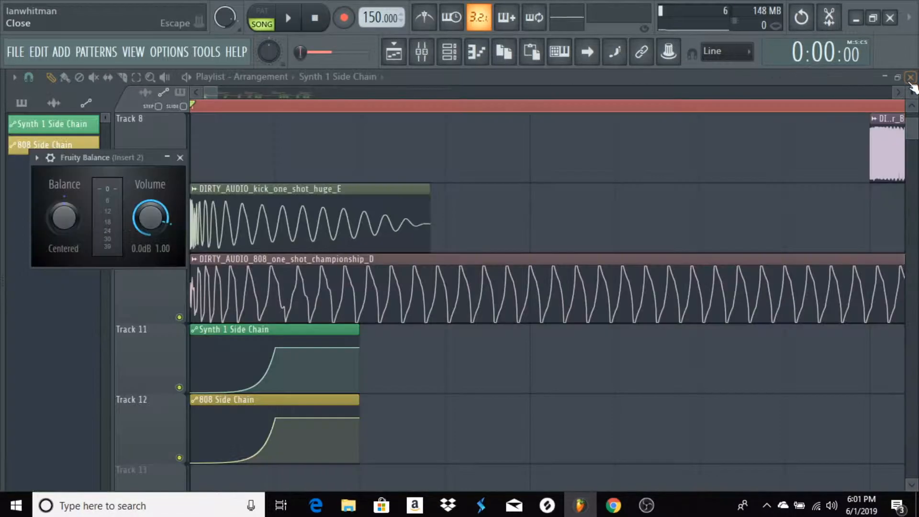
{"action": "left_click", "coordinate": [180, 157]}
Mute the side-chain clips on Tracks 11 and 12 and play the arrangement without side-chaining
{"action": "scroll", "coordinate": [217, 325], "scroll_direction": "down", "scroll_amount": 1}
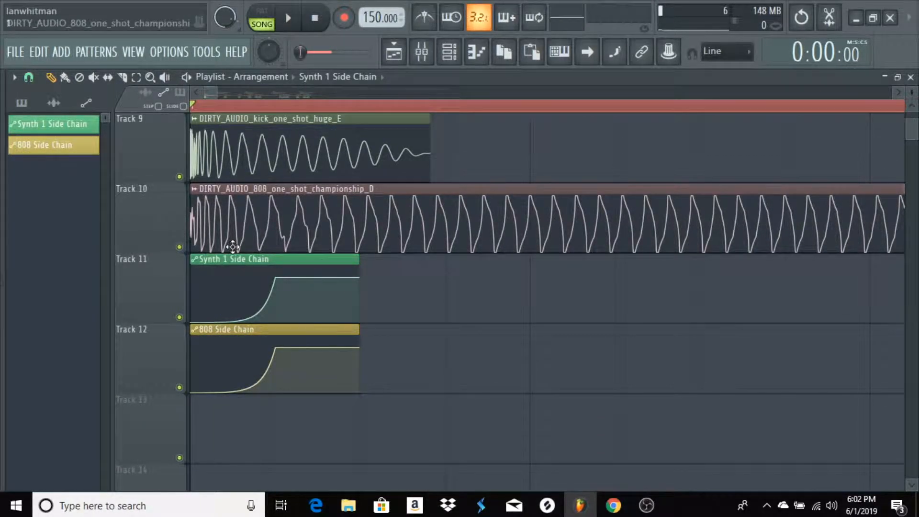
{"action": "scroll", "coordinate": [287, 440], "scroll_direction": "up", "scroll_amount": 6}
{"action": "scroll", "coordinate": [263, 228], "scroll_direction": "up", "scroll_amount": 2}
{"action": "scroll", "coordinate": [263, 182], "scroll_direction": "down", "scroll_amount": 7}
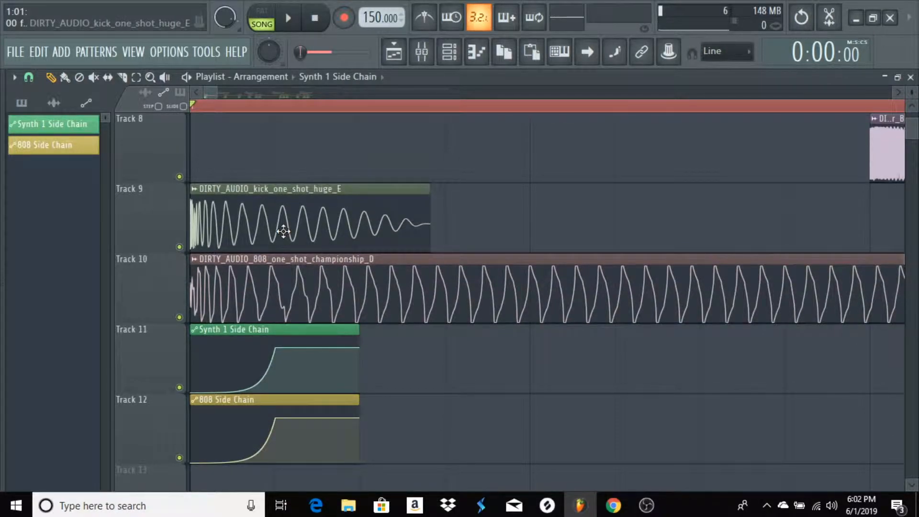
{"action": "left_click", "coordinate": [179, 388]}
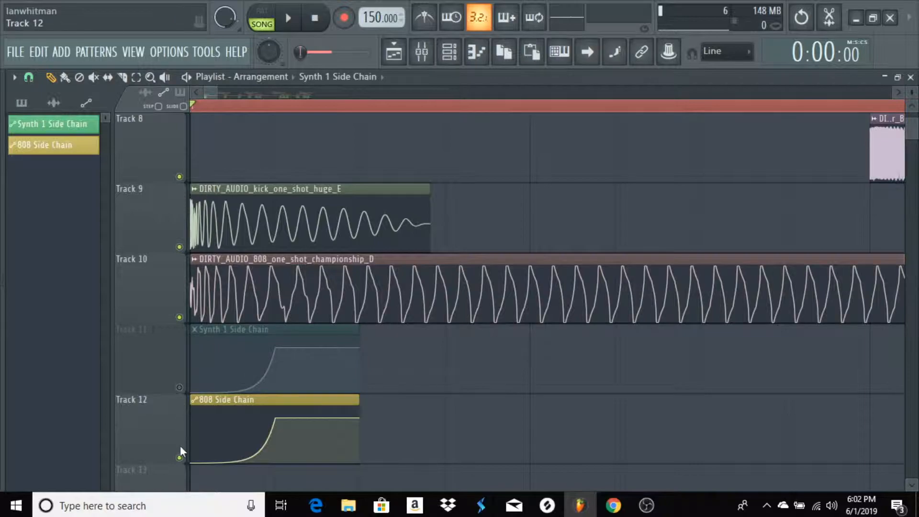
{"action": "left_click", "coordinate": [180, 458]}
{"action": "key", "text": "space"}
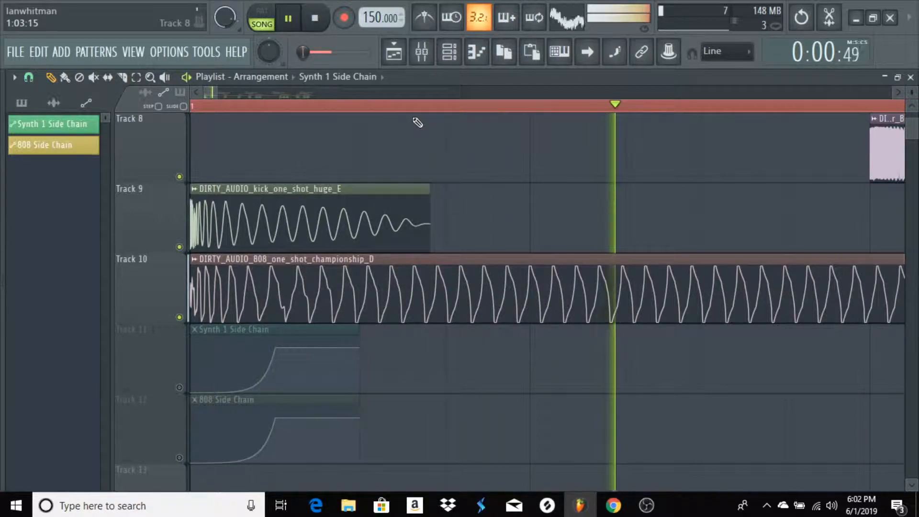
{"action": "scroll", "coordinate": [417, 124], "scroll_direction": "down", "scroll_amount": 5}
{"action": "scroll", "coordinate": [415, 111], "scroll_direction": "down", "scroll_amount": 5}
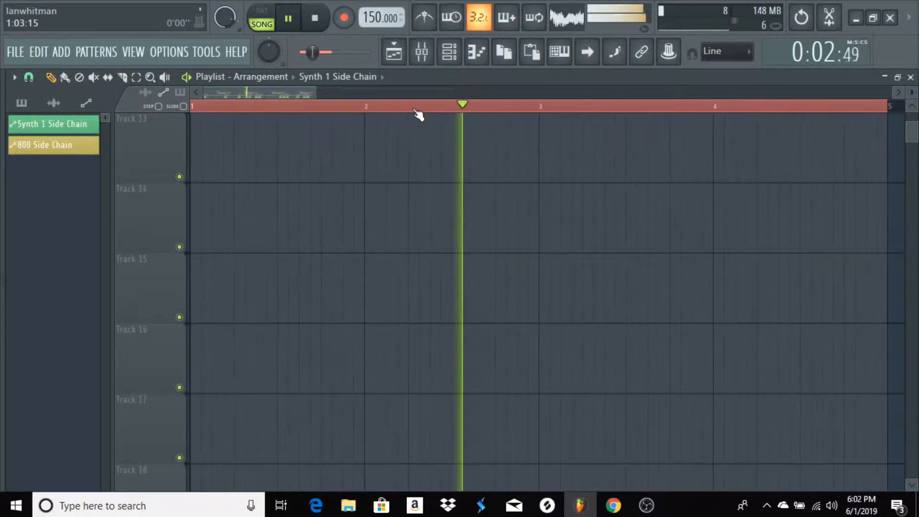
{"action": "scroll", "coordinate": [424, 174], "scroll_direction": "up", "scroll_amount": 11}
{"action": "scroll", "coordinate": [424, 174], "scroll_direction": "down", "scroll_amount": 2}
{"action": "scroll", "coordinate": [425, 167], "scroll_direction": "down", "scroll_amount": 2}
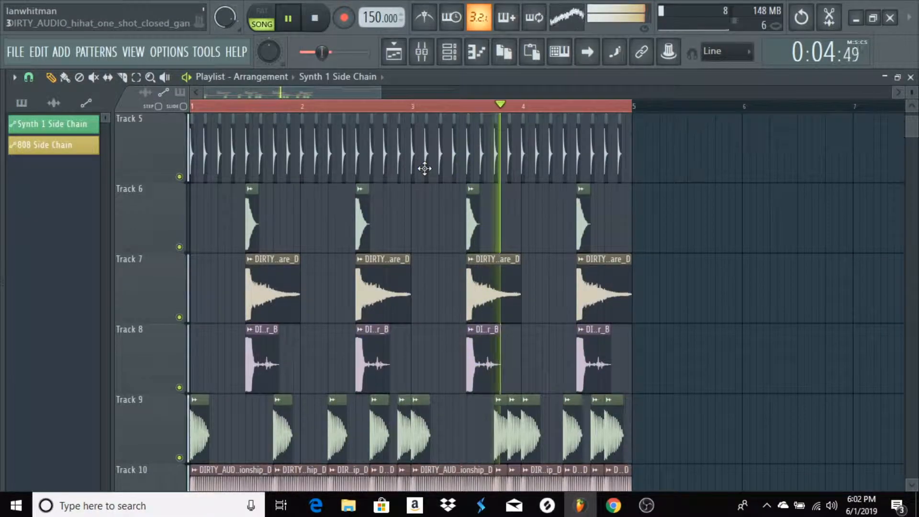
{"action": "scroll", "coordinate": [425, 167], "scroll_direction": "up", "scroll_amount": 3}
{"action": "scroll", "coordinate": [358, 108], "scroll_direction": "up", "scroll_amount": 1}
{"action": "scroll", "coordinate": [358, 108], "scroll_direction": "up", "scroll_amount": 1}
{"action": "key", "text": "space"}
Unmute Tracks 11 and 12 and play the arrangement again with the side-chaining active
{"action": "left_click_drag", "start_coordinate": [307, 94], "coordinate": [290, 95]}
{"action": "scroll", "coordinate": [229, 216], "scroll_direction": "down", "scroll_amount": 8}
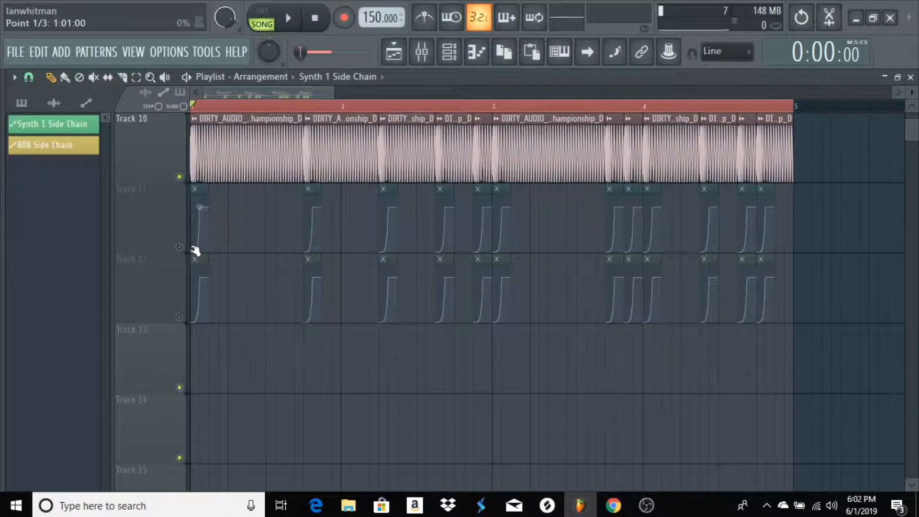
{"action": "left_click", "coordinate": [179, 248]}
{"action": "left_click", "coordinate": [180, 318]}
{"action": "key", "text": "space"}
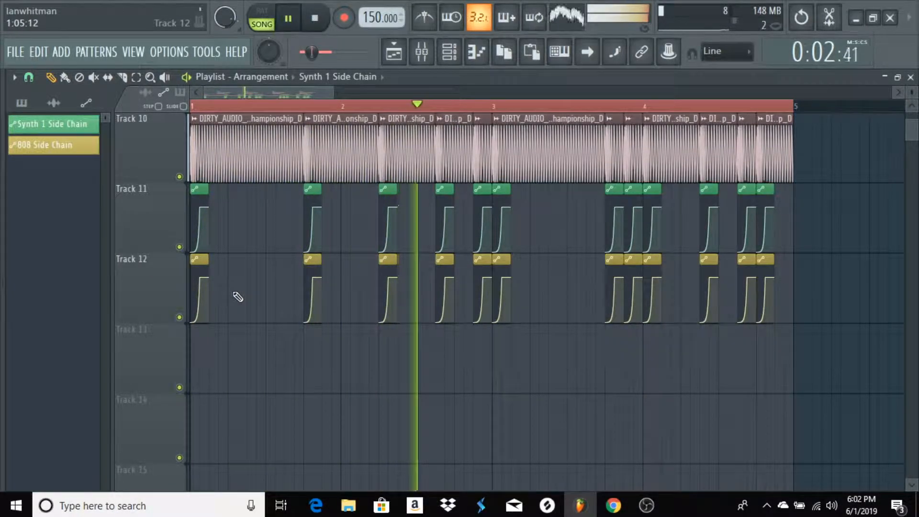
{"action": "left_click_drag", "start_coordinate": [232, 90], "coordinate": [283, 94]}
{"action": "key", "text": "space"}
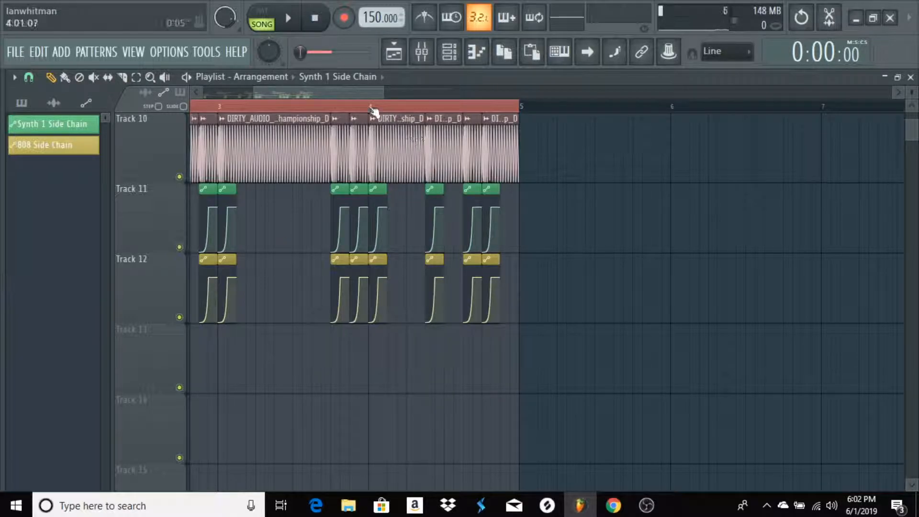
Examine the waveform in the channel settings of the first kick one-shot clip on Track 9, then close the settings
{"action": "left_click_drag", "start_coordinate": [361, 93], "coordinate": [266, 97]}
{"action": "scroll", "coordinate": [281, 194], "scroll_direction": "up", "scroll_amount": 4}
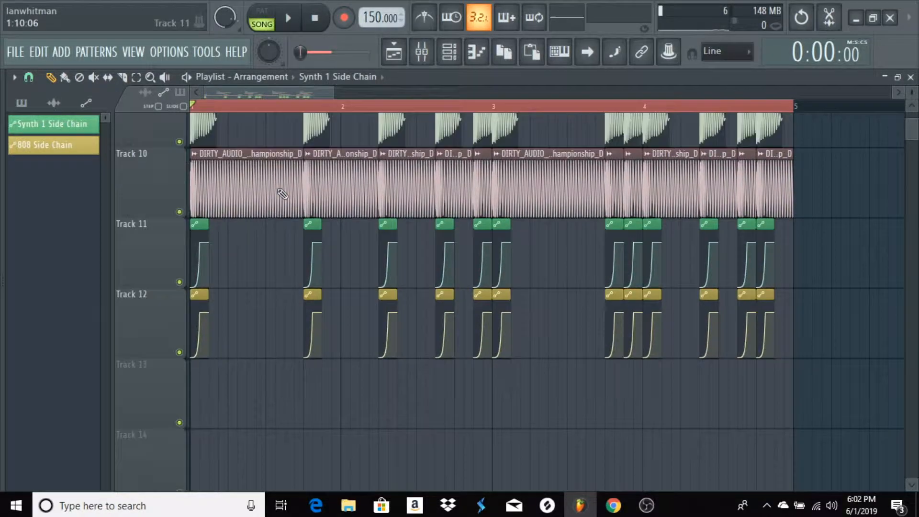
{"action": "scroll", "coordinate": [301, 108], "scroll_direction": "up", "scroll_amount": 4}
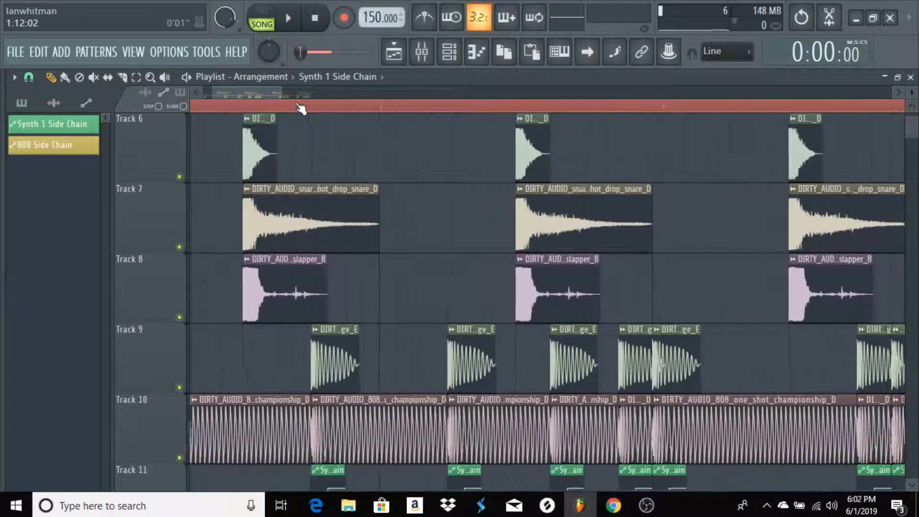
{"action": "scroll", "coordinate": [298, 107], "scroll_direction": "up", "scroll_amount": 2}
{"action": "scroll", "coordinate": [277, 194], "scroll_direction": "up", "scroll_amount": 5}
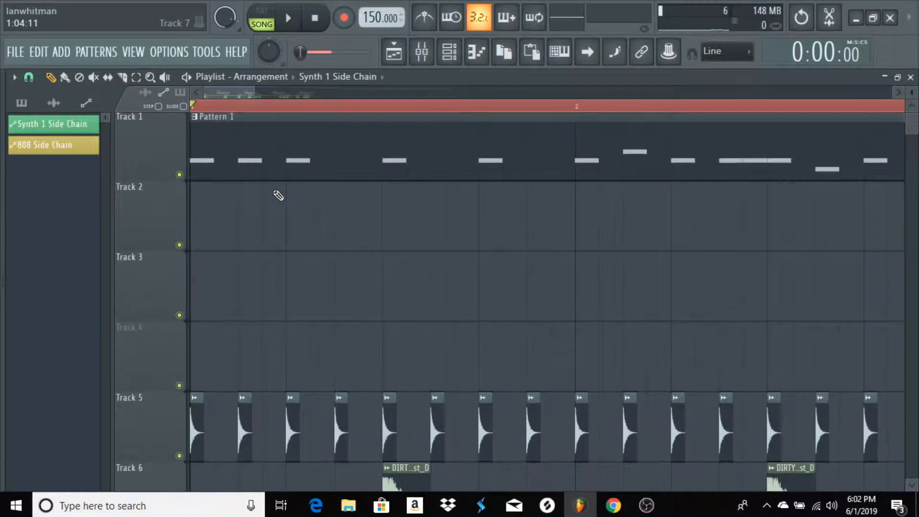
{"action": "scroll", "coordinate": [278, 191], "scroll_direction": "down", "scroll_amount": 3}
{"action": "scroll", "coordinate": [278, 188], "scroll_direction": "down", "scroll_amount": 2}
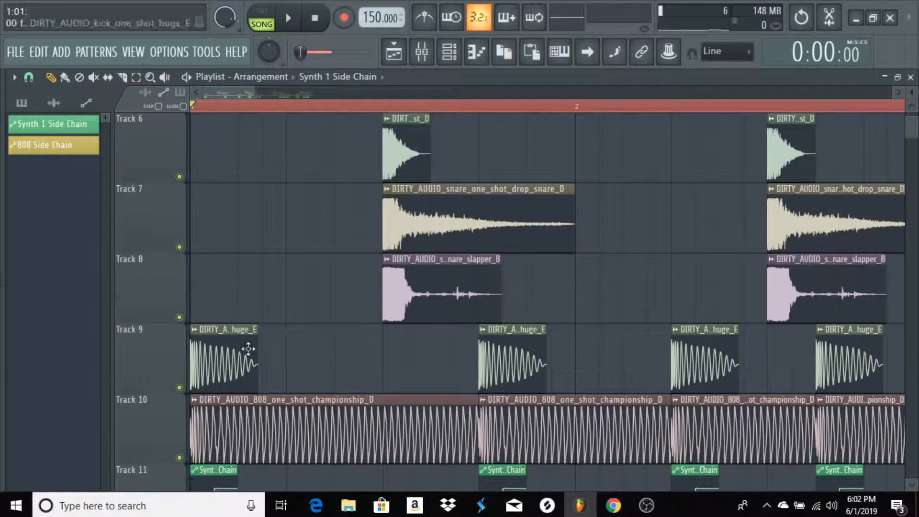
{"action": "double_click", "coordinate": [225, 344]}
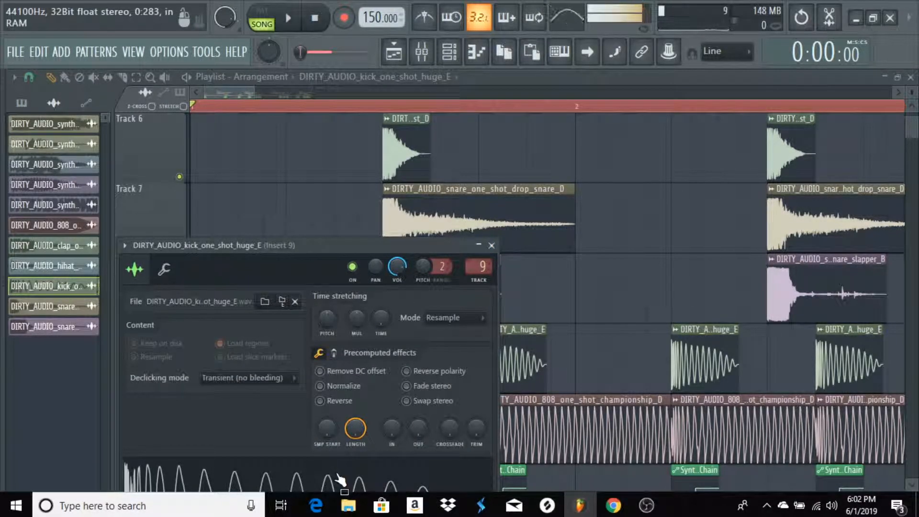
{"action": "left_click", "coordinate": [491, 245]}
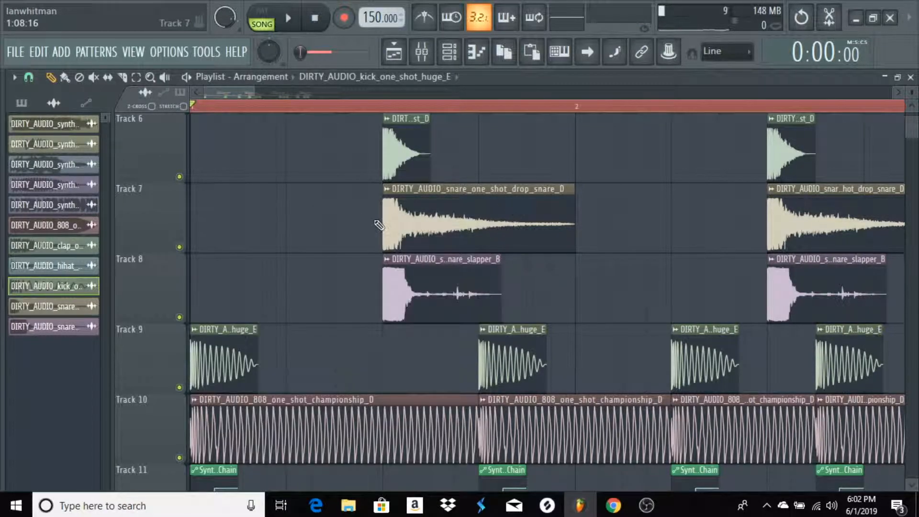
Copy the first section's drum, 808 and side-chain clips to bar 6 under Pattern 3, and add an automation clip named Synth 2 Side Chain
{"action": "scroll", "coordinate": [272, 113], "scroll_direction": "down", "scroll_amount": 2}
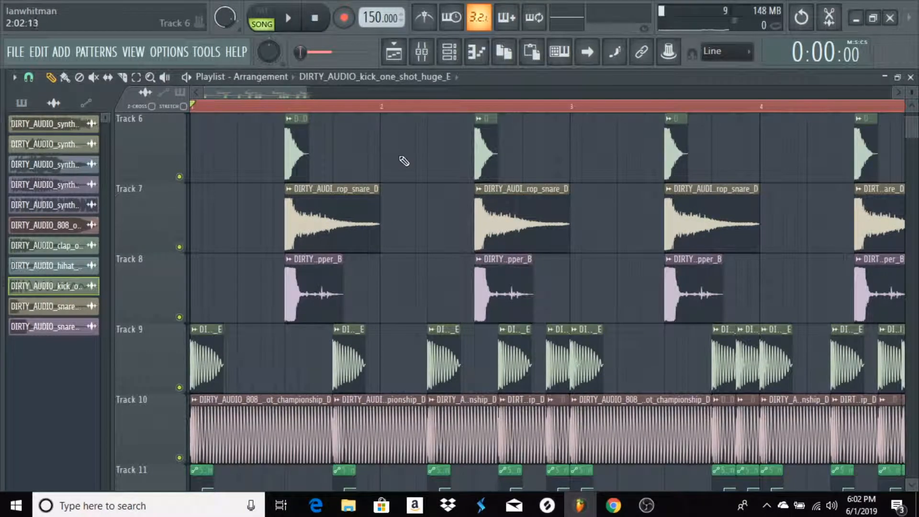
{"action": "scroll", "coordinate": [402, 157], "scroll_direction": "up", "scroll_amount": 5}
{"action": "left_click_drag", "start_coordinate": [259, 95], "coordinate": [214, 106]}
{"action": "scroll", "coordinate": [289, 268], "scroll_direction": "down", "scroll_amount": 4}
{"action": "scroll", "coordinate": [311, 103], "scroll_direction": "down", "scroll_amount": 3}
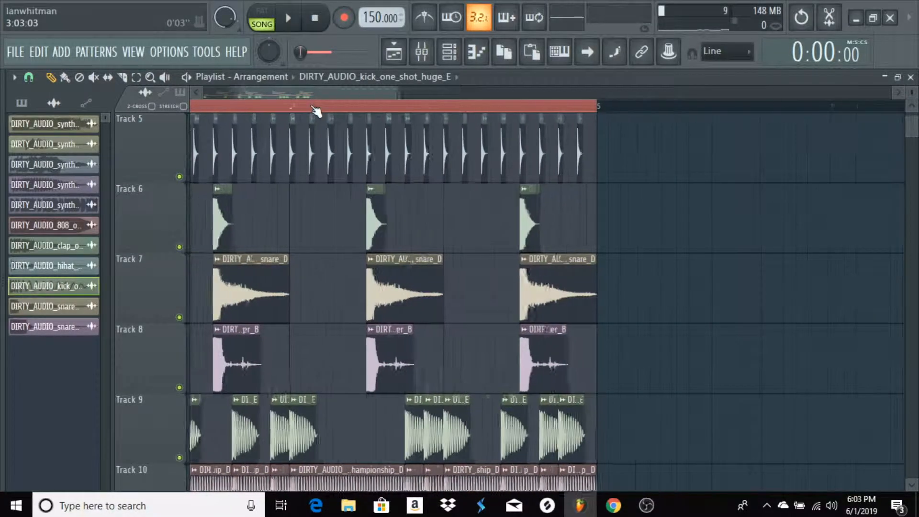
{"action": "scroll", "coordinate": [316, 111], "scroll_direction": "down", "scroll_amount": 2}
{"action": "scroll", "coordinate": [317, 111], "scroll_direction": "up", "scroll_amount": 2}
{"action": "scroll", "coordinate": [317, 111], "scroll_direction": "down", "scroll_amount": 3}
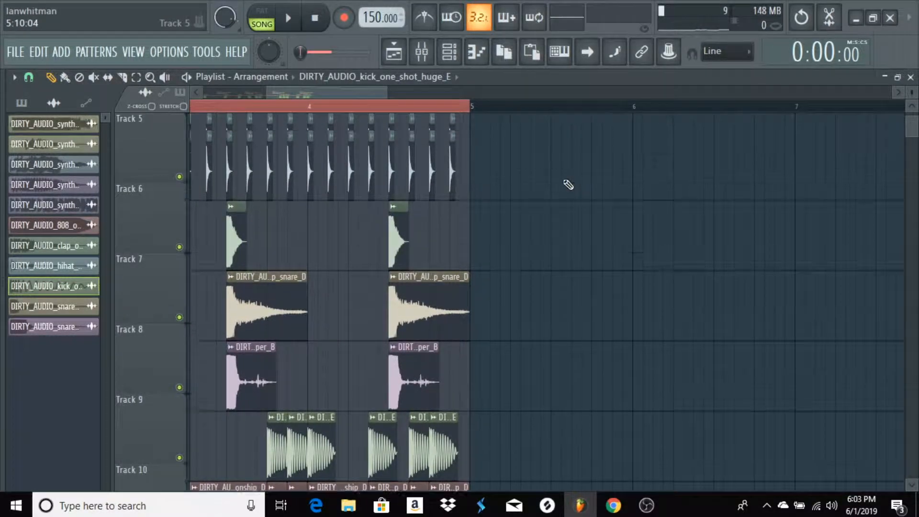
{"action": "scroll", "coordinate": [569, 184], "scroll_direction": "down", "scroll_amount": 2}
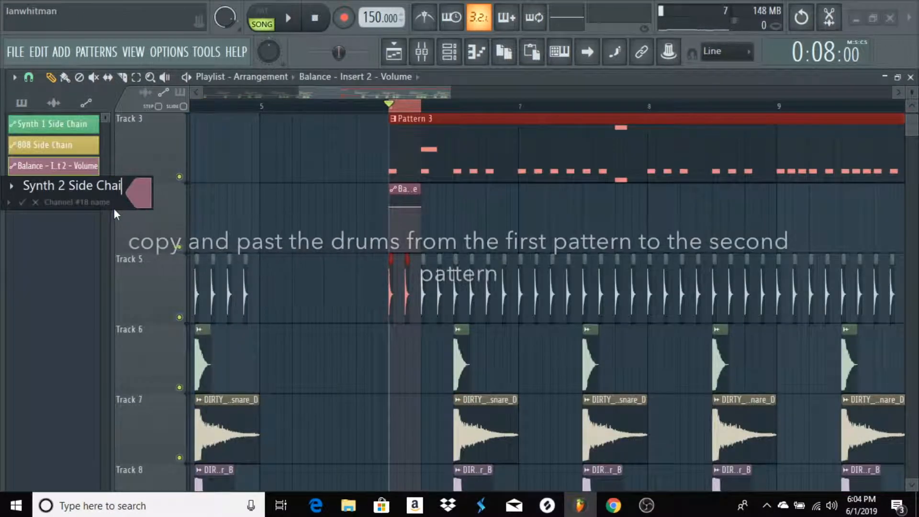
{"action": "type", "text": "nth 2 Side Chai"}
{"action": "key", "text": "Return"}
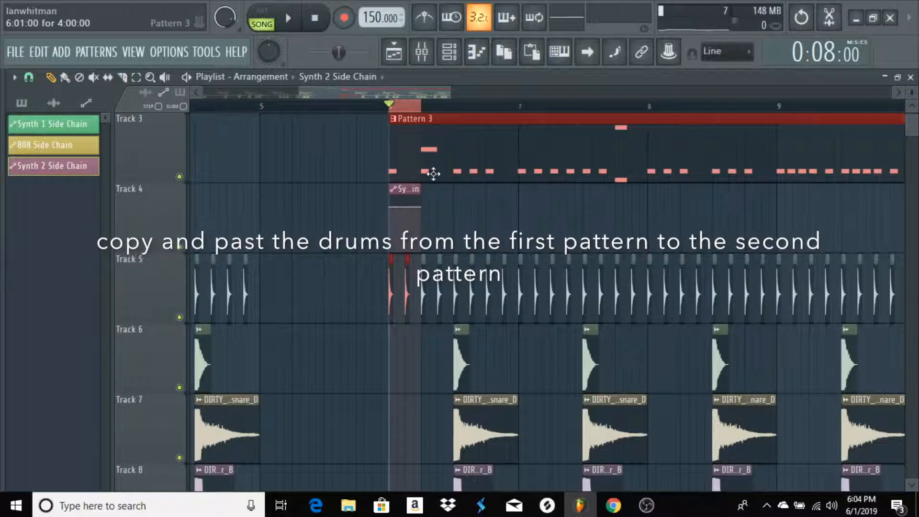
Move the Synth 2 Side Chain clip at bar 6 from Track 4 down to Track 13
{"action": "left_click", "coordinate": [411, 188]}
{"action": "left_click_drag", "start_coordinate": [411, 188], "coordinate": [411, 383]}
{"action": "left_click_drag", "start_coordinate": [419, 312], "coordinate": [407, 296]}
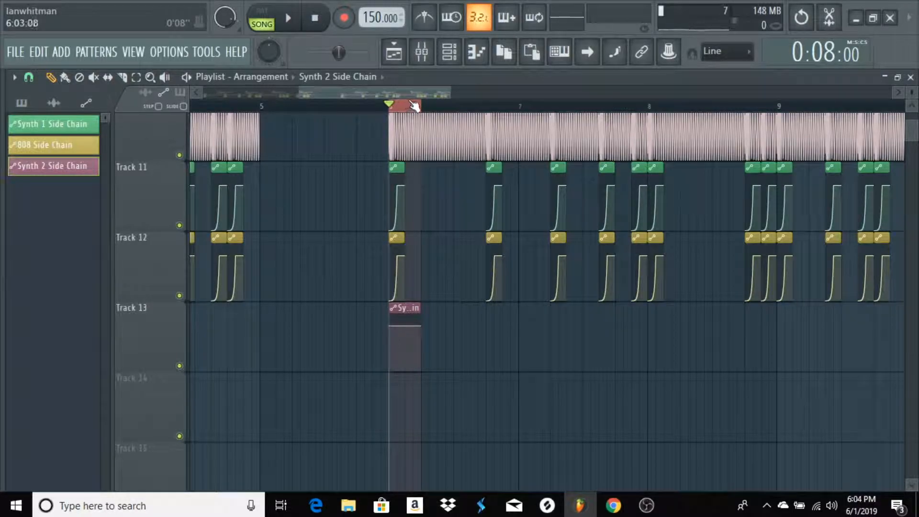
Replace the copied Synth 1 Side Chain clips on Track 11 from bar 6 onward with the Synth 2 Side Chain clip at bar 6
{"action": "scroll", "coordinate": [414, 106], "scroll_direction": "down", "scroll_amount": 2}
{"action": "scroll", "coordinate": [414, 106], "scroll_direction": "up", "scroll_amount": 2}
{"action": "scroll", "coordinate": [414, 107], "scroll_direction": "down", "scroll_amount": 1}
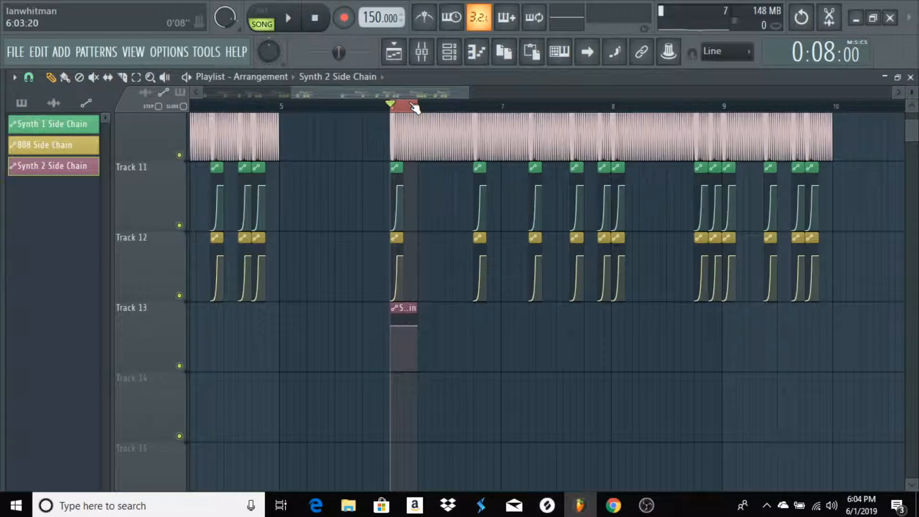
{"action": "left_click_drag", "start_coordinate": [338, 201], "coordinate": [831, 187]}
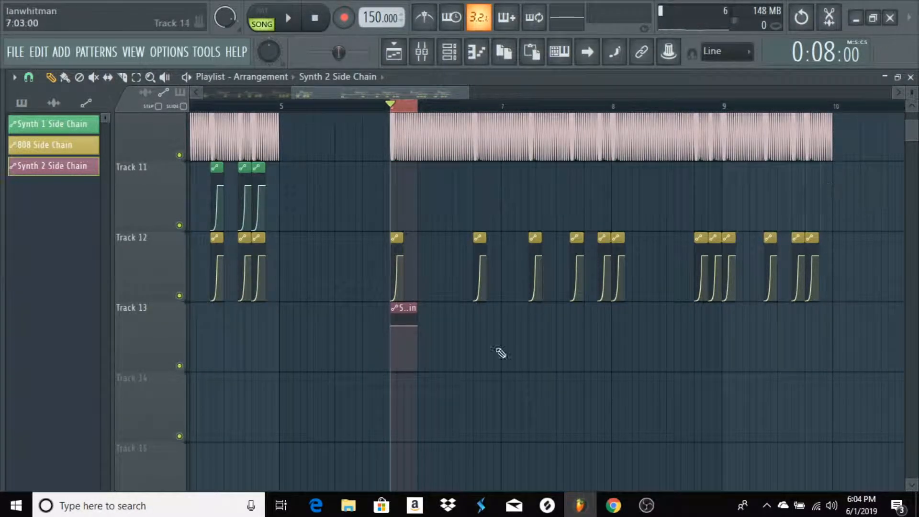
{"action": "left_click_drag", "start_coordinate": [407, 261], "coordinate": [411, 167]}
Shorten the Synth 2 Side Chain clip on Track 11 to the 808 Side Chain clip's length and give it the same late, steep ramp
{"action": "scroll", "coordinate": [296, 214], "scroll_direction": "up", "scroll_amount": 3}
{"action": "scroll", "coordinate": [297, 216], "scroll_direction": "up", "scroll_amount": 1}
{"action": "left_click_drag", "start_coordinate": [415, 94], "coordinate": [206, 119]}
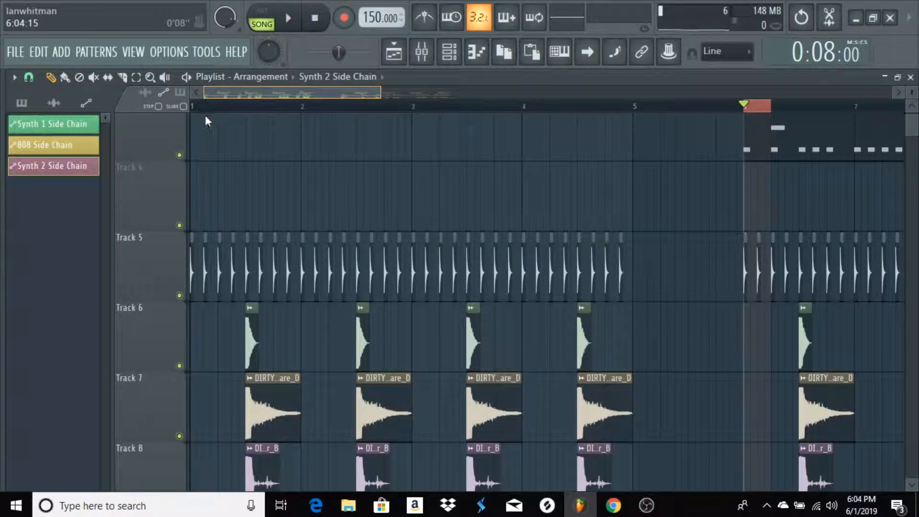
{"action": "scroll", "coordinate": [261, 206], "scroll_direction": "up", "scroll_amount": 3}
{"action": "left_click_drag", "start_coordinate": [298, 99], "coordinate": [380, 144]}
{"action": "scroll", "coordinate": [380, 143], "scroll_direction": "down", "scroll_amount": 3}
{"action": "scroll", "coordinate": [382, 110], "scroll_direction": "up", "scroll_amount": 2}
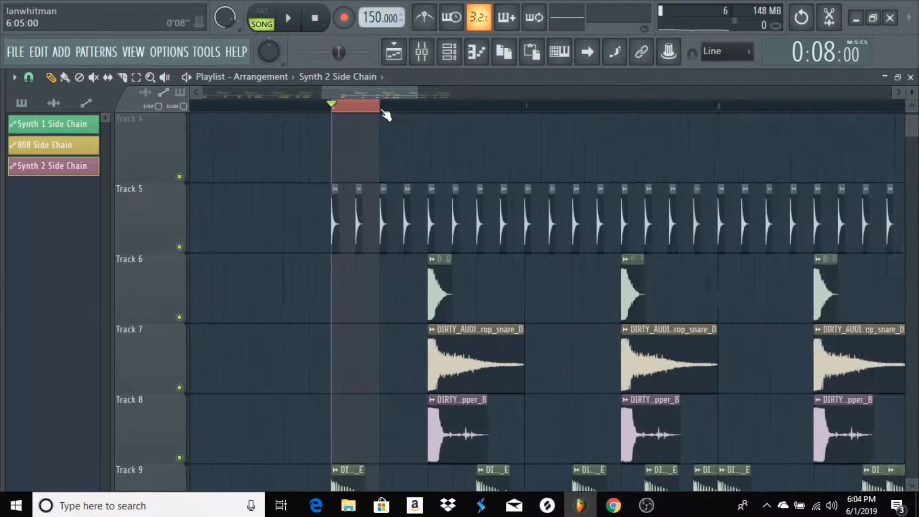
{"action": "scroll", "coordinate": [384, 115], "scroll_direction": "up", "scroll_amount": 4}
{"action": "left_click_drag", "start_coordinate": [364, 94], "coordinate": [360, 91]}
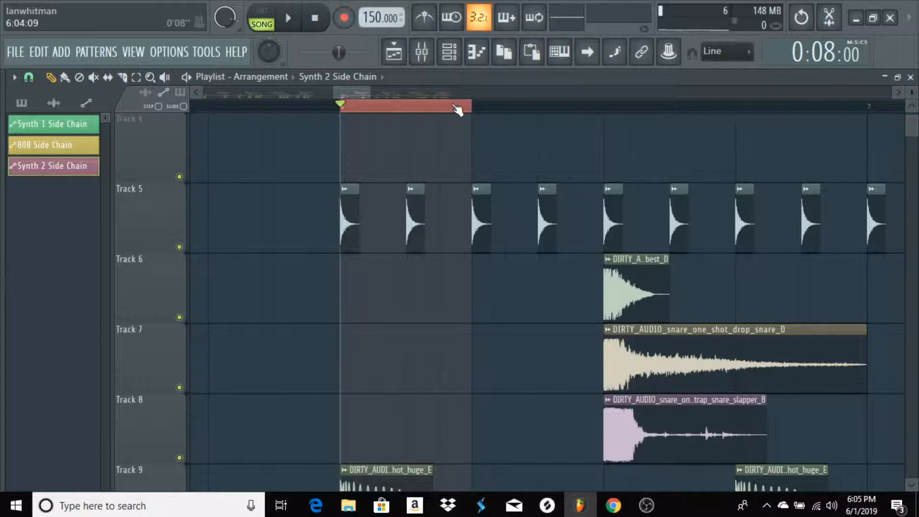
{"action": "scroll", "coordinate": [458, 109], "scroll_direction": "up", "scroll_amount": 2}
{"action": "scroll", "coordinate": [446, 138], "scroll_direction": "down", "scroll_amount": 3}
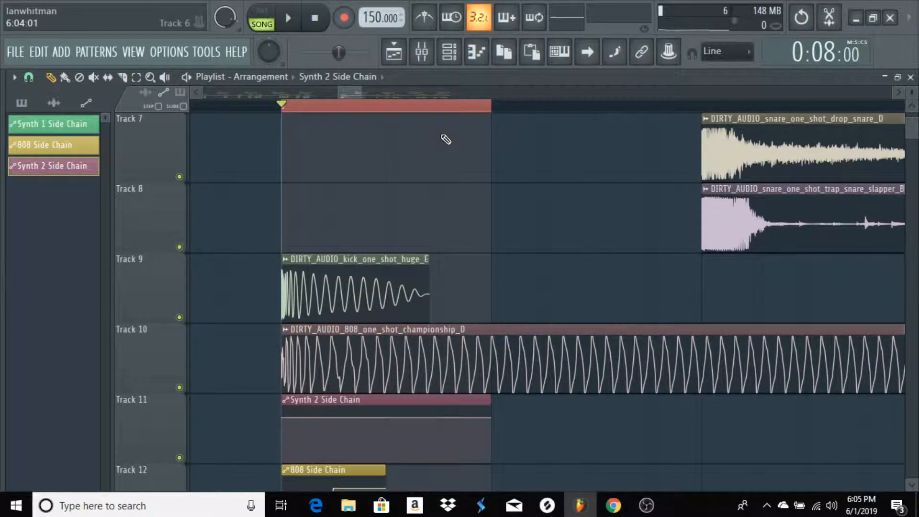
{"action": "scroll", "coordinate": [464, 191], "scroll_direction": "down", "scroll_amount": 3}
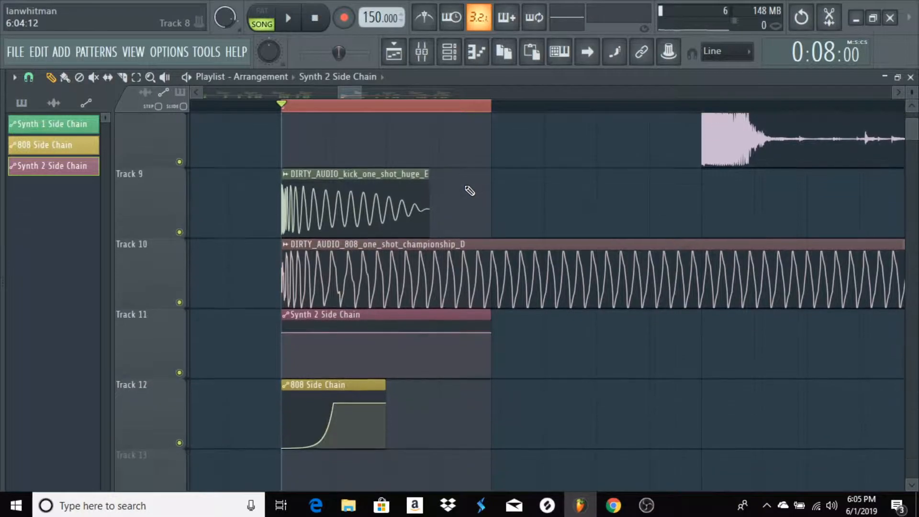
{"action": "scroll", "coordinate": [471, 191], "scroll_direction": "up", "scroll_amount": 1}
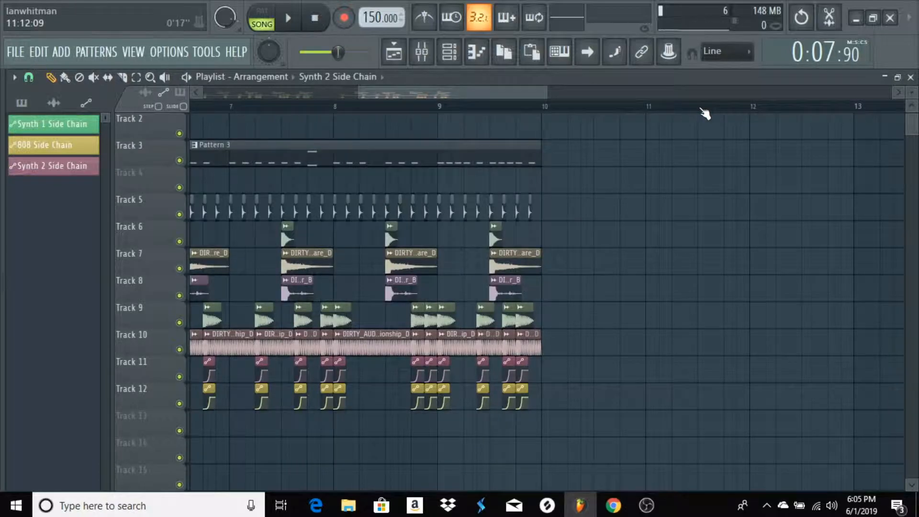
Place copies of the Synth 2 Side Chain clip under every kick from bar 6 onward and play that section
{"action": "key", "text": "space"}
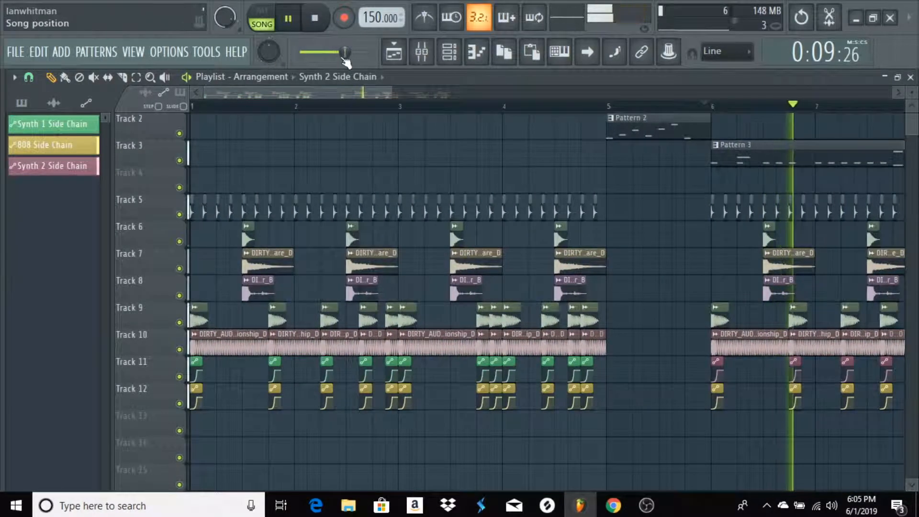
Play the song from the start, check the mixer levels, and follow playback into the section from bar 6 in the playlist
{"action": "key", "text": "space"}
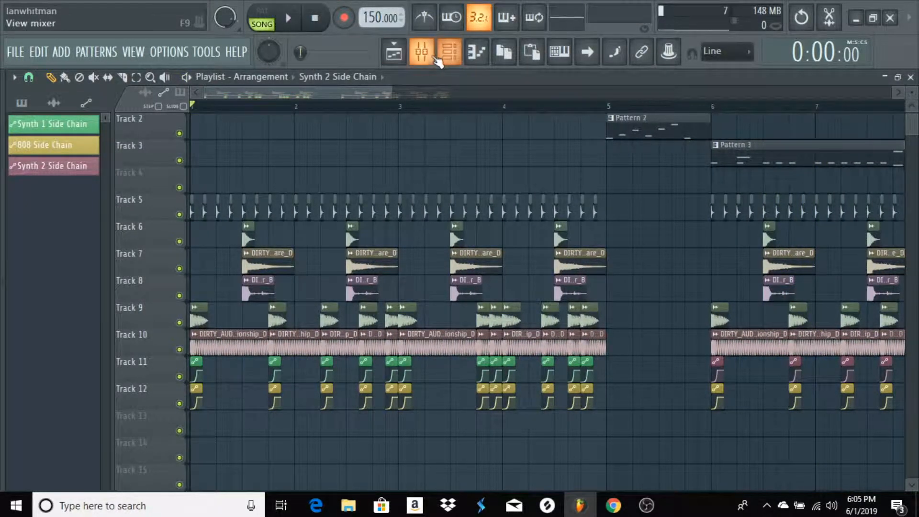
{"action": "left_click", "coordinate": [421, 52]}
{"action": "key", "text": "space"}
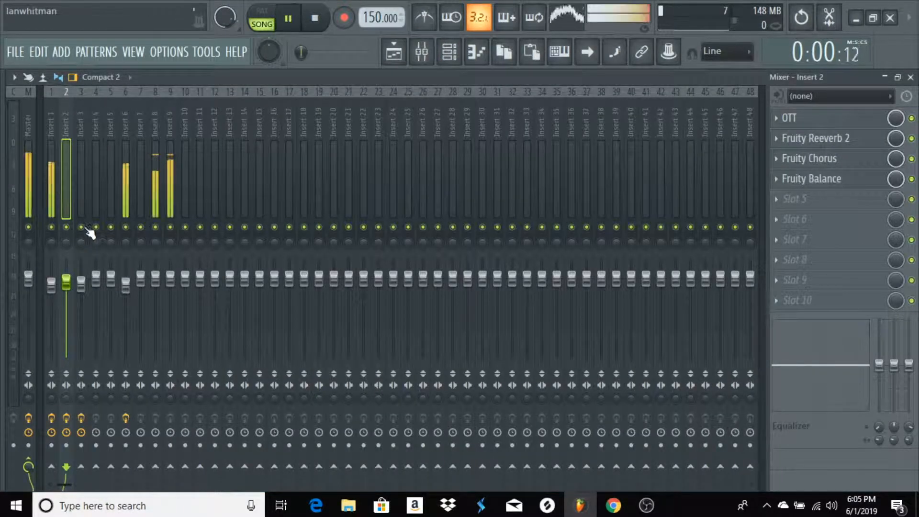
{"action": "left_click", "coordinate": [910, 77]}
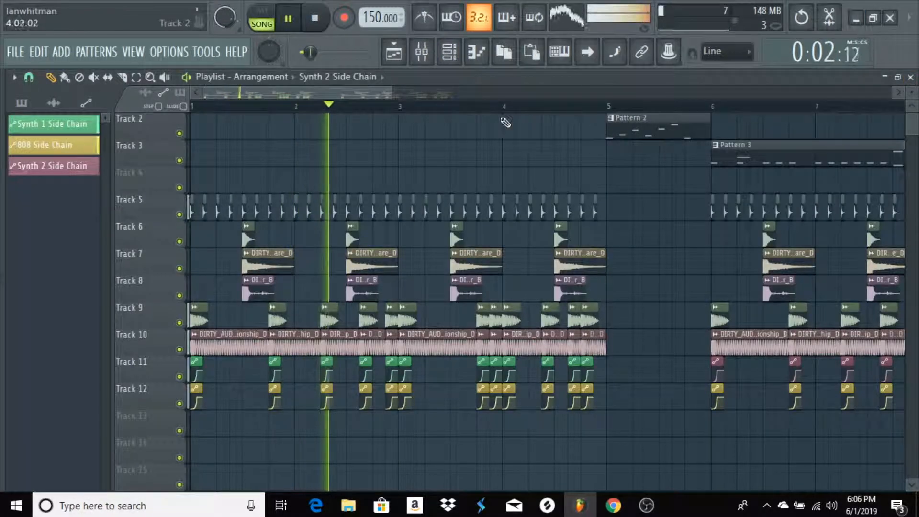
{"action": "left_click_drag", "start_coordinate": [375, 96], "coordinate": [462, 105]}
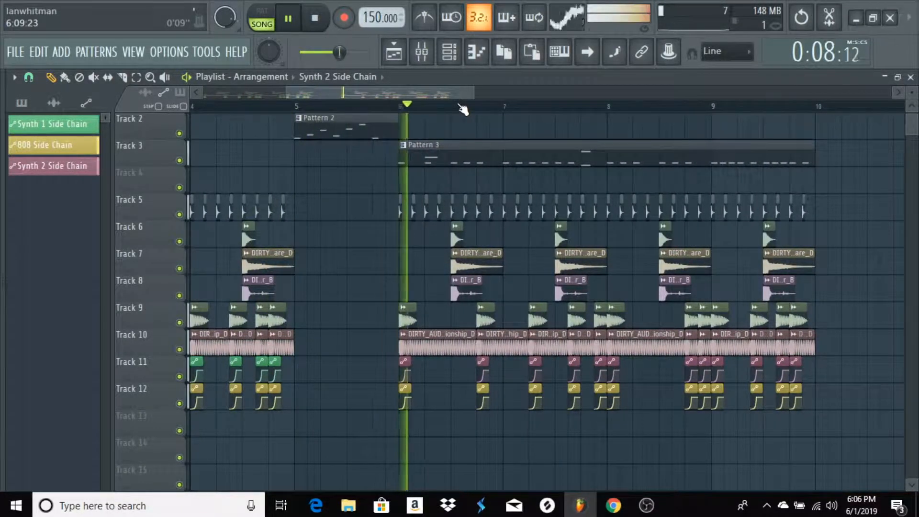
{"action": "left_click_drag", "start_coordinate": [444, 92], "coordinate": [520, 99]}
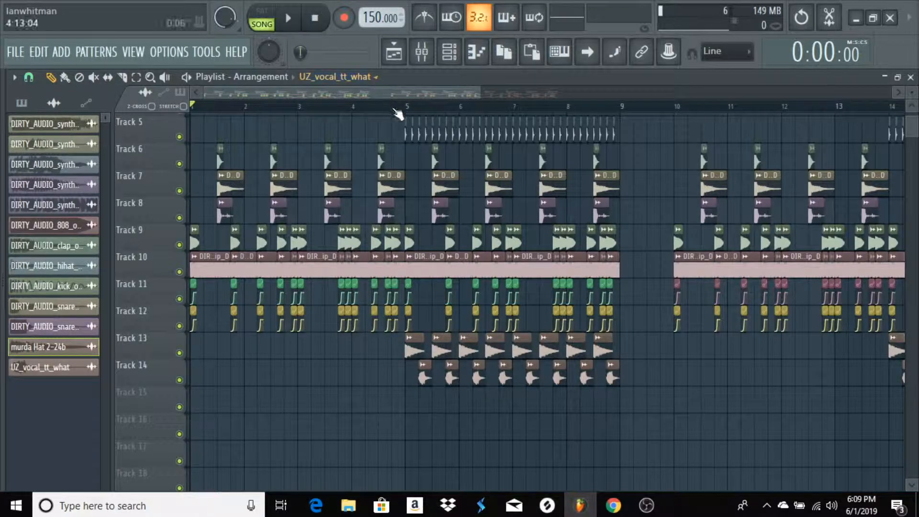
Examine the extended arrangement around bars 1 to 14 and inspect the settings of the UZ_vocal_tt_what sample
{"action": "scroll", "coordinate": [398, 113], "scroll_direction": "up", "scroll_amount": 3}
{"action": "scroll", "coordinate": [324, 115], "scroll_direction": "down", "scroll_amount": 3}
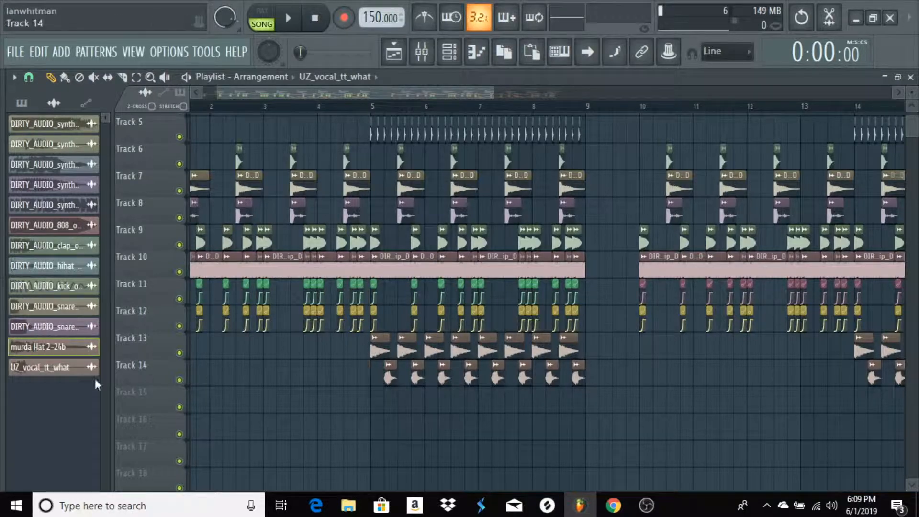
{"action": "left_click", "coordinate": [48, 368]}
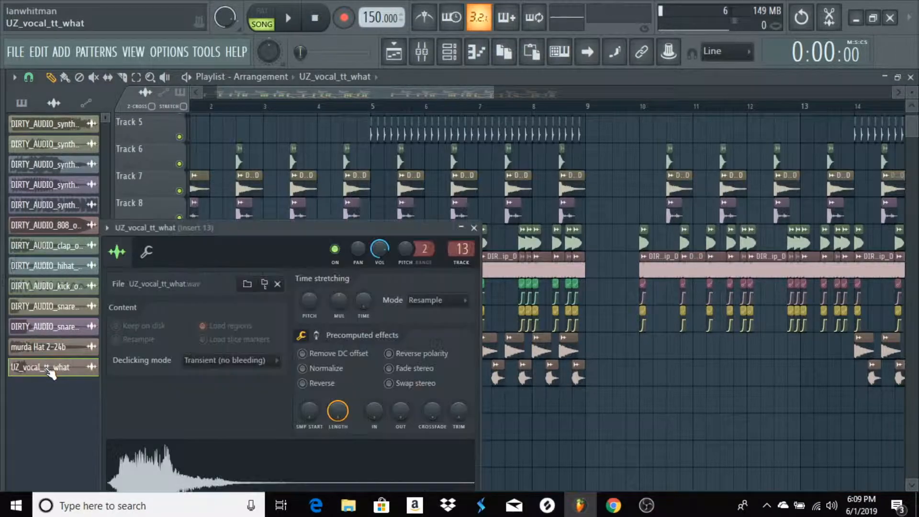
{"action": "left_click", "coordinate": [474, 228]}
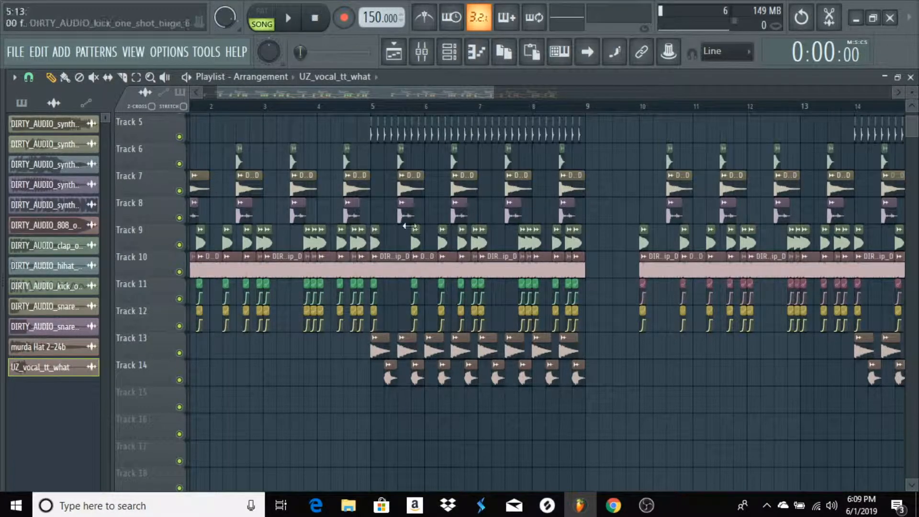
Play the extended arrangement and follow it through the bars with hat and vocal clips on Tracks 13 and 14
{"action": "key", "text": "space"}
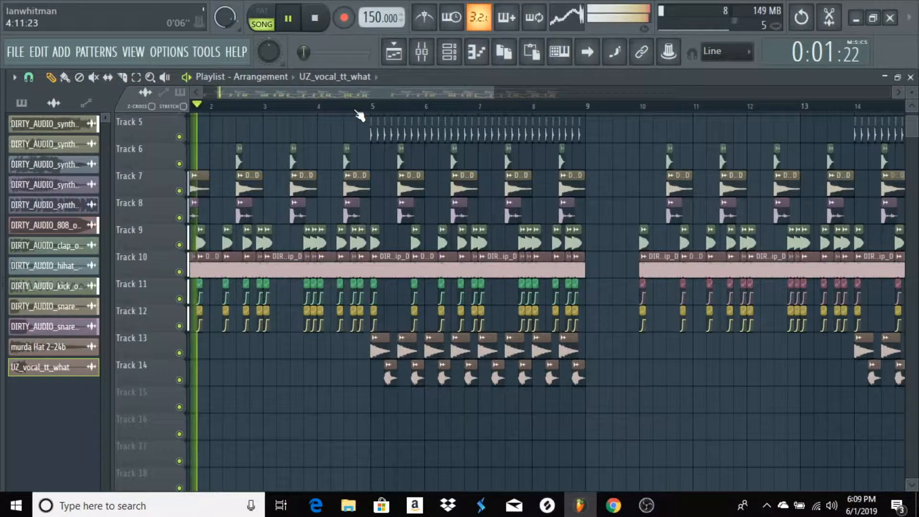
{"action": "scroll", "coordinate": [360, 116], "scroll_direction": "up", "scroll_amount": 2}
{"action": "scroll", "coordinate": [581, 200], "scroll_direction": "up", "scroll_amount": 4}
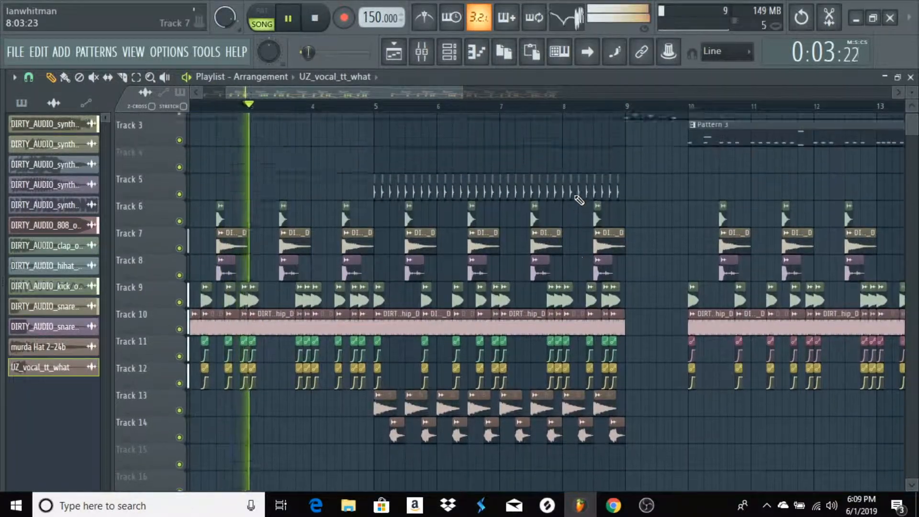
{"action": "scroll", "coordinate": [668, 110], "scroll_direction": "up", "scroll_amount": 4}
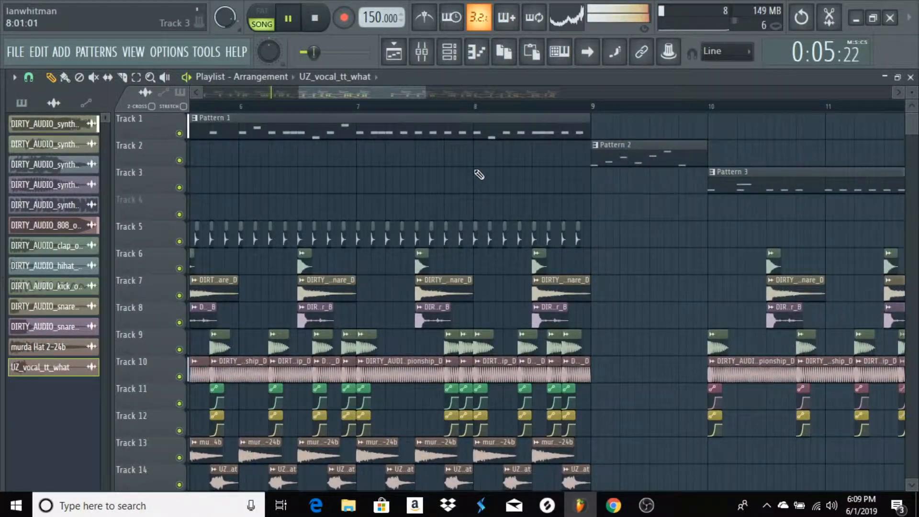
{"action": "scroll", "coordinate": [476, 170], "scroll_direction": "down", "scroll_amount": 3}
{"action": "left_click_drag", "start_coordinate": [349, 92], "coordinate": [402, 93]}
{"action": "scroll", "coordinate": [496, 165], "scroll_direction": "up", "scroll_amount": 3}
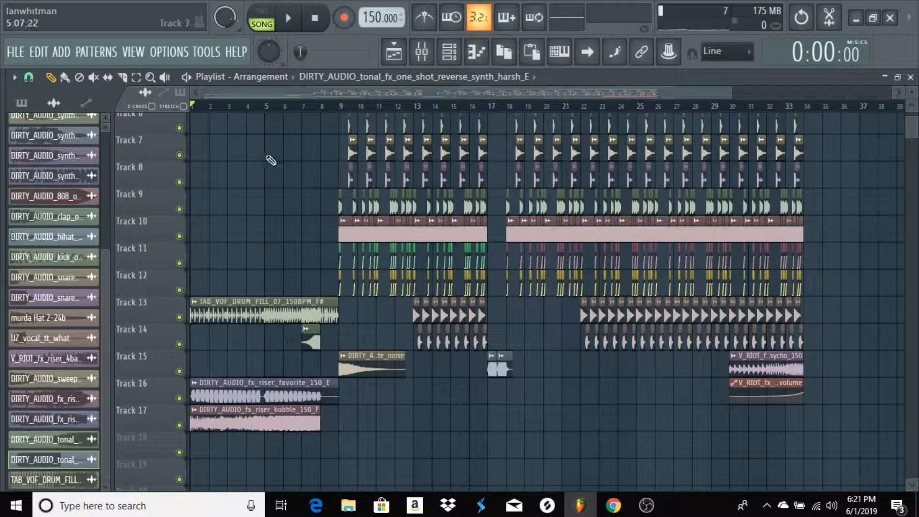
Inspect the intro's TAB_VOF_DRUM_FILL_07, fx_riser_favorite and fx_riser_bubble samples on Tracks 13, 16 and 17 one after another
{"action": "scroll", "coordinate": [320, 106], "scroll_direction": "up", "scroll_amount": 4}
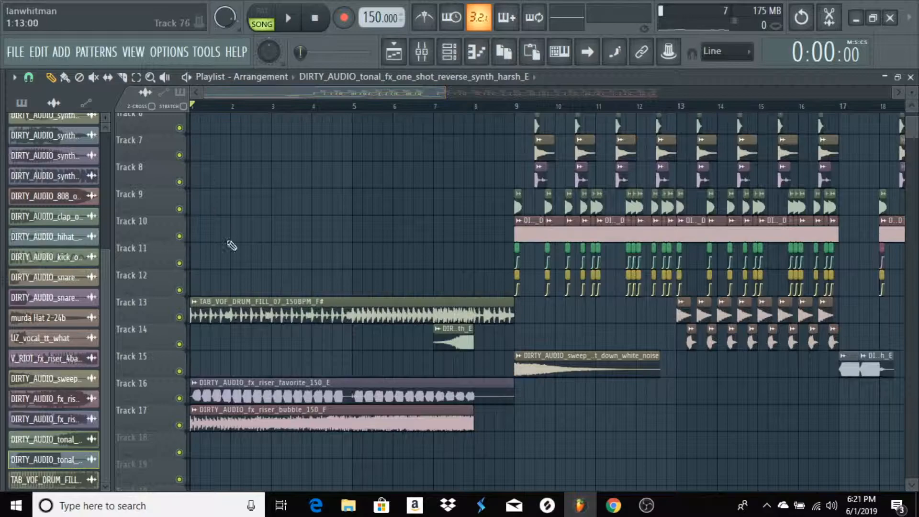
{"action": "double_click", "coordinate": [269, 313]}
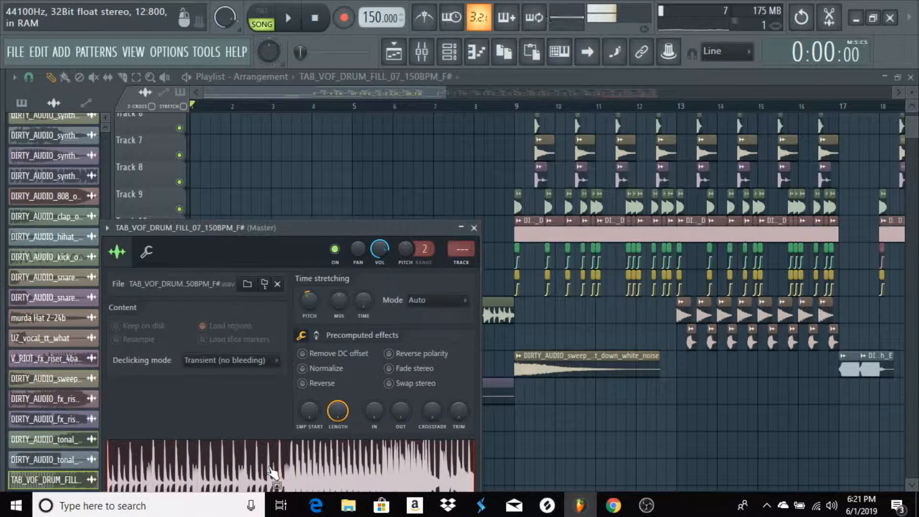
{"action": "left_click", "coordinate": [474, 228]}
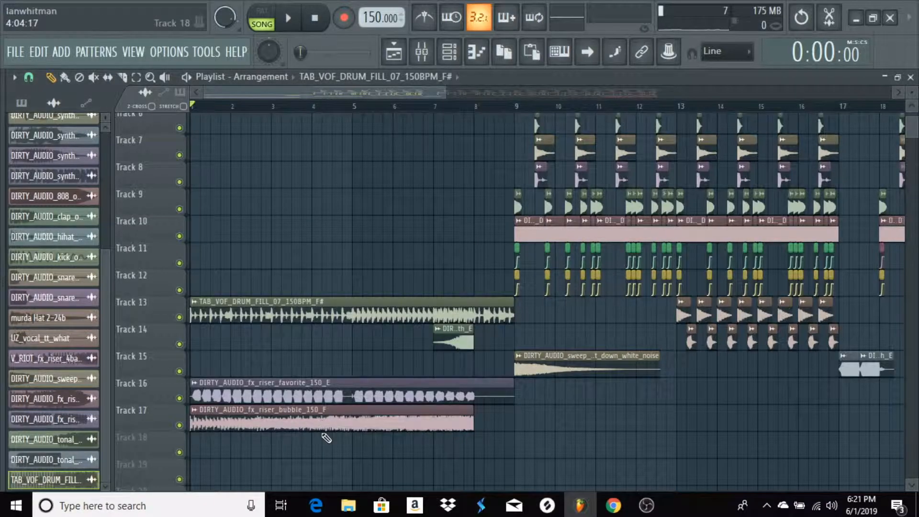
{"action": "double_click", "coordinate": [326, 402]}
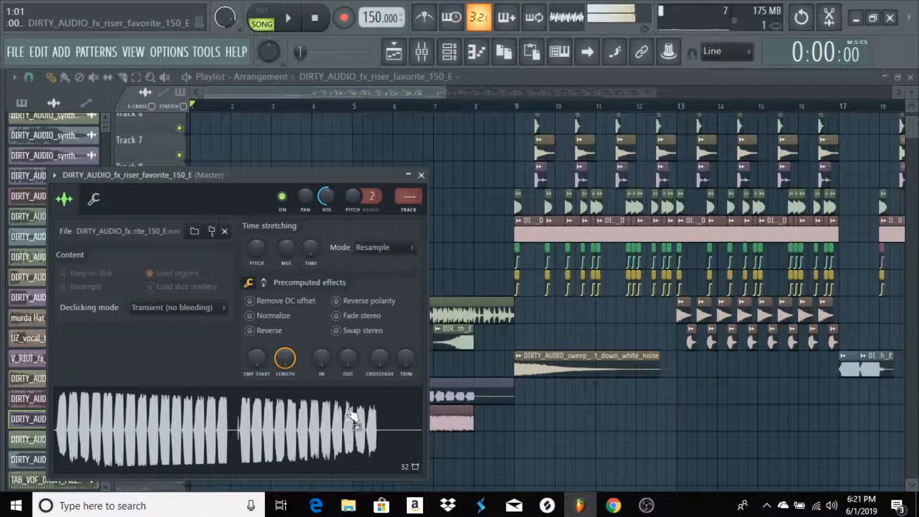
{"action": "left_click", "coordinate": [421, 175]}
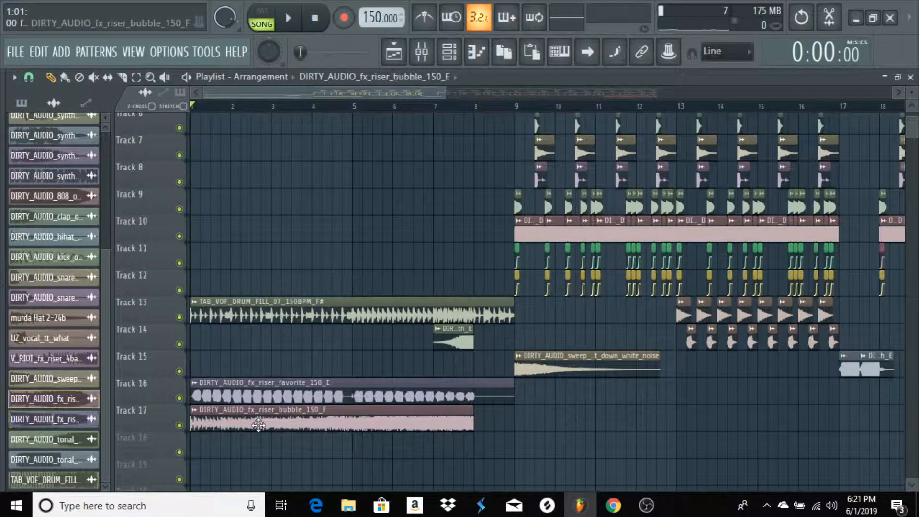
{"action": "double_click", "coordinate": [259, 425]}
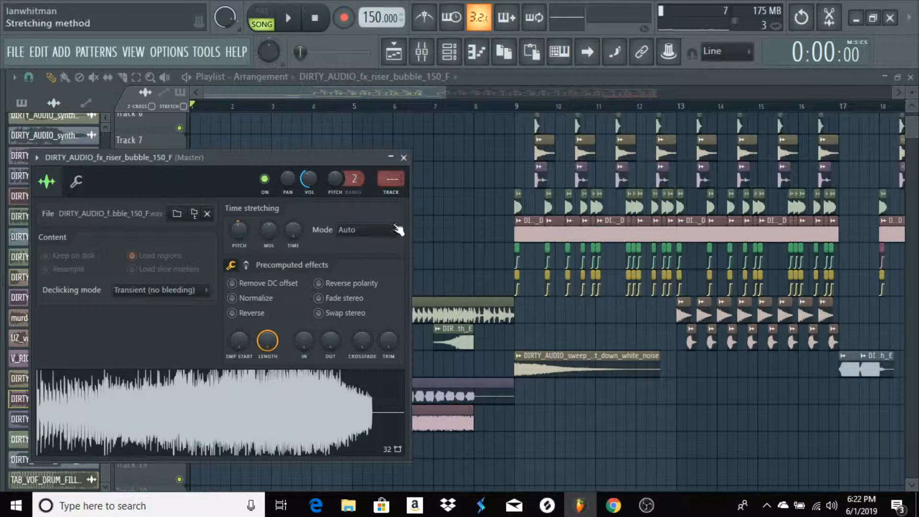
{"action": "left_click", "coordinate": [403, 158]}
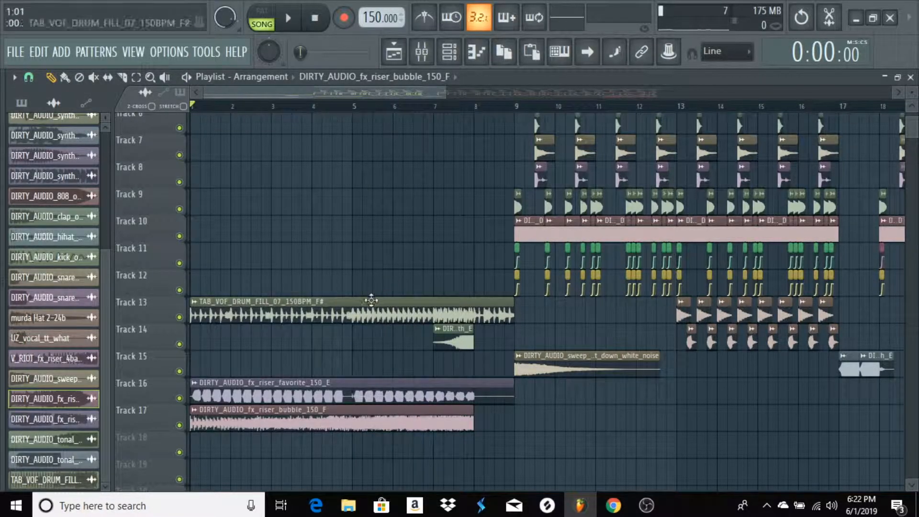
Examine the arrangement from the intro through the first section to the reverse synth clips in the break at bar 17
{"action": "scroll", "coordinate": [330, 92], "scroll_direction": "up", "scroll_amount": 3}
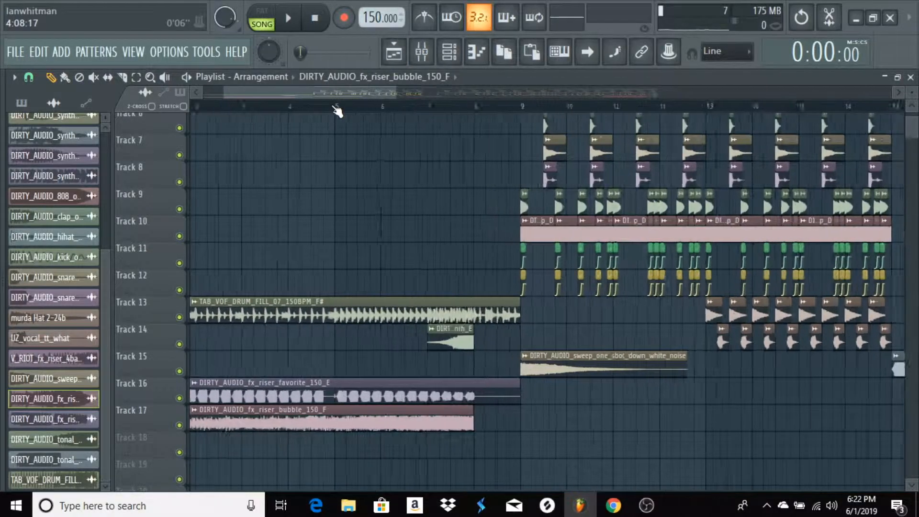
{"action": "left_click_drag", "start_coordinate": [329, 92], "coordinate": [351, 93]}
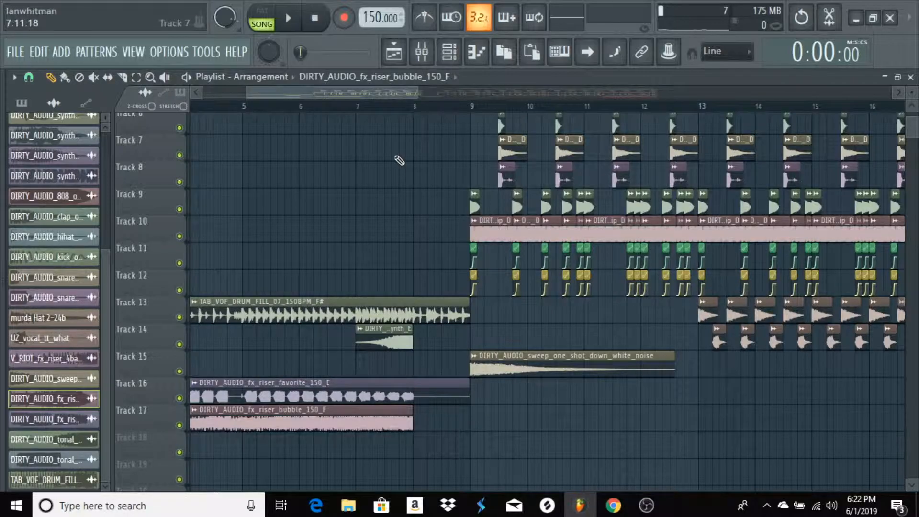
{"action": "scroll", "coordinate": [392, 102], "scroll_direction": "down", "scroll_amount": 1}
{"action": "left_click_drag", "start_coordinate": [392, 98], "coordinate": [512, 102]}
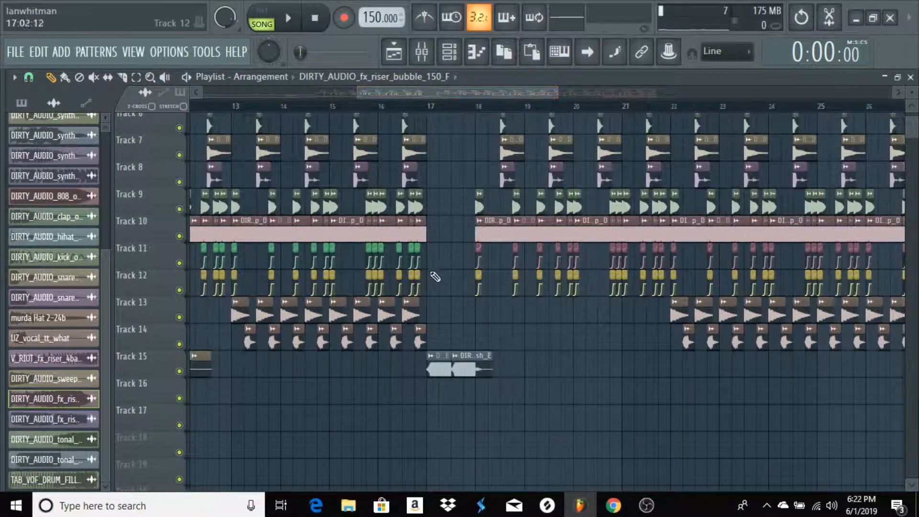
{"action": "scroll", "coordinate": [450, 281], "scroll_direction": "up", "scroll_amount": 2}
{"action": "scroll", "coordinate": [451, 281], "scroll_direction": "up", "scroll_amount": 4}
Play the full song from bar 1 and follow the intro, first section and break into the second section
{"action": "left_click_drag", "start_coordinate": [481, 96], "coordinate": [210, 97]}
{"action": "scroll", "coordinate": [219, 105], "scroll_direction": "up", "scroll_amount": 3}
{"action": "key", "text": "space"}
{"action": "scroll", "coordinate": [235, 113], "scroll_direction": "down", "scroll_amount": 1}
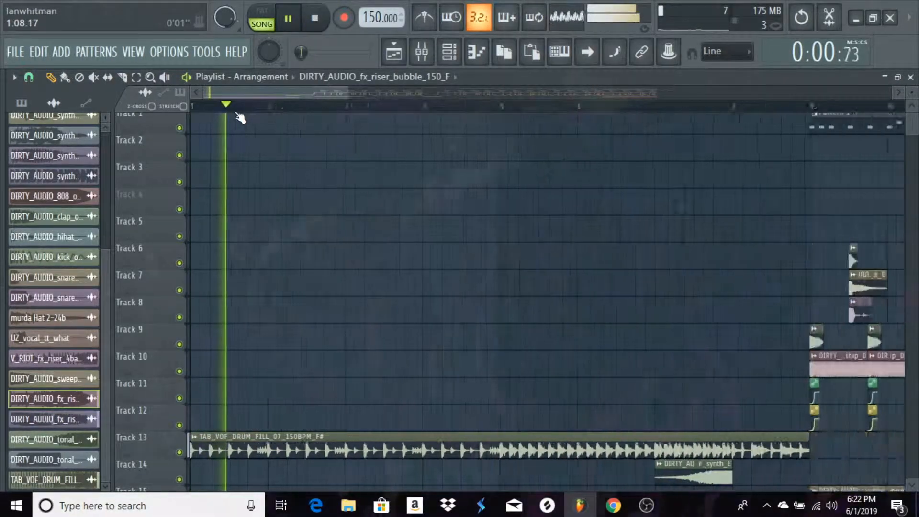
{"action": "scroll", "coordinate": [238, 117], "scroll_direction": "down", "scroll_amount": 2}
{"action": "scroll", "coordinate": [468, 195], "scroll_direction": "down", "scroll_amount": 5}
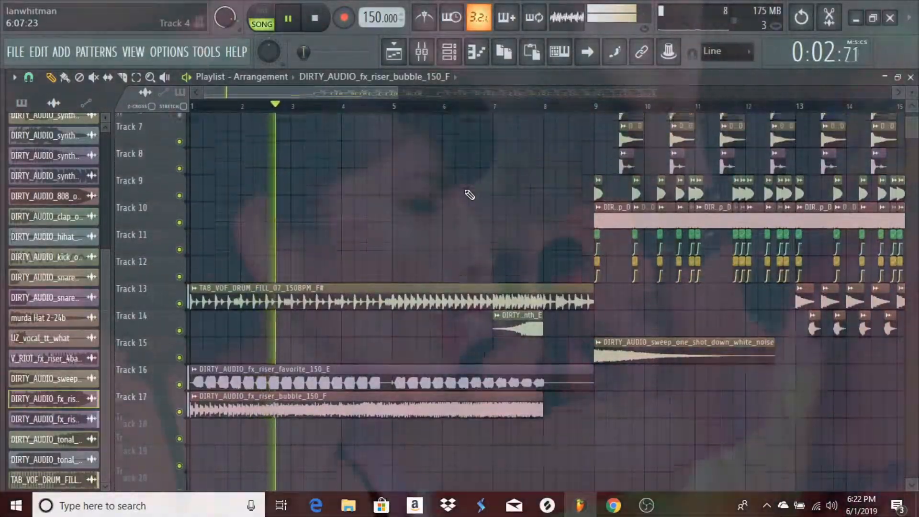
{"action": "scroll", "coordinate": [470, 195], "scroll_direction": "up", "scroll_amount": 1}
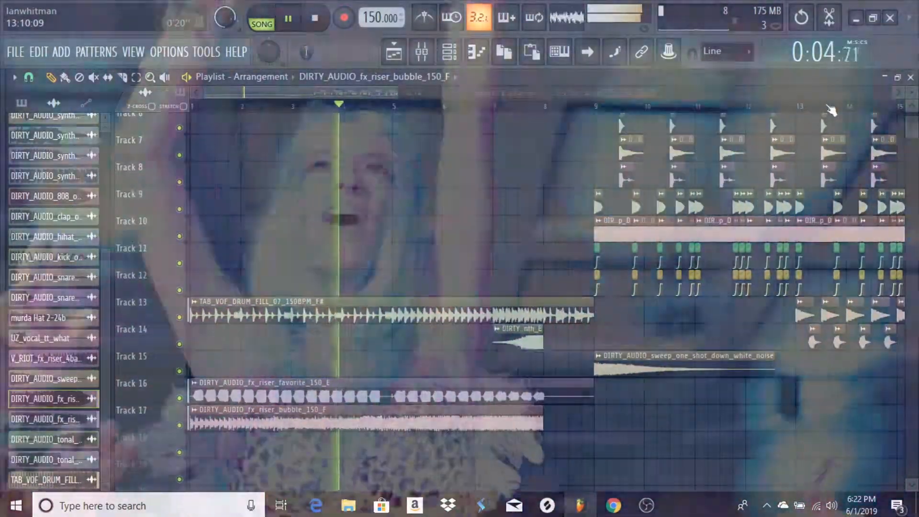
{"action": "scroll", "coordinate": [832, 111], "scroll_direction": "down", "scroll_amount": 2}
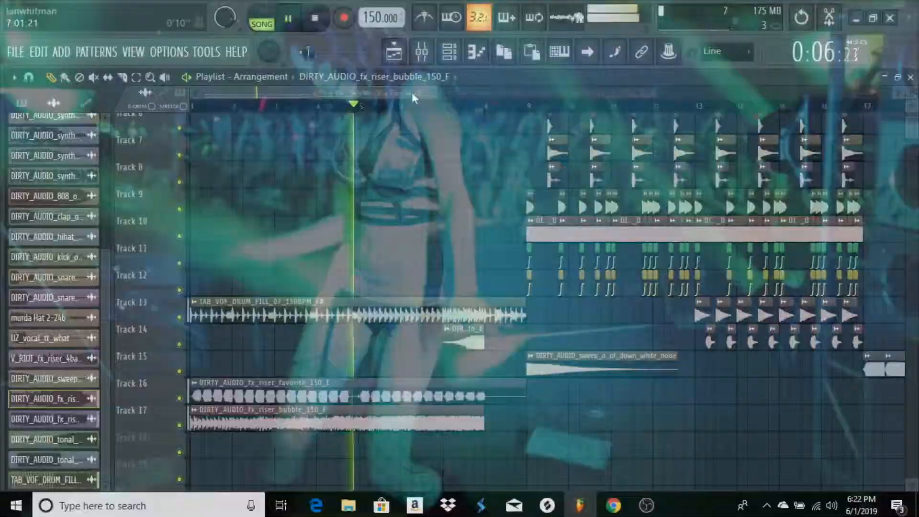
{"action": "left_click_drag", "start_coordinate": [412, 93], "coordinate": [481, 95]}
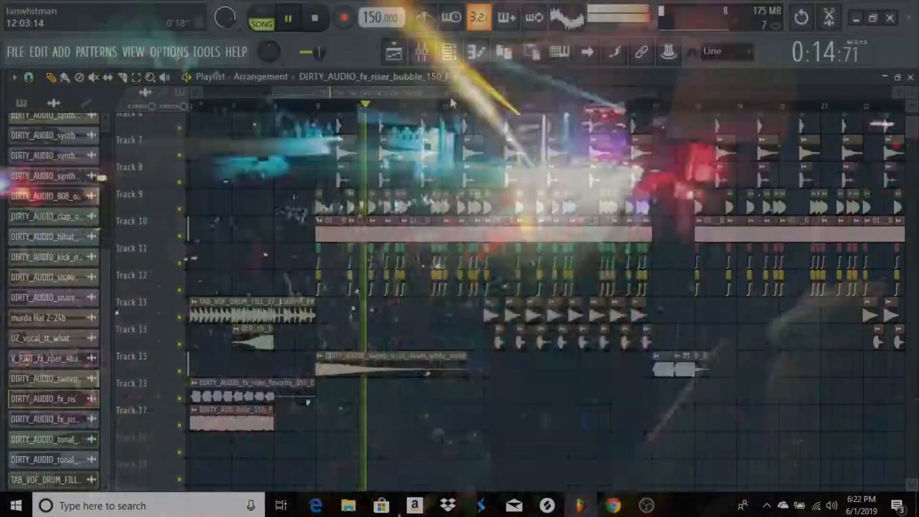
{"action": "left_click_drag", "start_coordinate": [451, 94], "coordinate": [466, 92]}
{"action": "scroll", "coordinate": [478, 132], "scroll_direction": "up", "scroll_amount": 5}
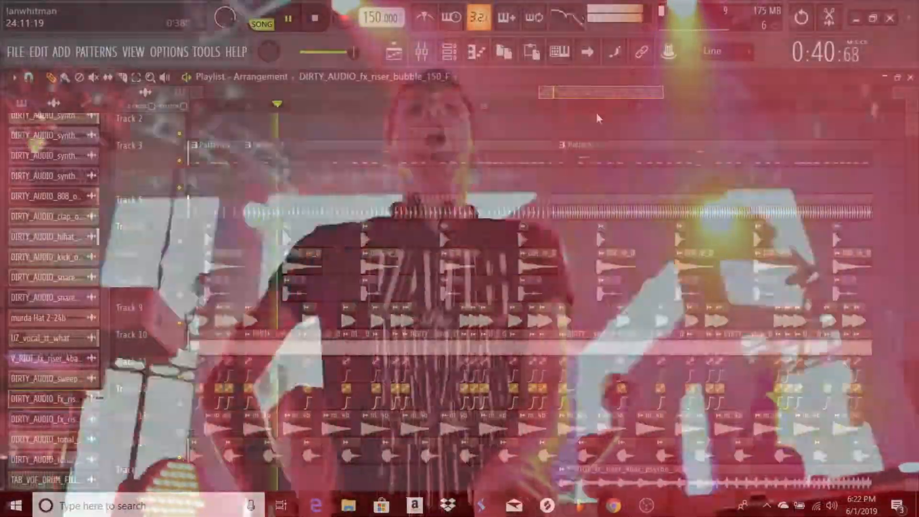
Follow playback of the final section with the V_RIOT_fx_riser_4bar_psycho_150 riser on Track 15 through to bar 34
{"action": "left_click_drag", "start_coordinate": [597, 114], "coordinate": [608, 115]}
{"action": "scroll", "coordinate": [608, 115], "scroll_direction": "down", "scroll_amount": 2}
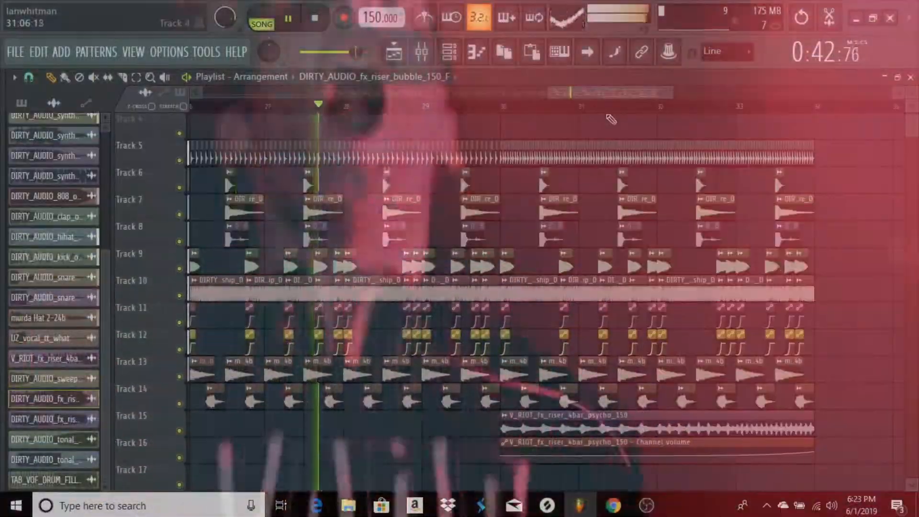
{"action": "scroll", "coordinate": [659, 139], "scroll_direction": "up", "scroll_amount": 1}
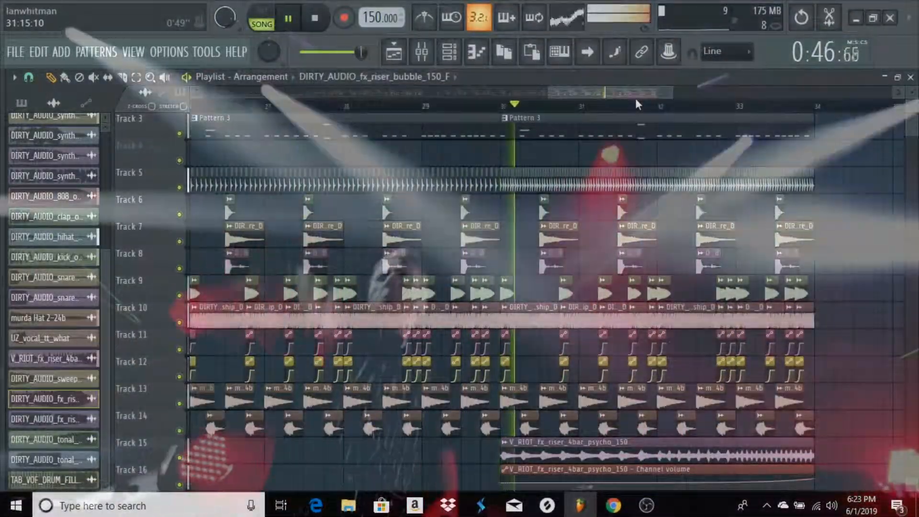
{"action": "left_click_drag", "start_coordinate": [636, 95], "coordinate": [665, 96]}
{"action": "scroll", "coordinate": [672, 115], "scroll_direction": "down", "scroll_amount": 1}
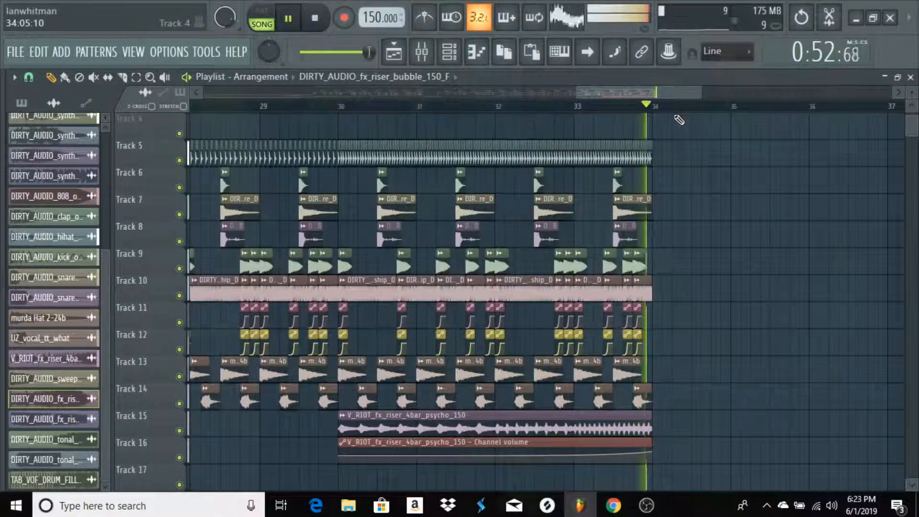
Review the whole arrangement from the intro clips across both drop sections on all tracks
{"action": "scroll", "coordinate": [320, 154], "scroll_direction": "down", "scroll_amount": 3}
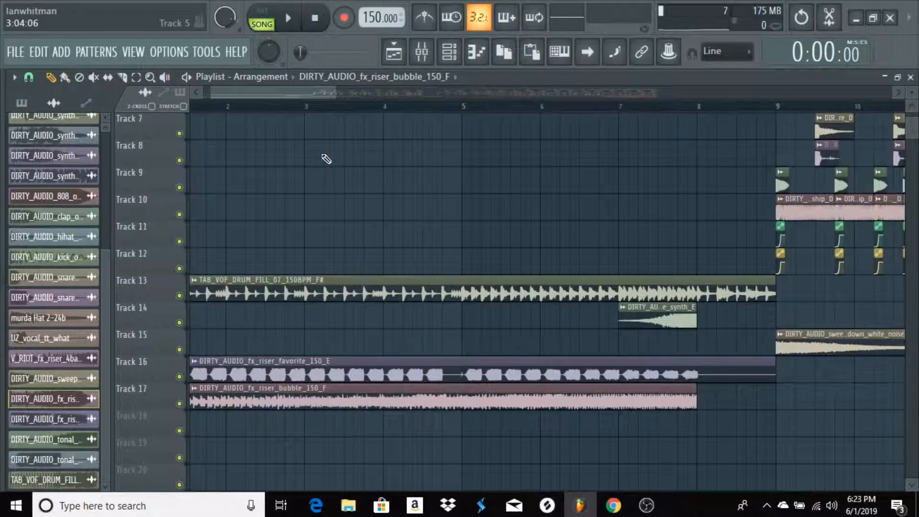
{"action": "scroll", "coordinate": [315, 137], "scroll_direction": "up", "scroll_amount": 1}
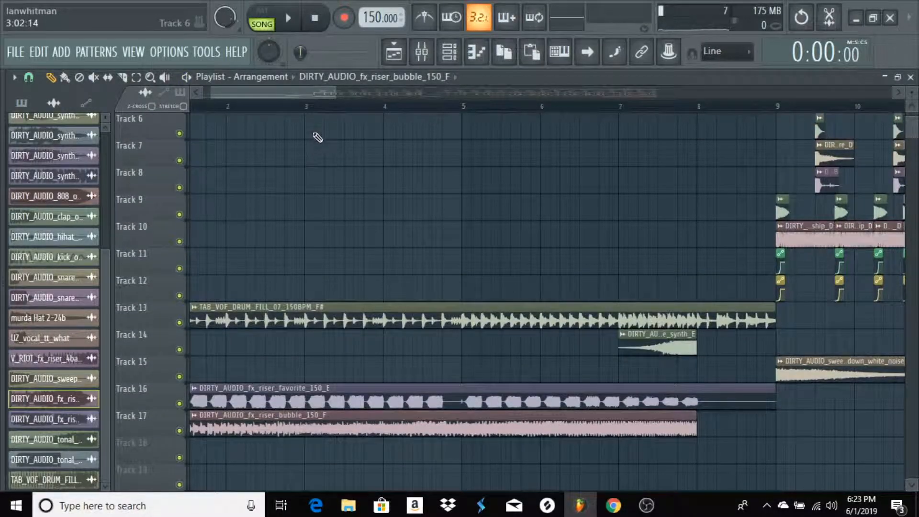
{"action": "scroll", "coordinate": [318, 109], "scroll_direction": "down", "scroll_amount": 4}
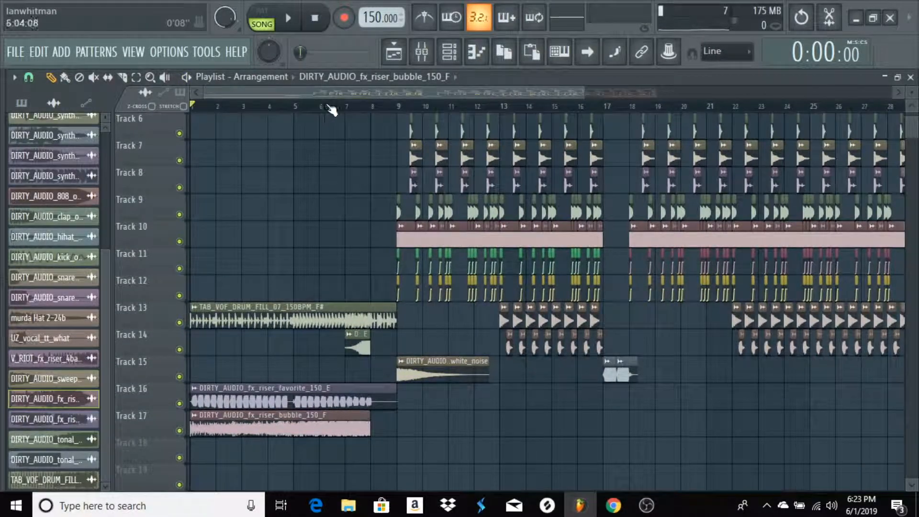
{"action": "left_click_drag", "start_coordinate": [360, 88], "coordinate": [424, 107]}
{"action": "scroll", "coordinate": [542, 130], "scroll_direction": "up", "scroll_amount": 3}
{"action": "scroll", "coordinate": [396, 113], "scroll_direction": "up", "scroll_amount": 3}
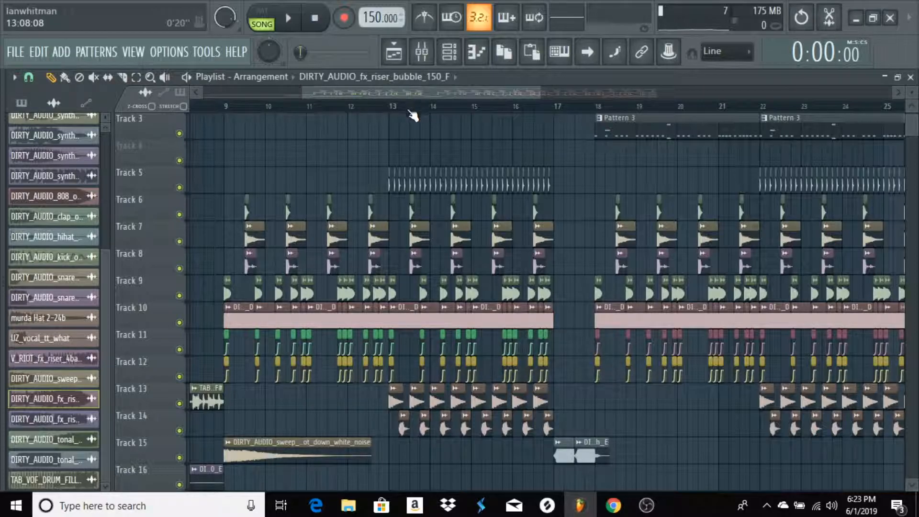
{"action": "scroll", "coordinate": [420, 109], "scroll_direction": "down", "scroll_amount": 3}
{"action": "scroll", "coordinate": [419, 110], "scroll_direction": "up", "scroll_amount": 3}
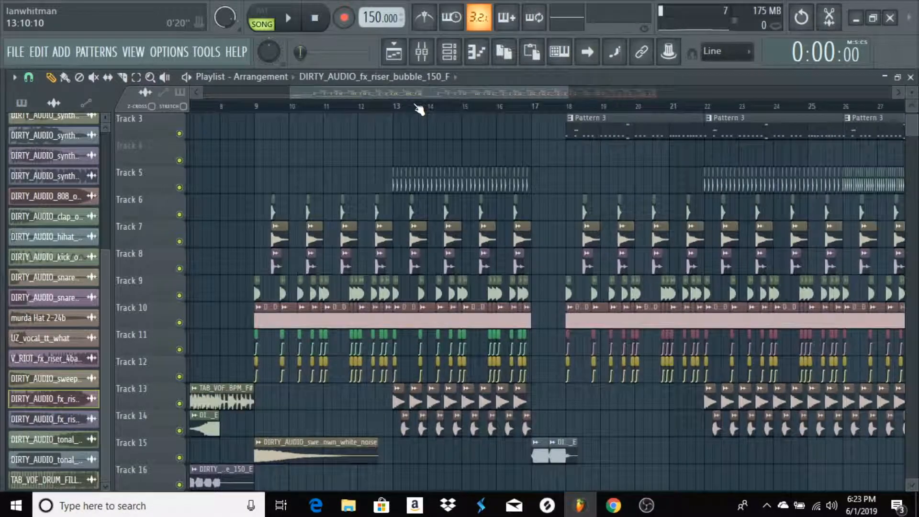